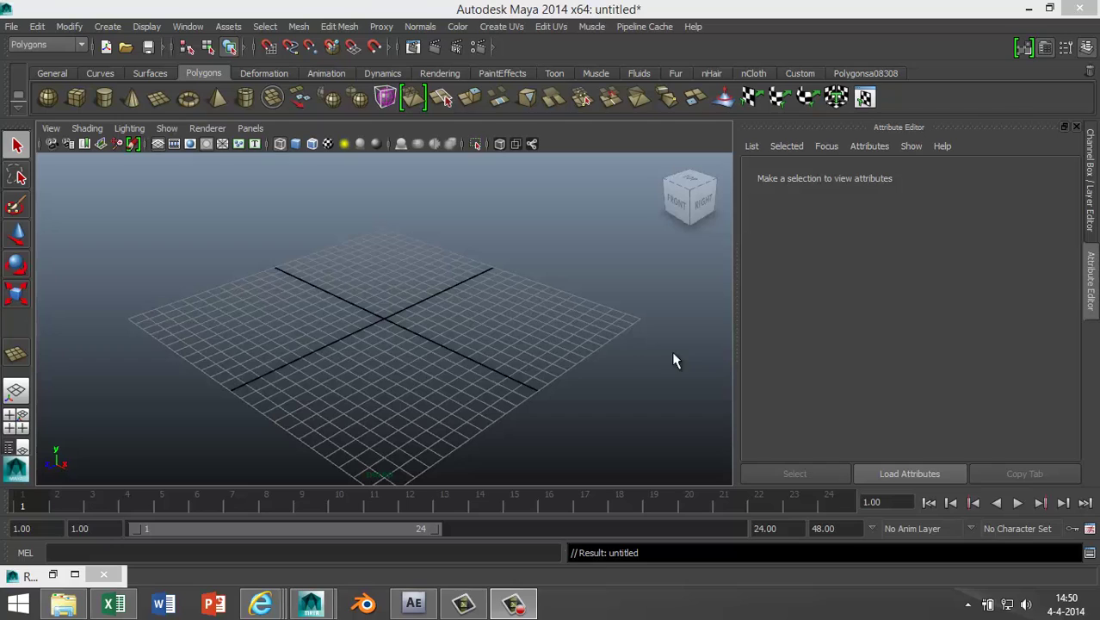
- Create a polygon cylinder at the grid centre and show the four-view layout
click(103, 95)
drag(380, 346, 384, 299)
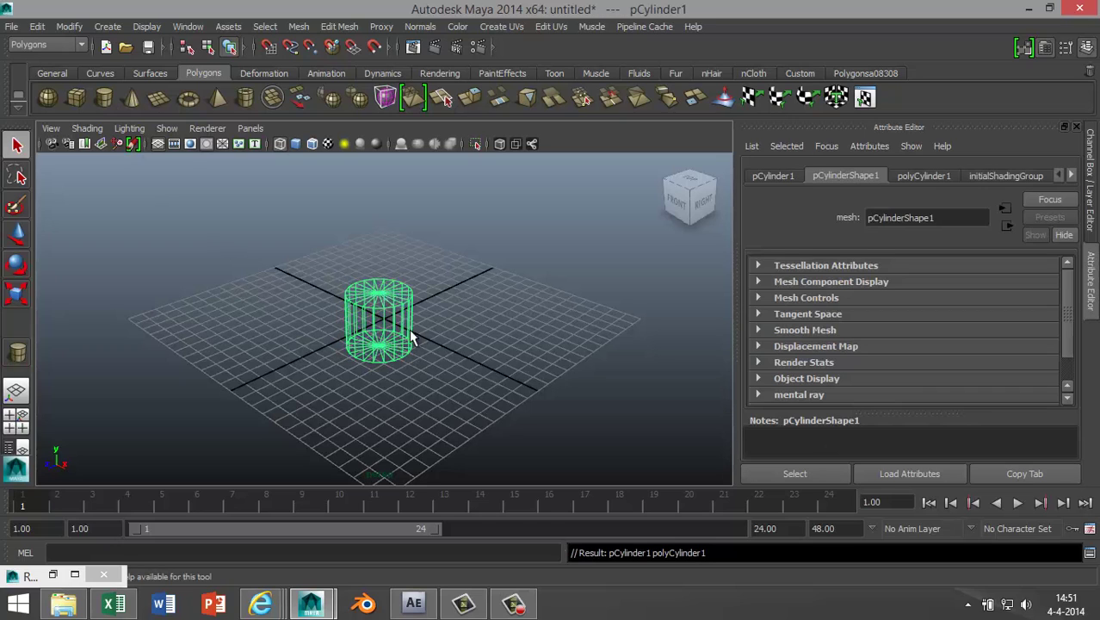
click(16, 419)
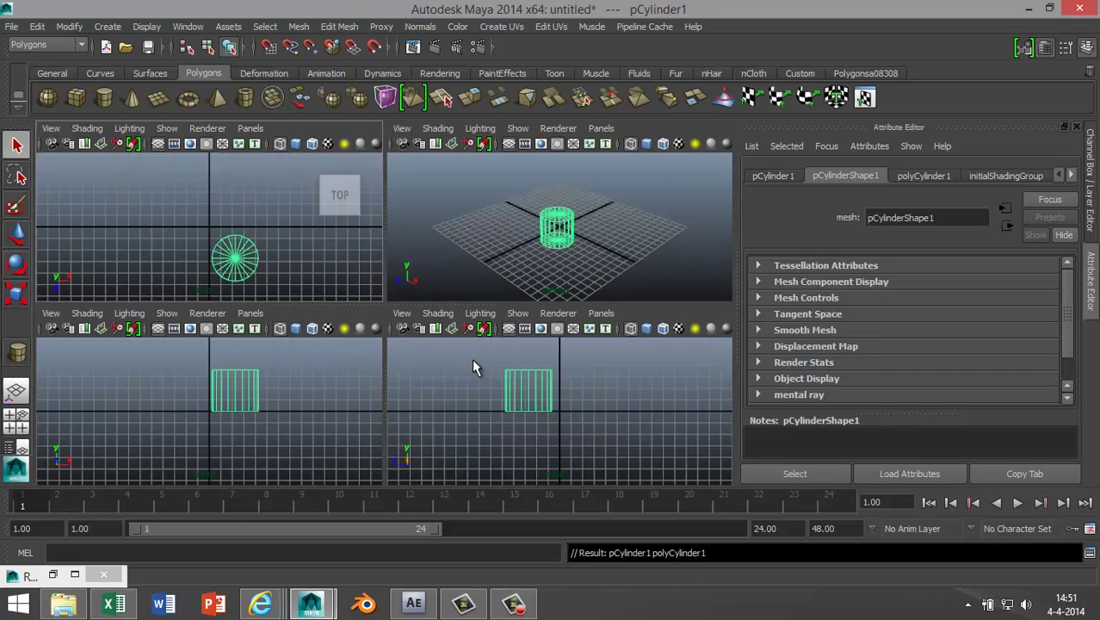
- Delete the cylinder's side faces so only the two flat caps remain
right_drag(471, 358, 480, 277)
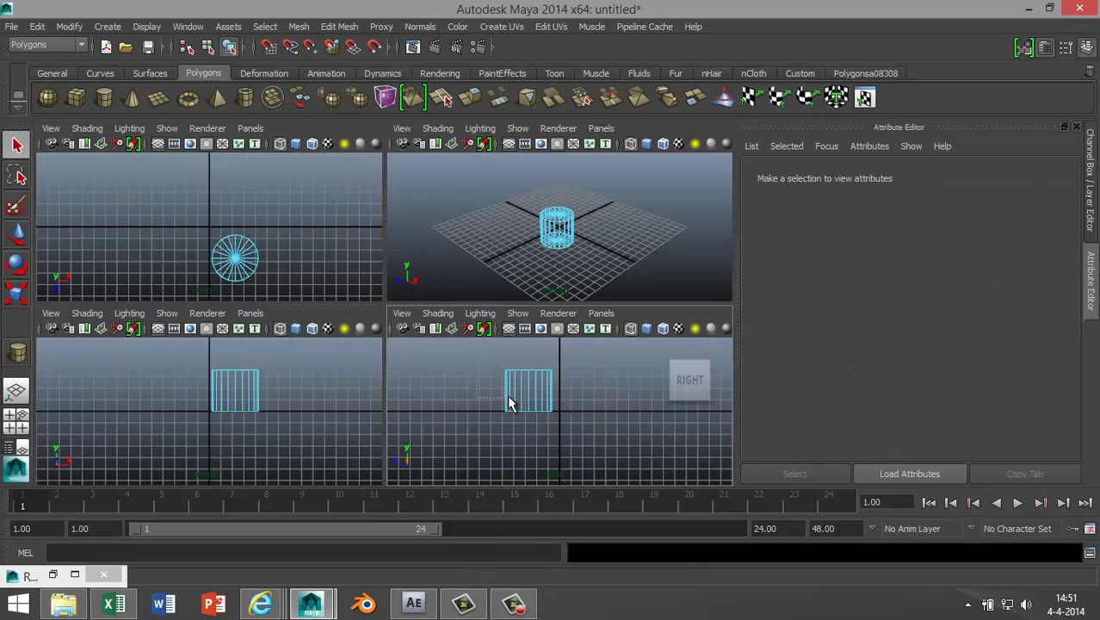
mouse_move(595, 400)
mouse_down()
mouse_move(596, 439)
mouse_move(590, 401)
mouse_up()
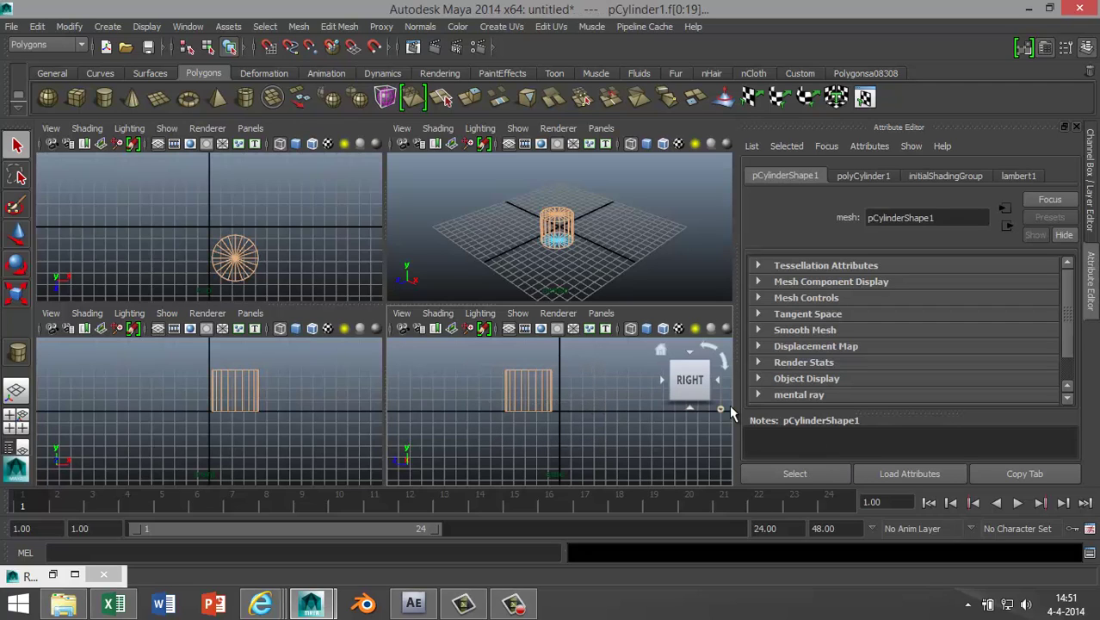
key(Delete)
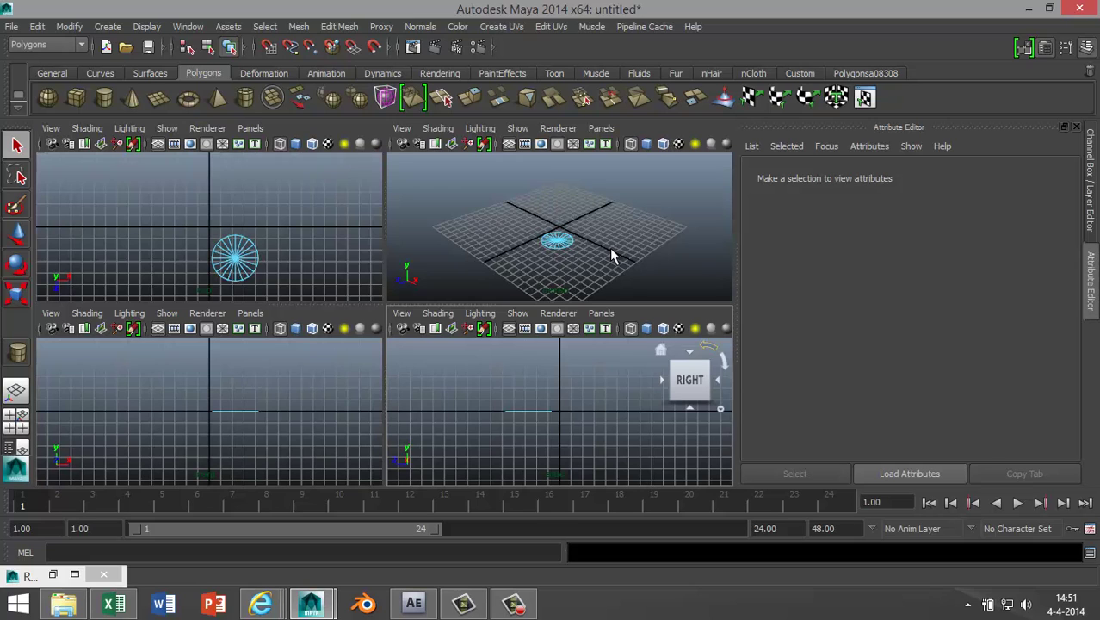
key(space)
- Stand the disc upright by setting its Rotate X to -90
right_drag(391, 359, 454, 225)
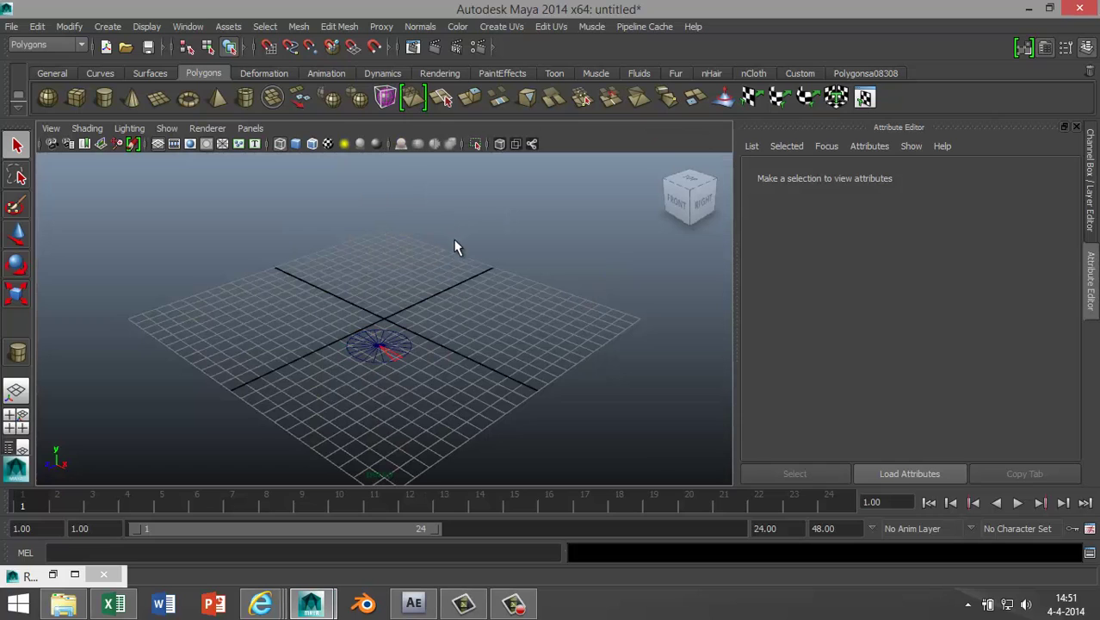
click(401, 355)
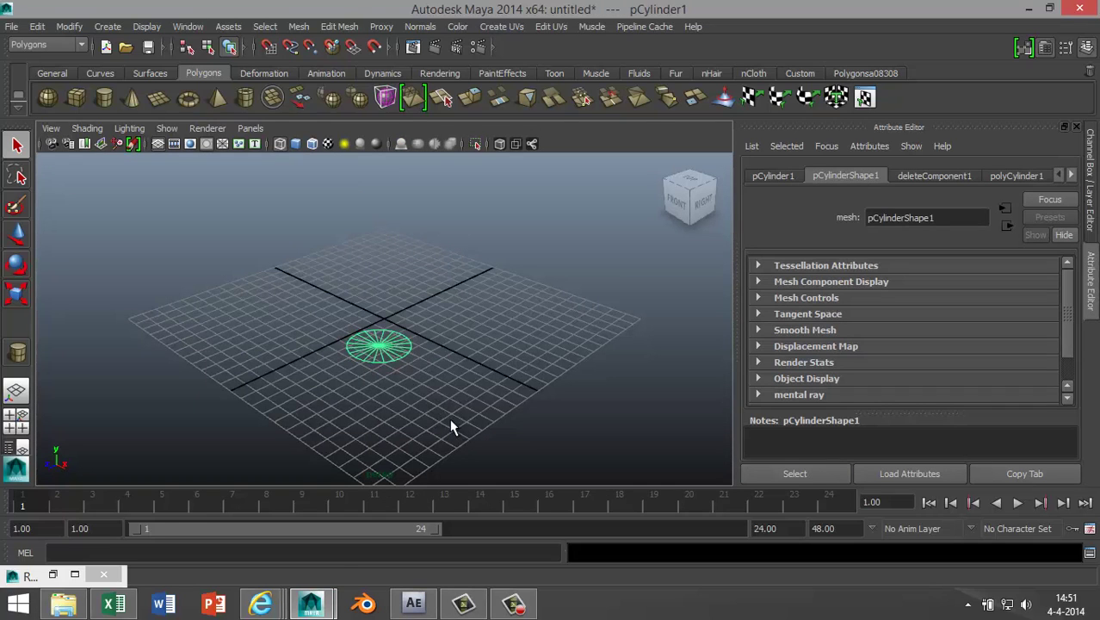
key(e)
drag(324, 336, 375, 250)
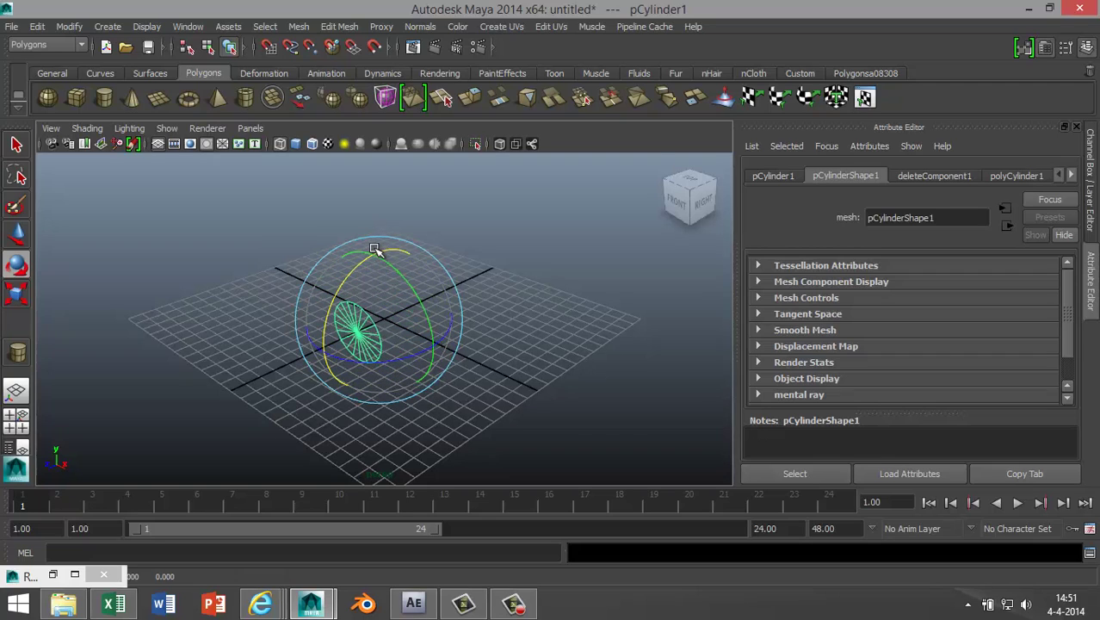
click(788, 174)
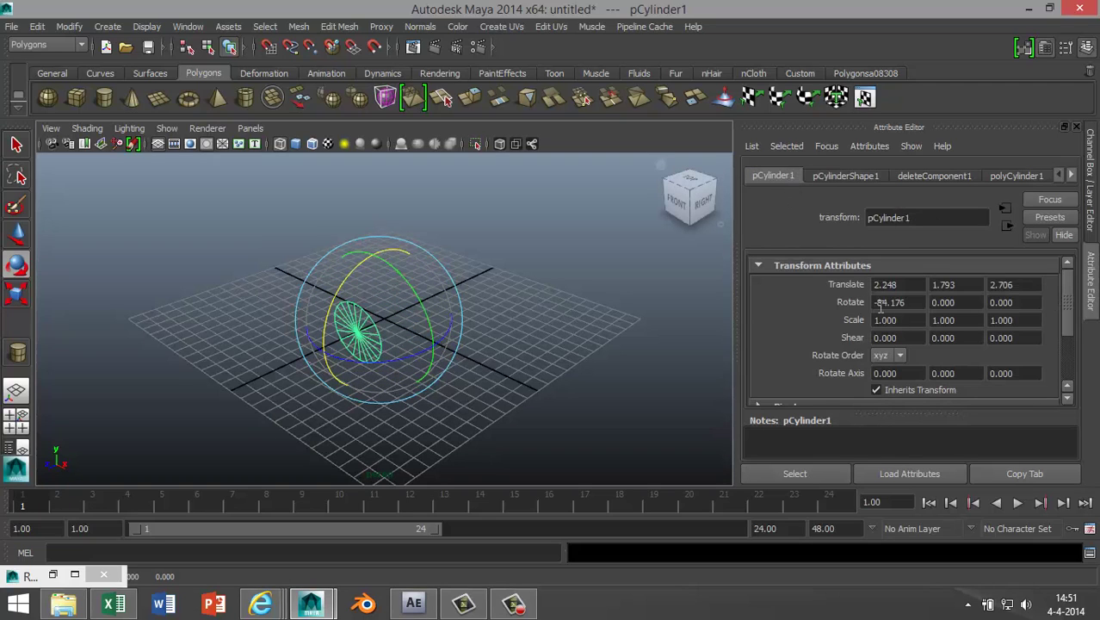
double_click(916, 302)
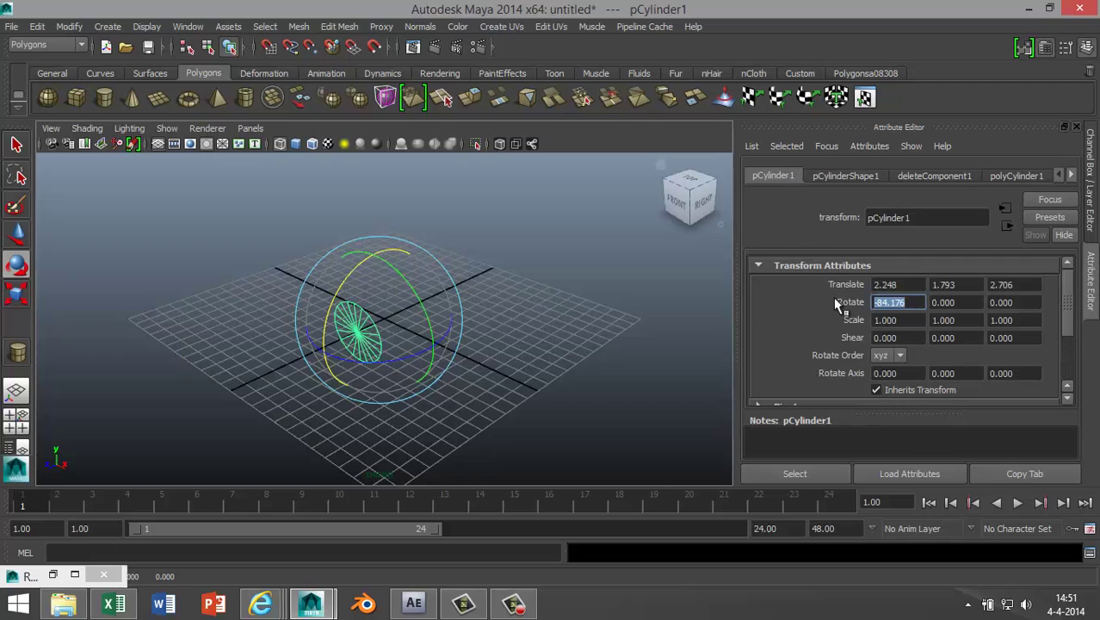
text(-90)
key(Return)
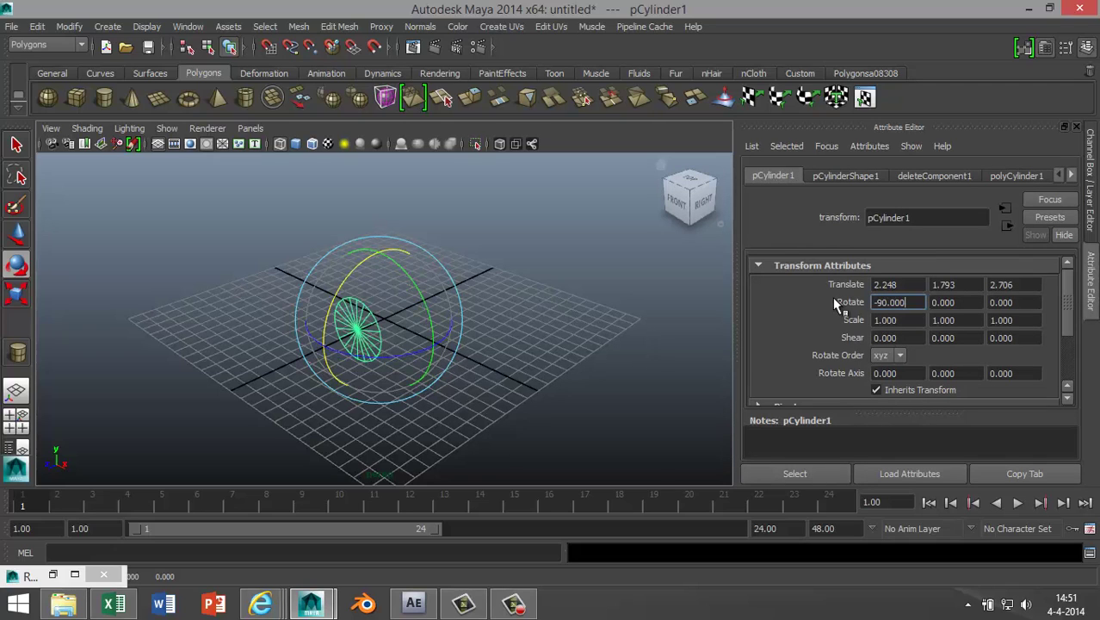
- Duplicate the upright disc and move the copy to the left of the original
click(560, 363)
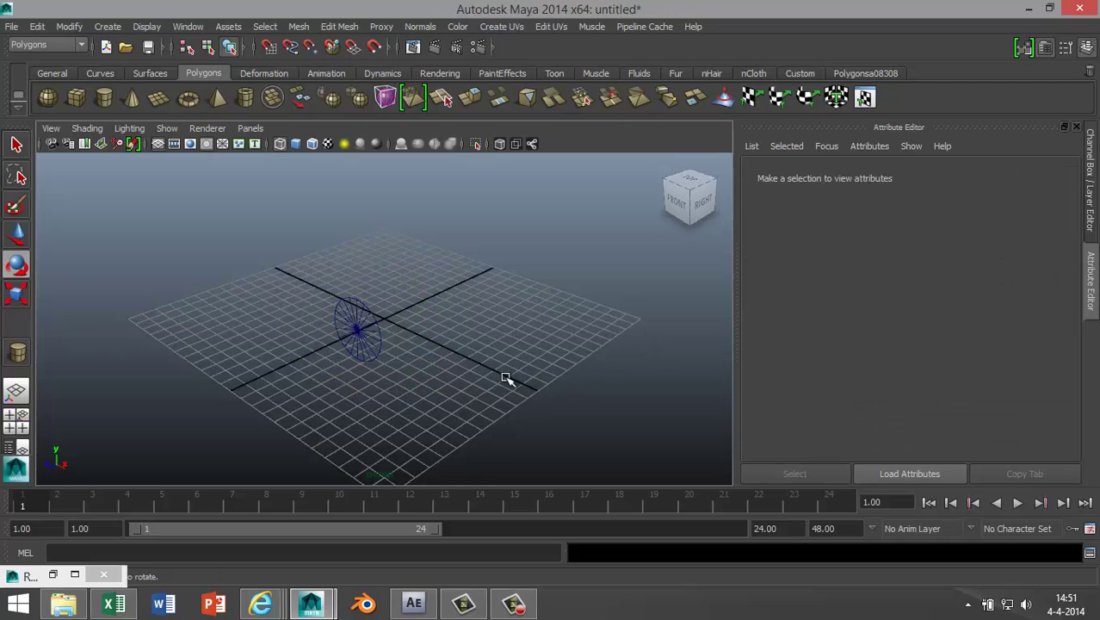
click(379, 341)
alt+drag(457, 410, 557, 396)
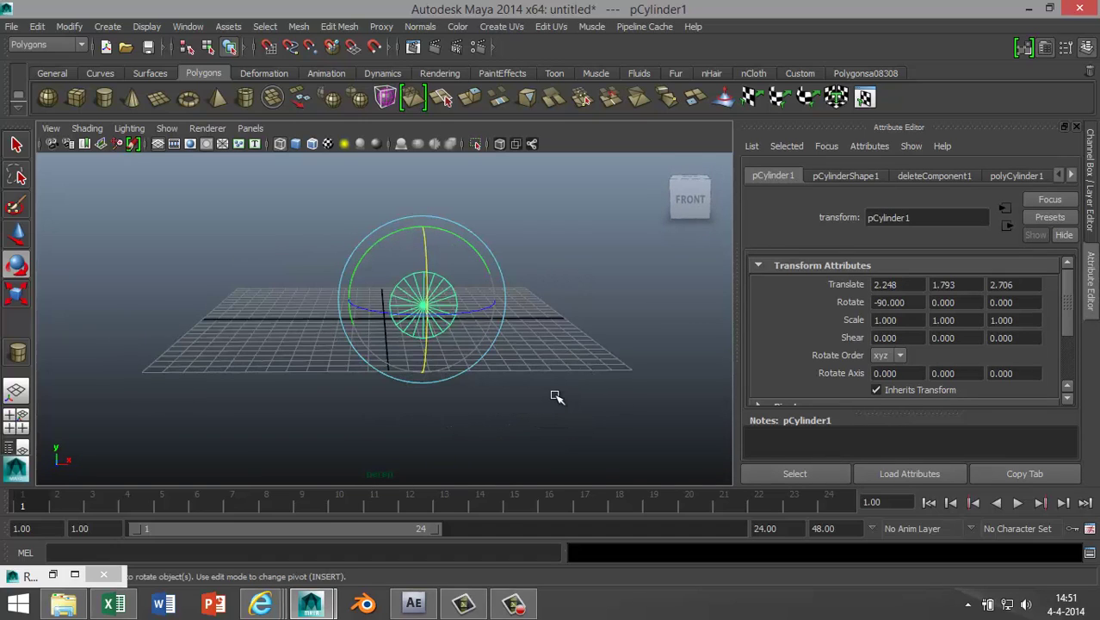
key(ctrl+d)
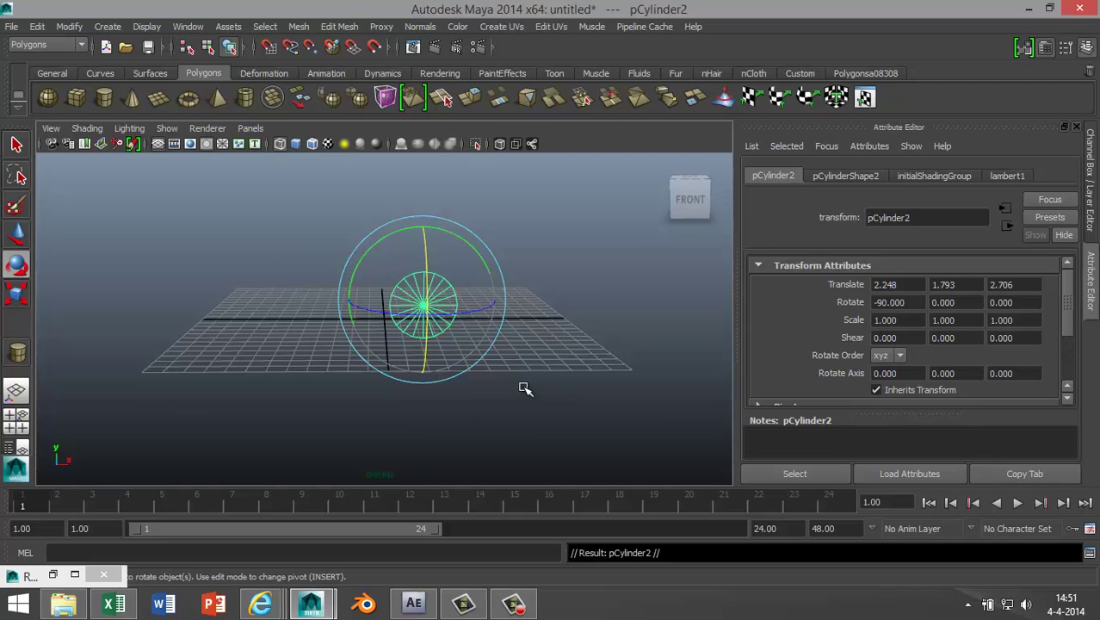
key(w)
drag(475, 298, 412, 306)
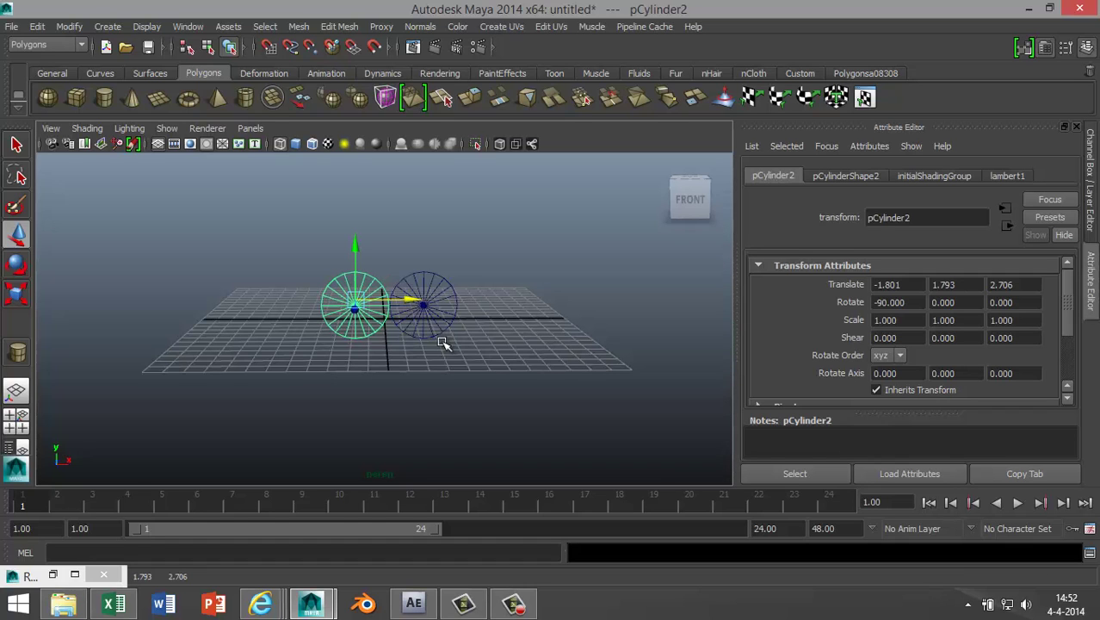
alt+drag(515, 349, 393, 373)
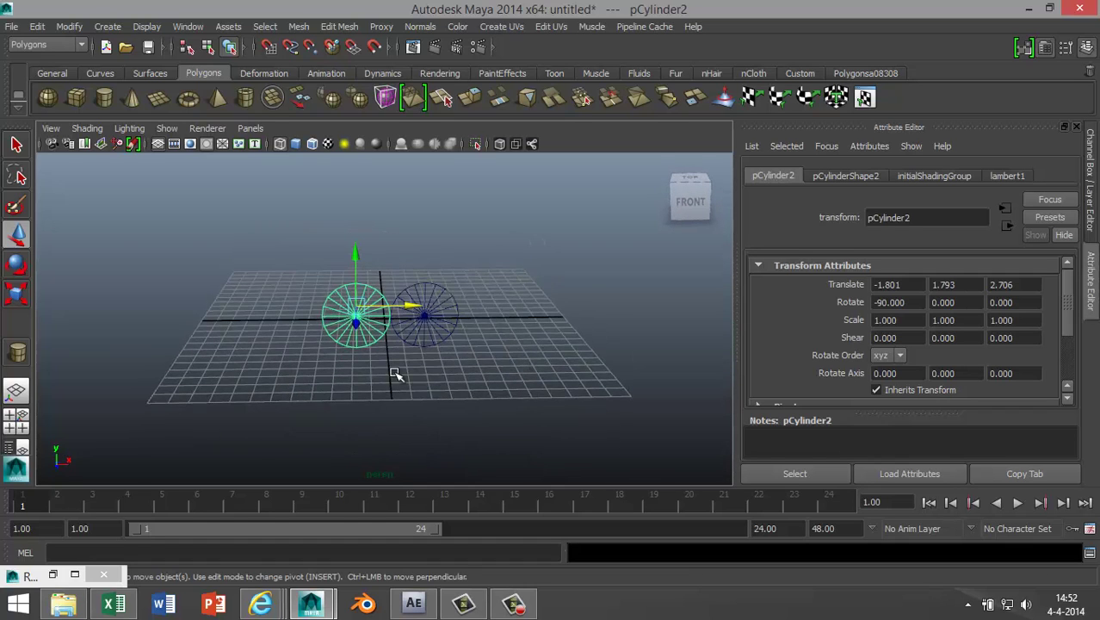
scroll(392, 374, up, 8)
scroll(423, 381, down, 8)
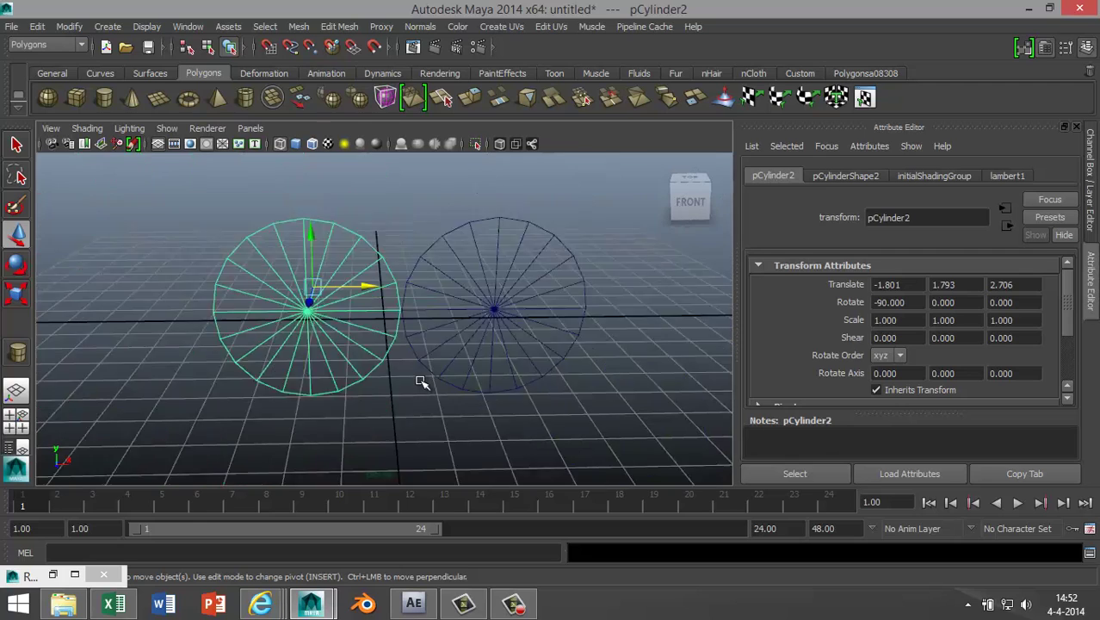
alt+drag(510, 379, 501, 386)
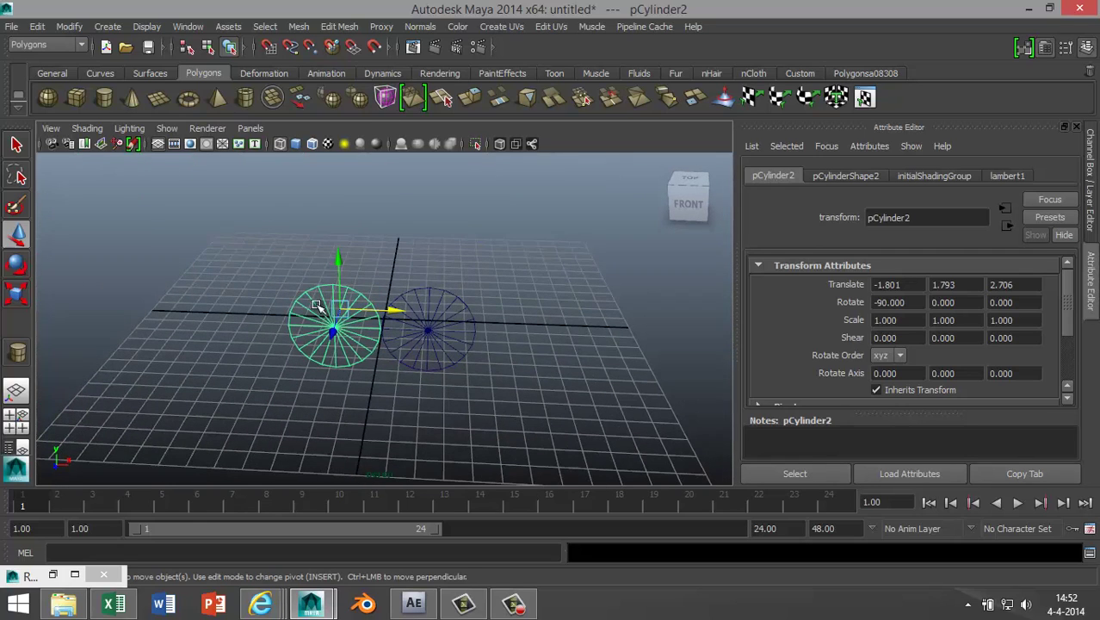
- Combine both discs into one mesh with Mesh > Combine, then show four views
shift+click(457, 302)
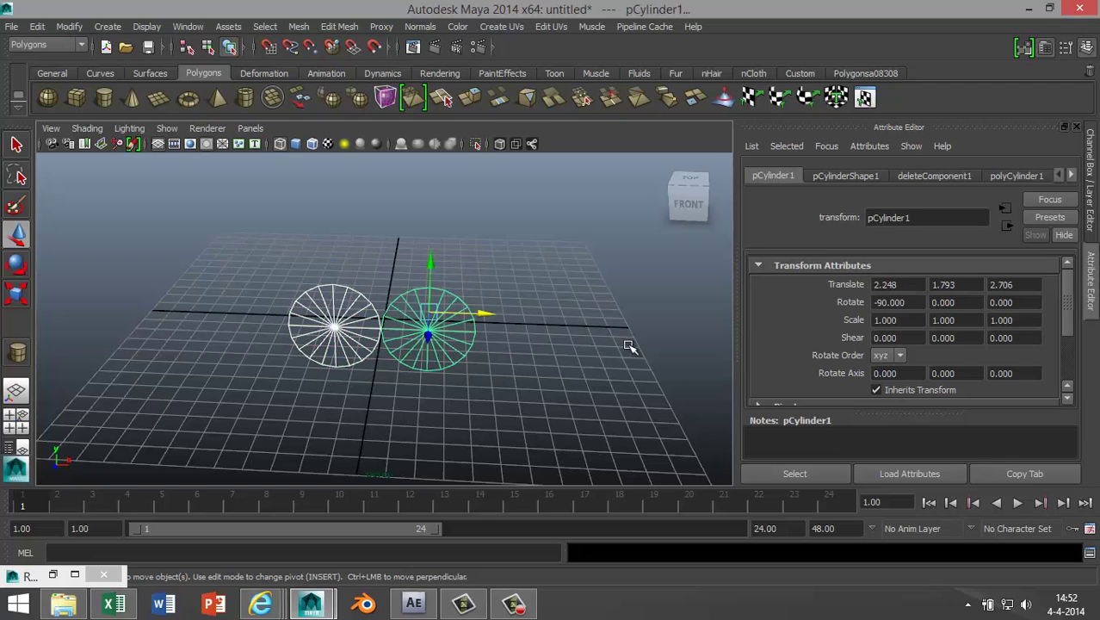
click(338, 27)
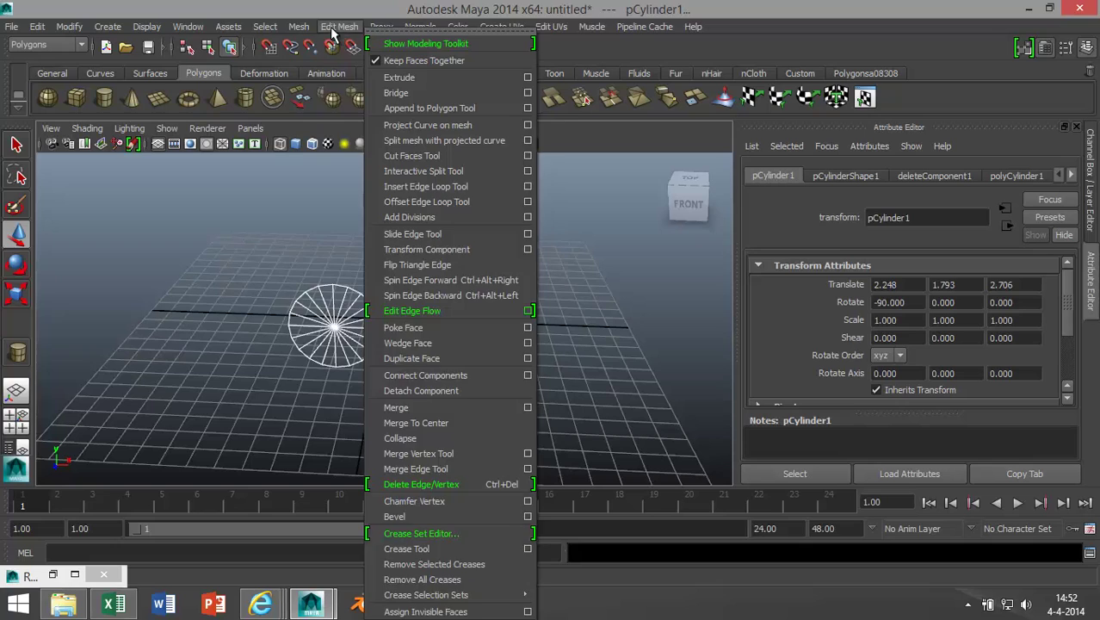
mouse_move(300, 32)
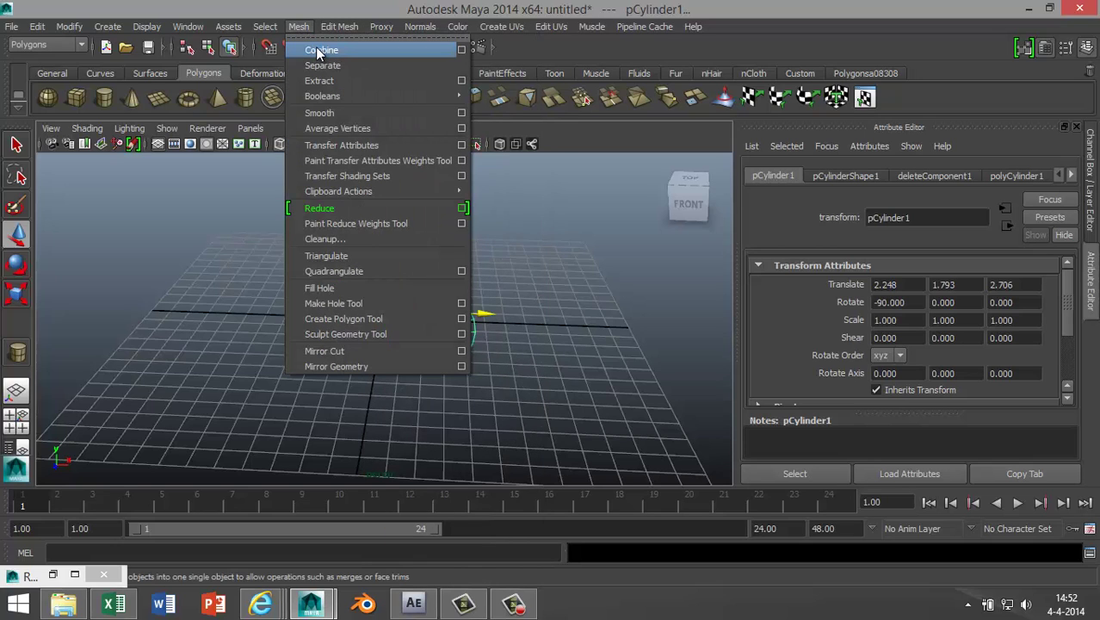
click(318, 52)
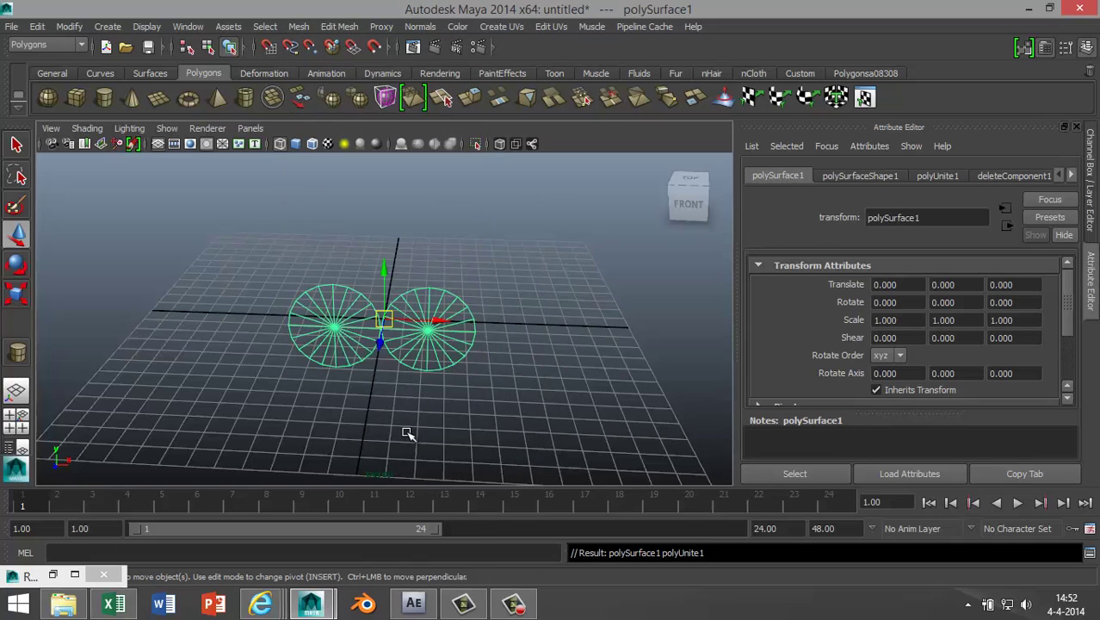
alt+drag(572, 339, 404, 402)
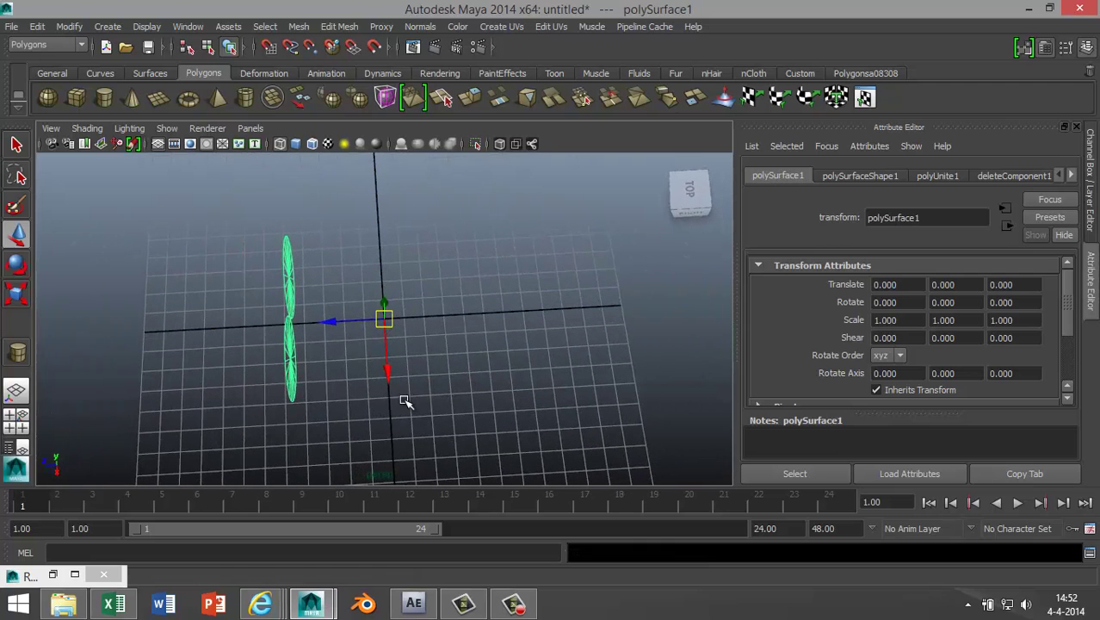
click(21, 424)
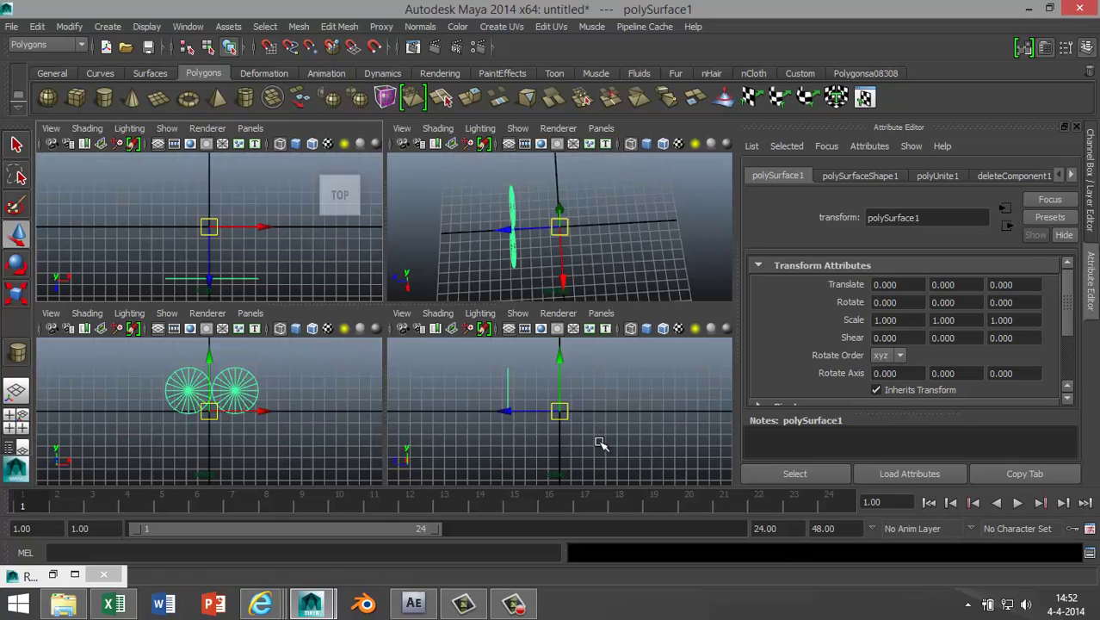
- In the maximized side view, start a CV curve with four points along a horizontal line
key(space)
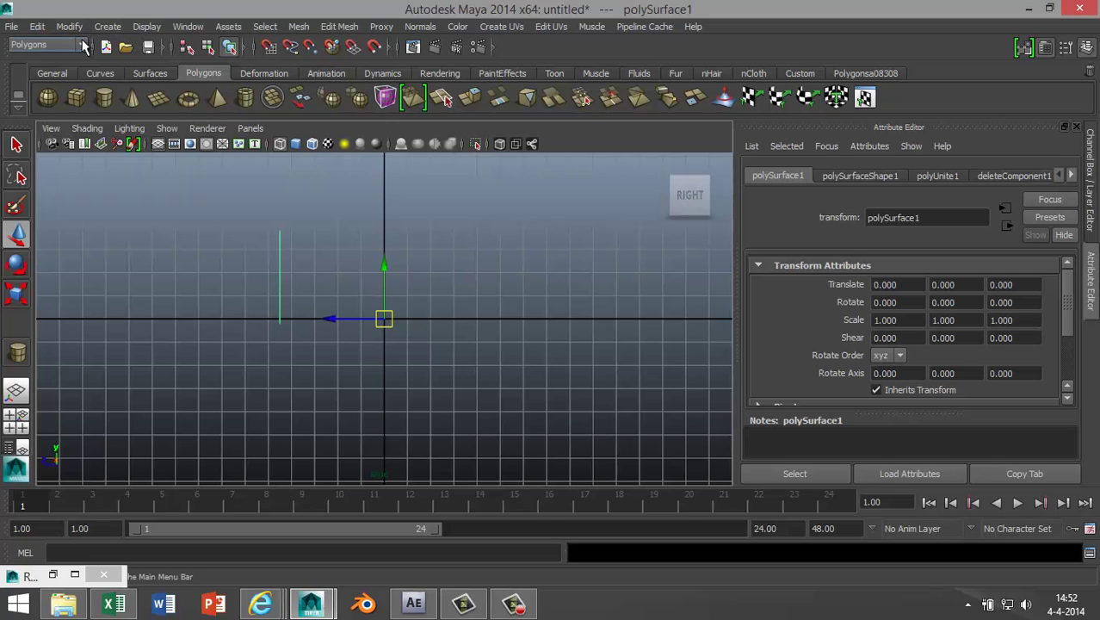
click(109, 28)
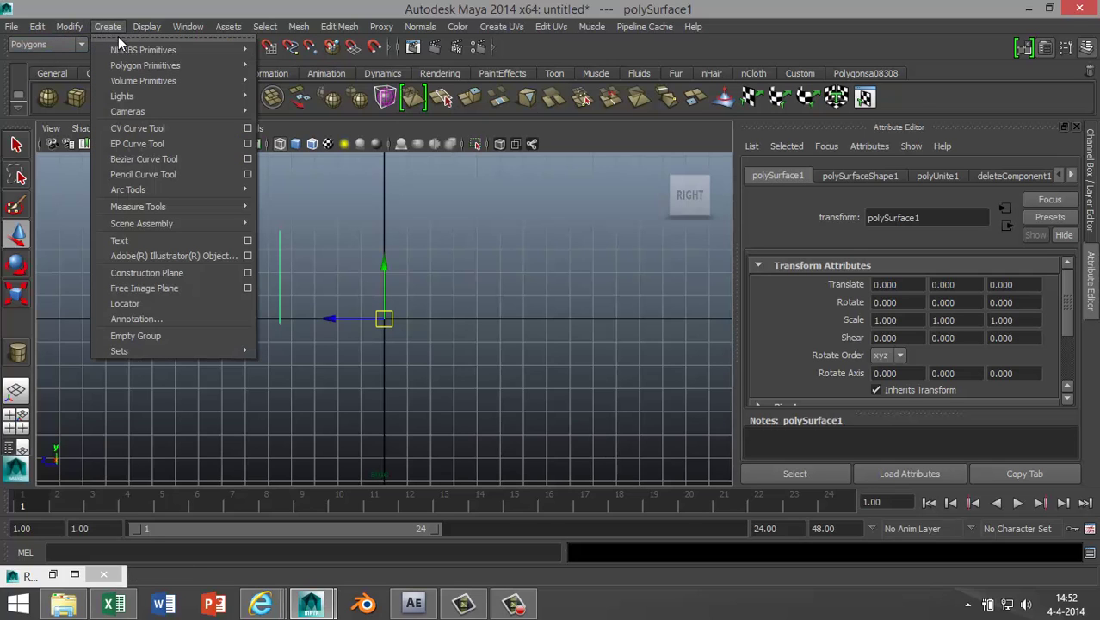
click(112, 28)
click(110, 28)
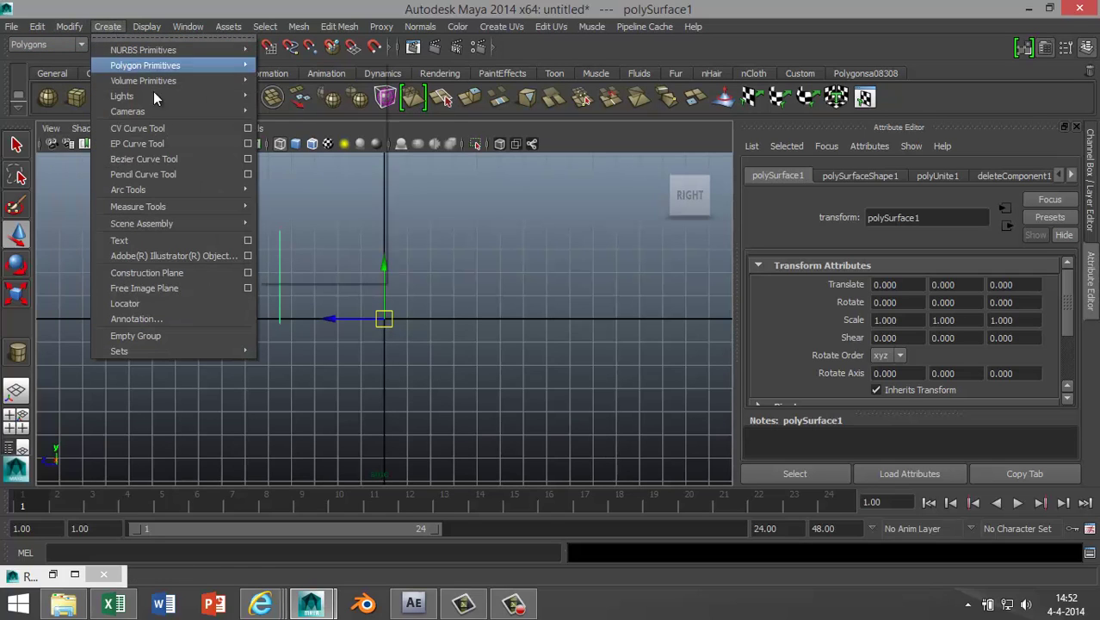
click(138, 128)
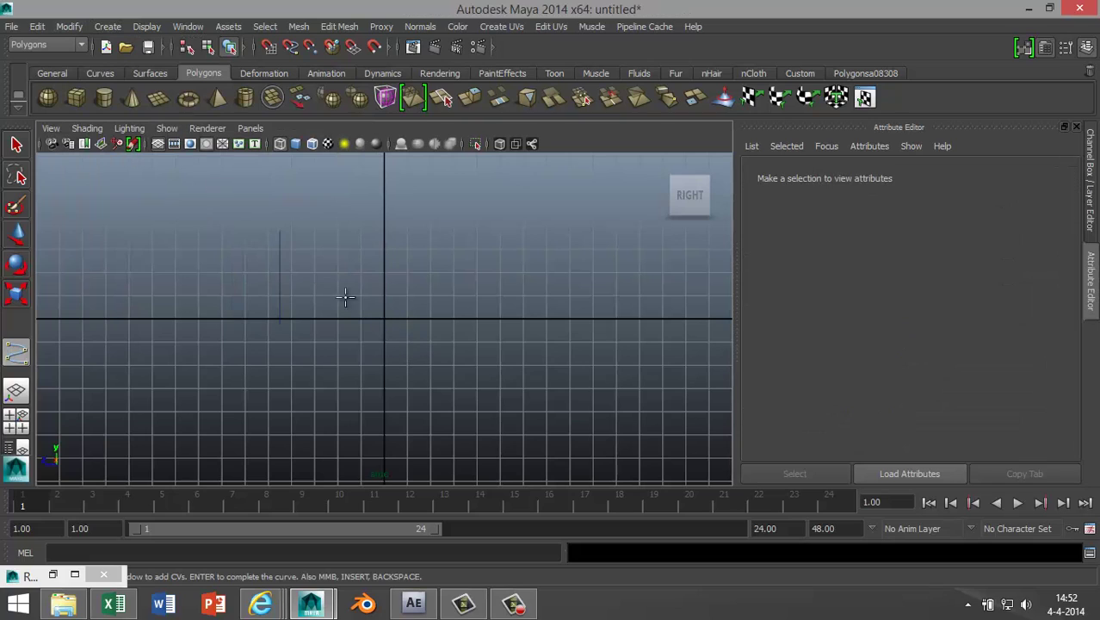
click(288, 274)
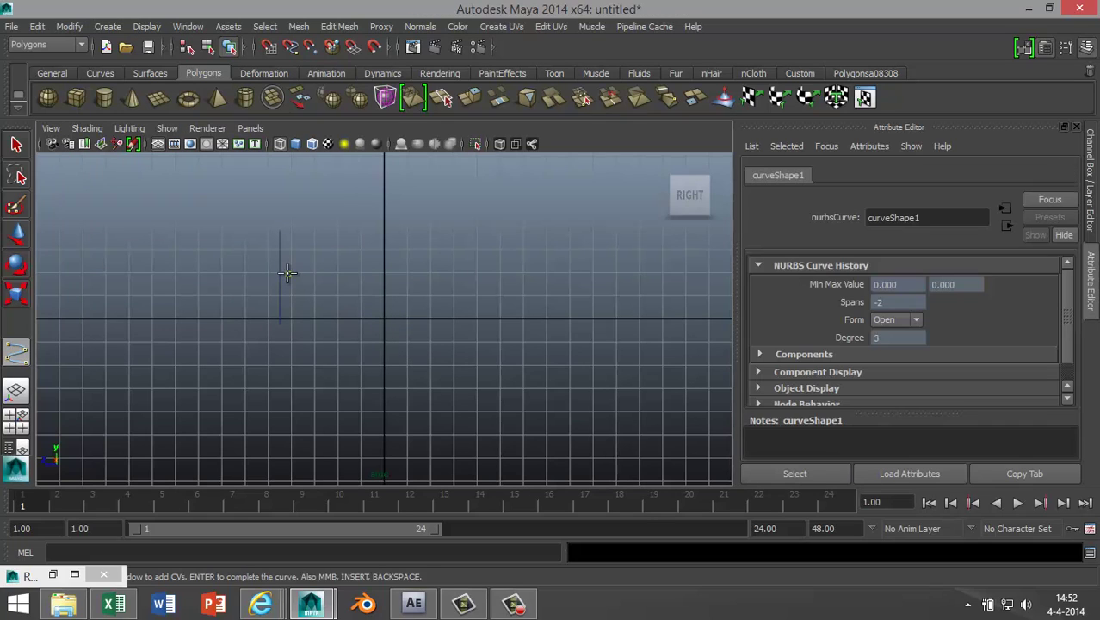
click(355, 273)
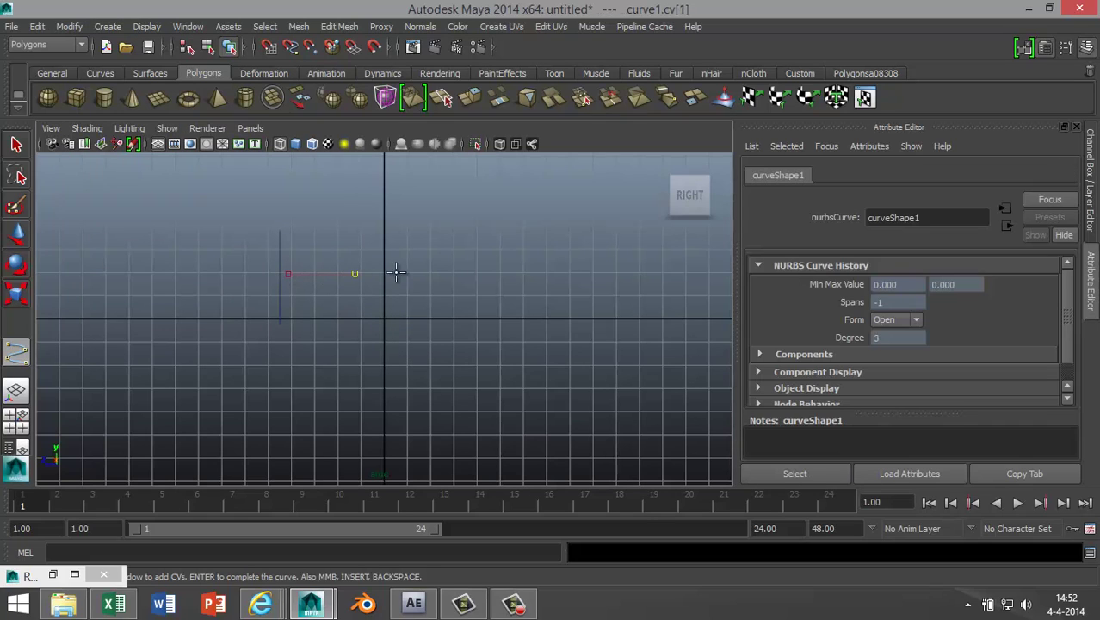
click(557, 274)
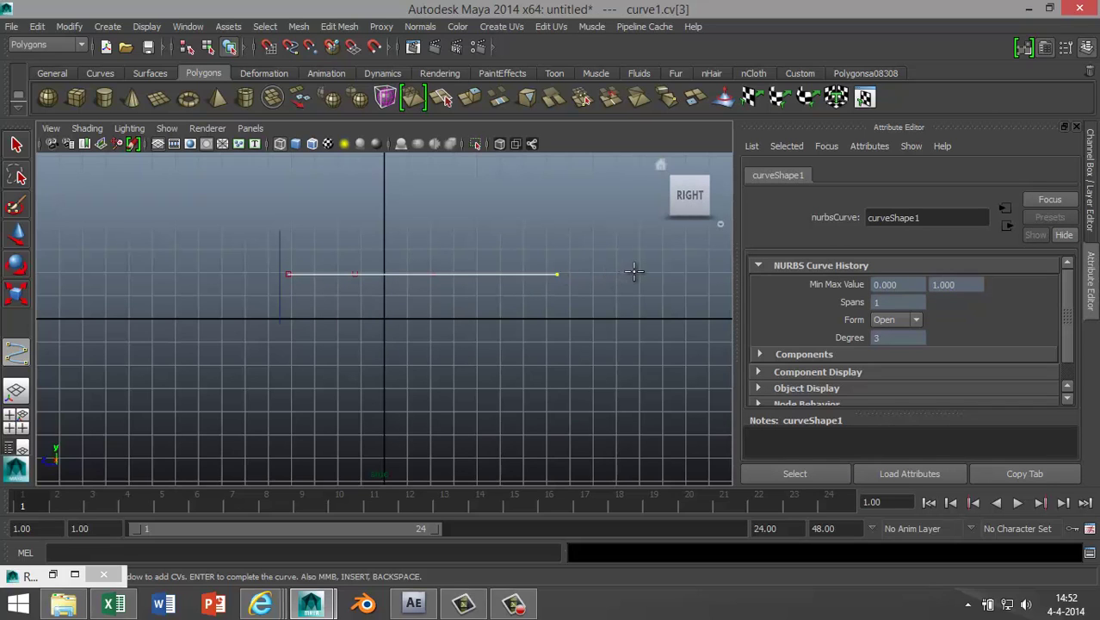
click(639, 274)
- Extend the curve with more points out to the right and finish it
scroll(633, 288, down, 3)
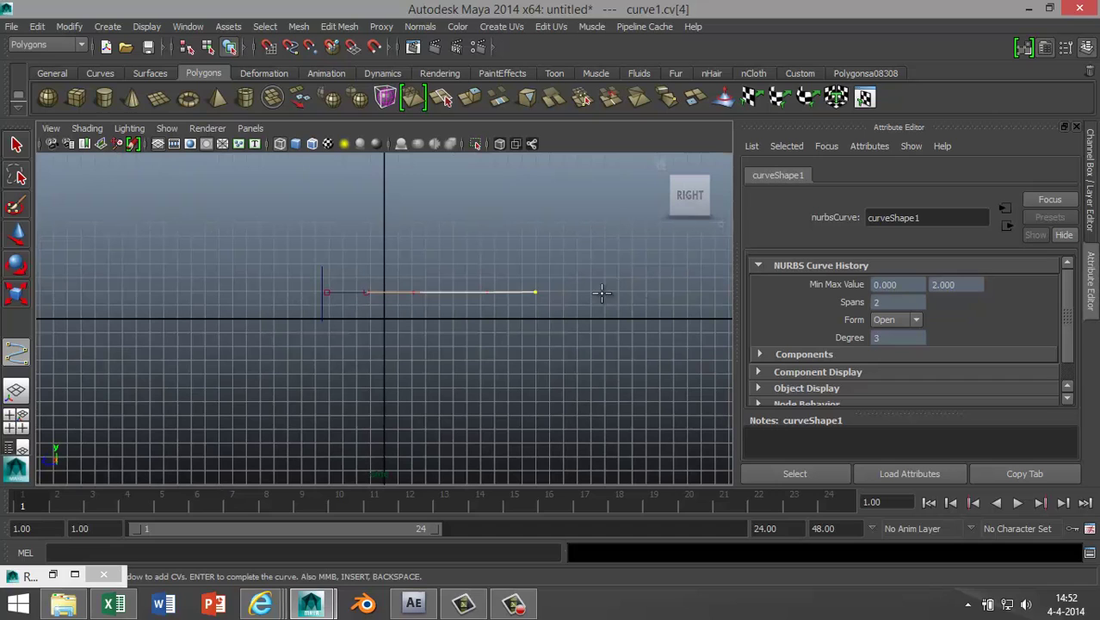
click(613, 292)
scroll(635, 301, down, 2)
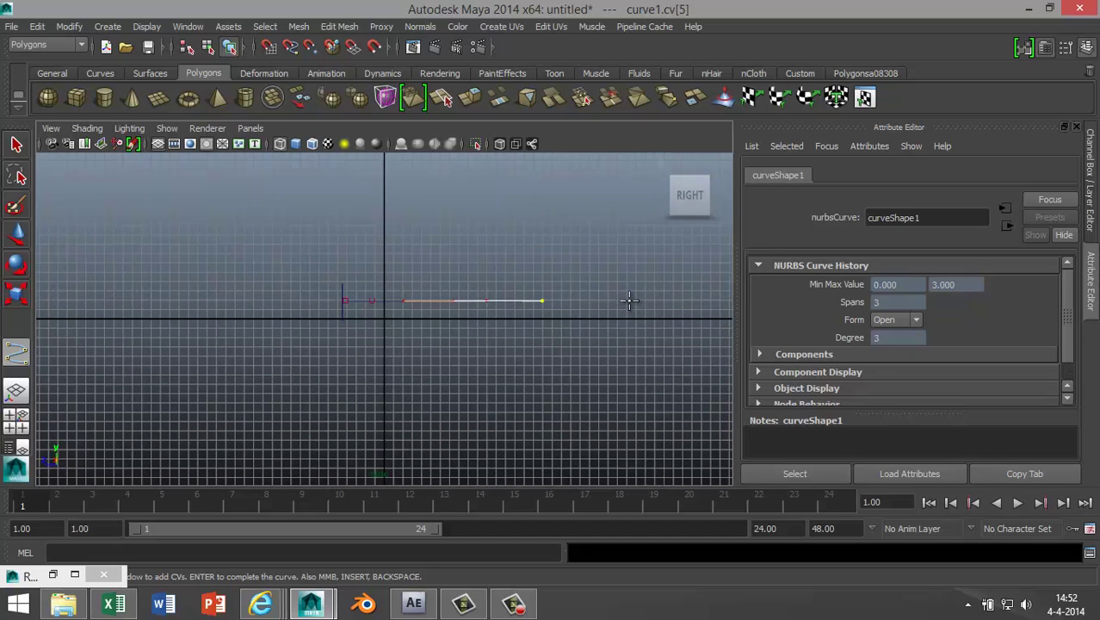
click(630, 300)
click(701, 299)
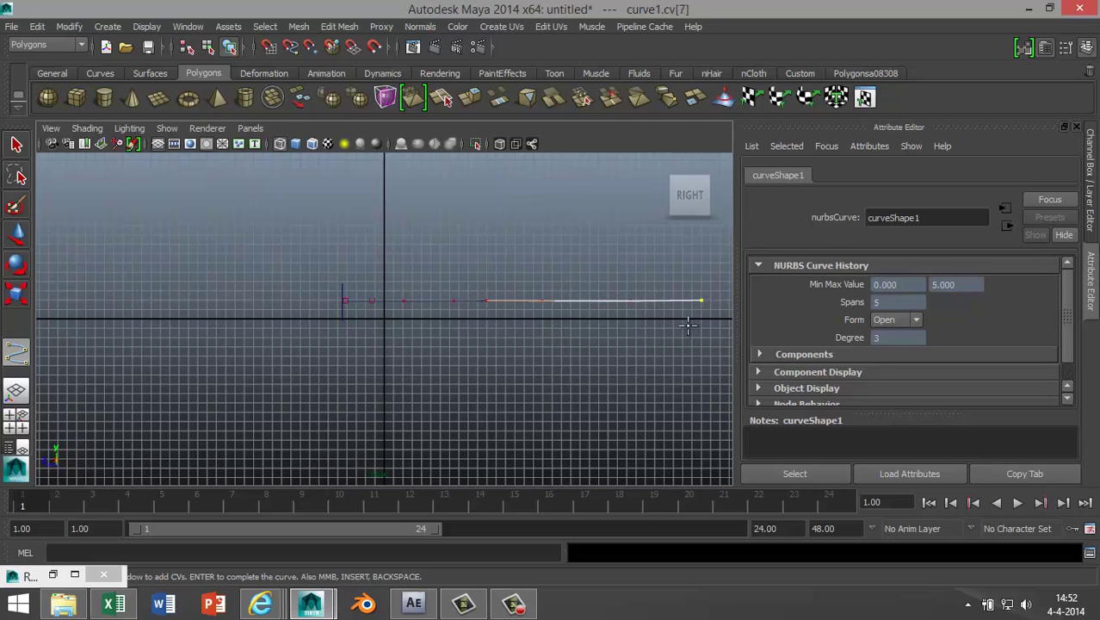
scroll(423, 324, down, 1)
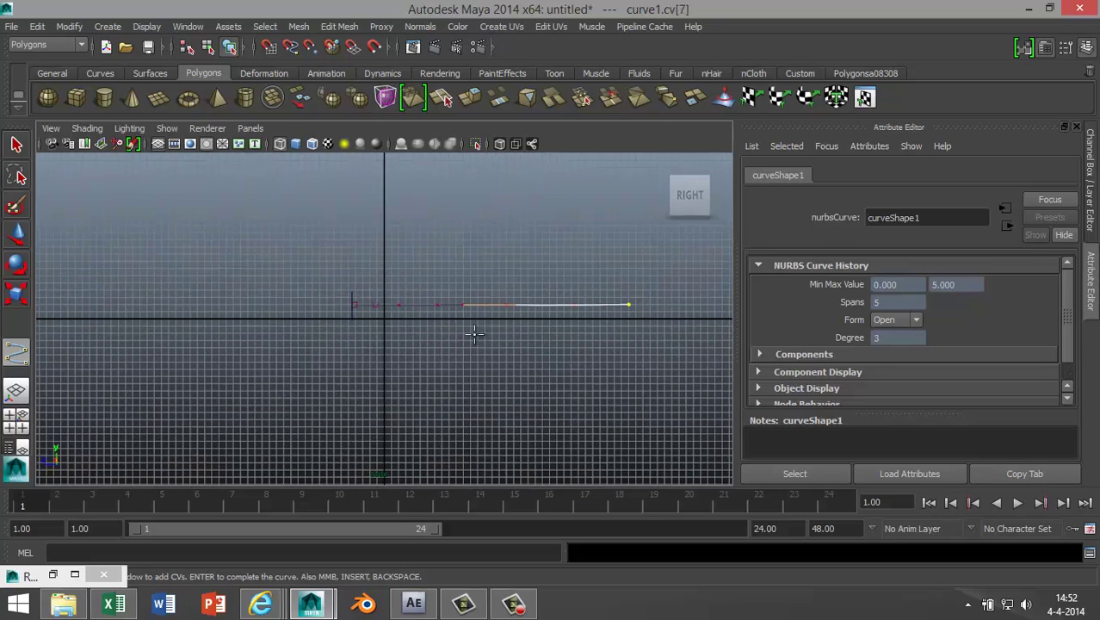
click(692, 303)
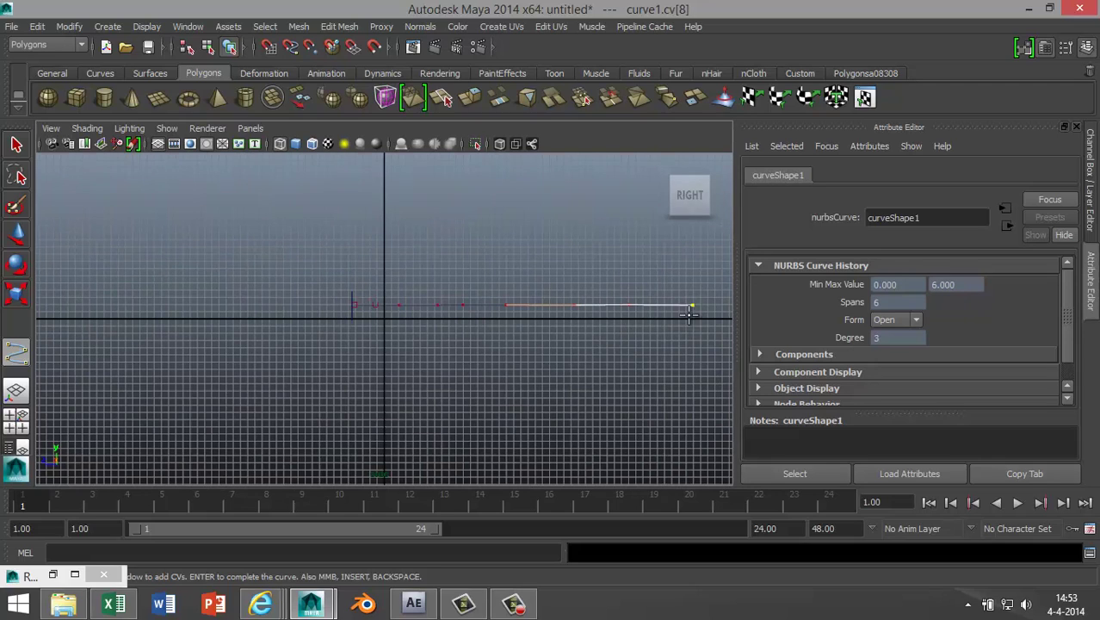
key(Return)
key(w)
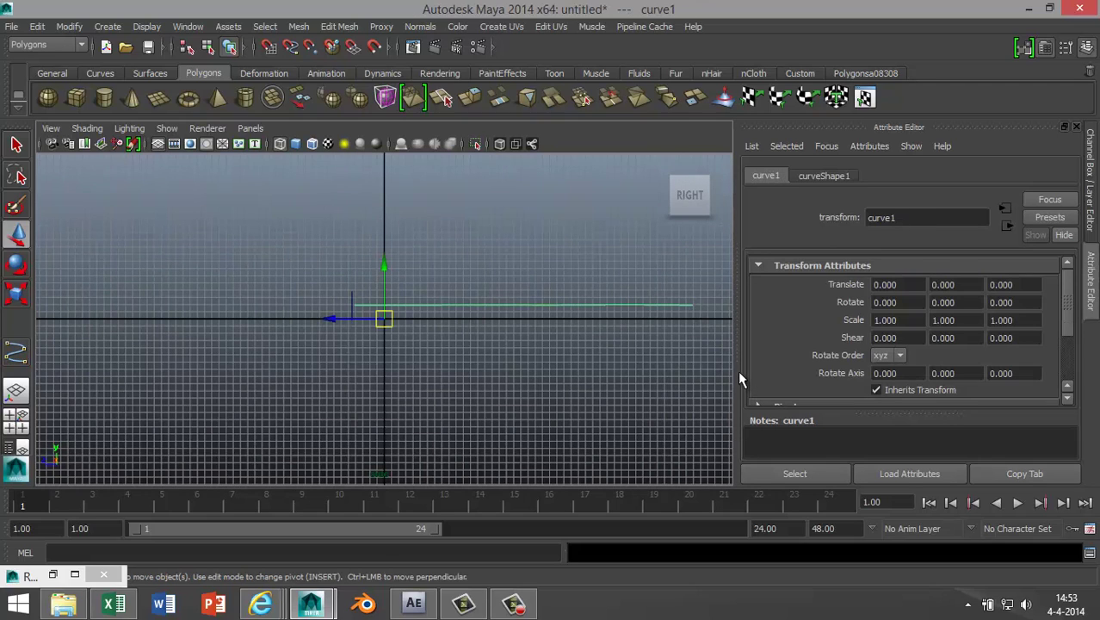
- Scale the combined wheels down to about 0.121 of their size
click(21, 425)
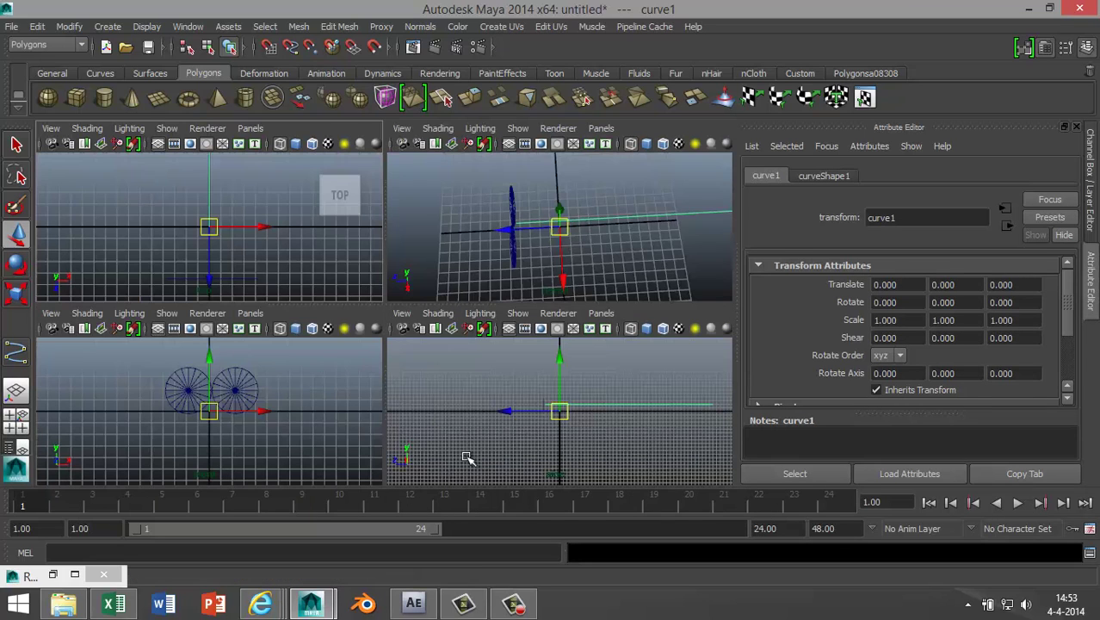
key(space)
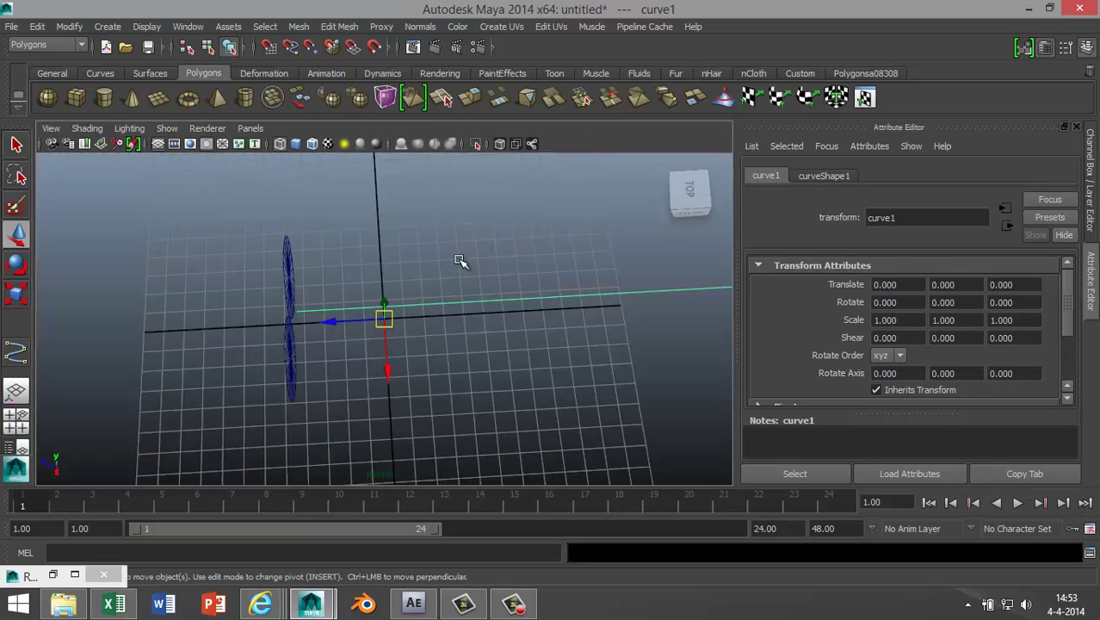
alt+drag(445, 368, 270, 315)
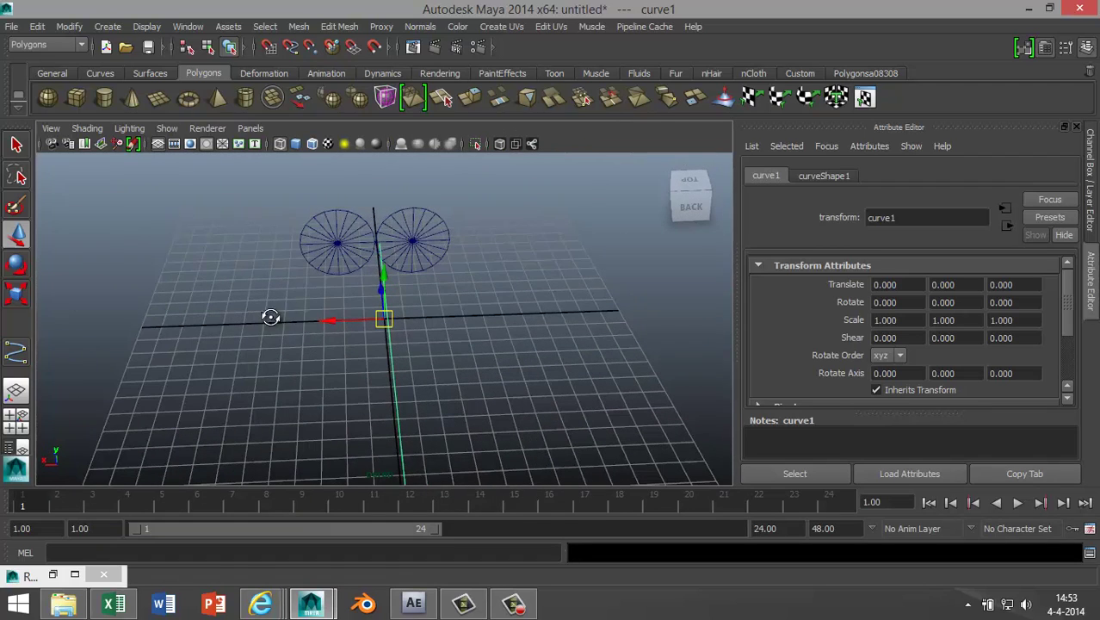
click(455, 232)
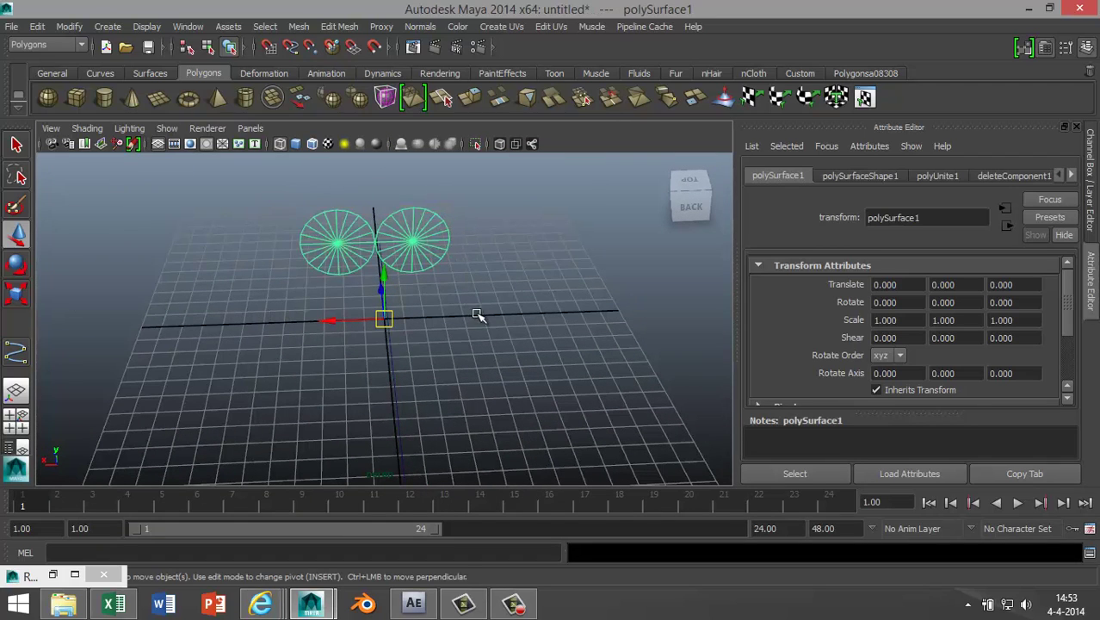
key(r)
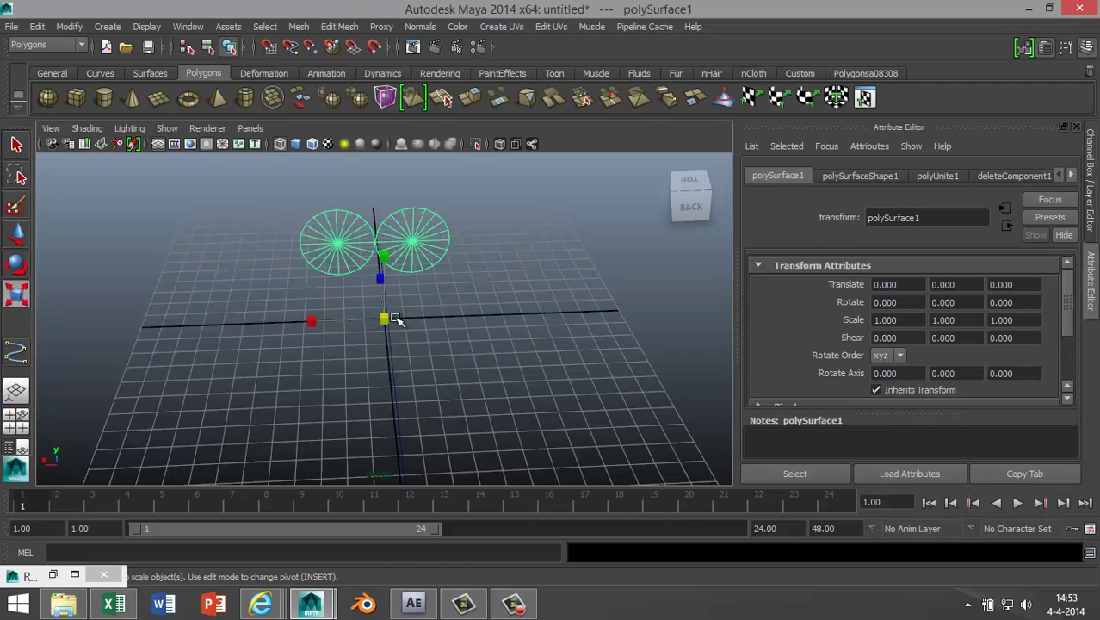
drag(384, 319, 258, 320)
scroll(473, 358, up, 4)
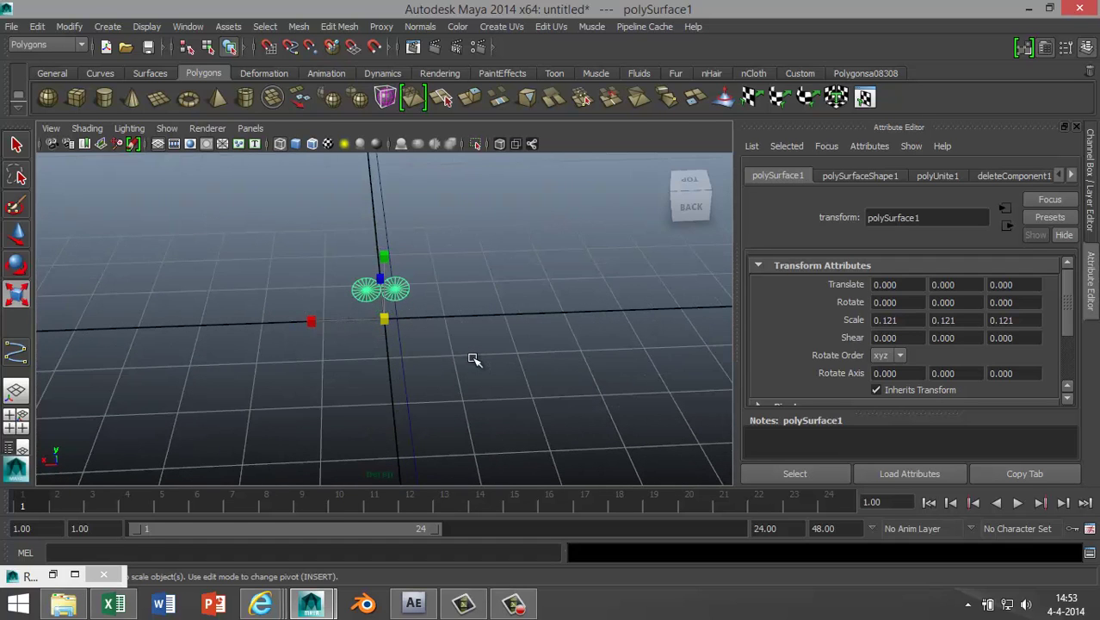
alt+drag(207, 336, 359, 337)
- Move the long curve down to the level of the wheels
click(503, 229)
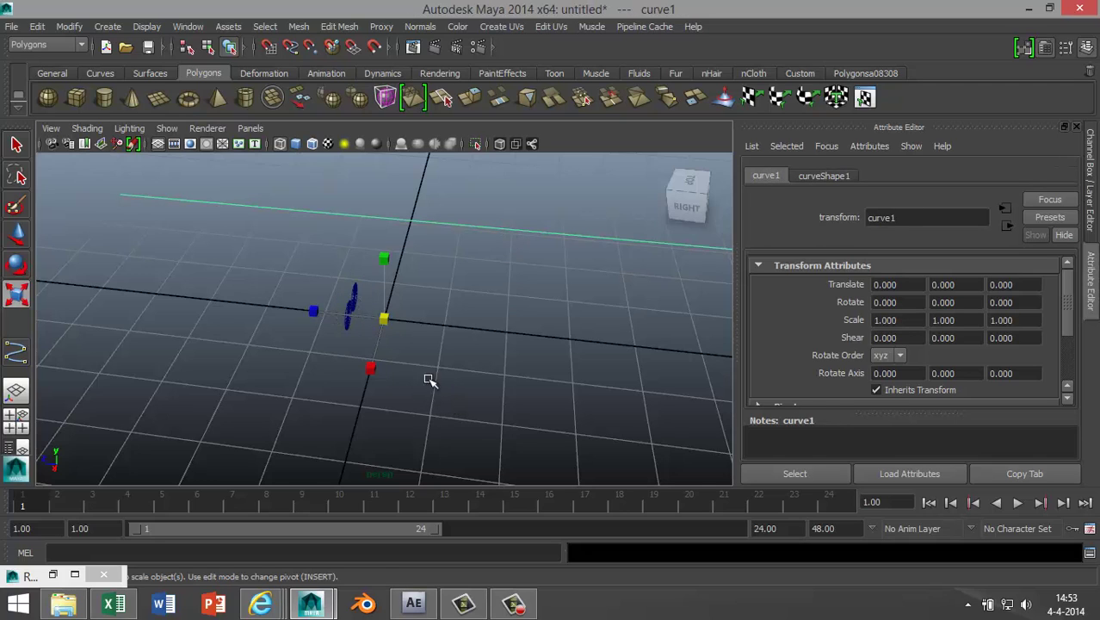
key(w)
drag(385, 284, 460, 490)
scroll(344, 400, up, 6)
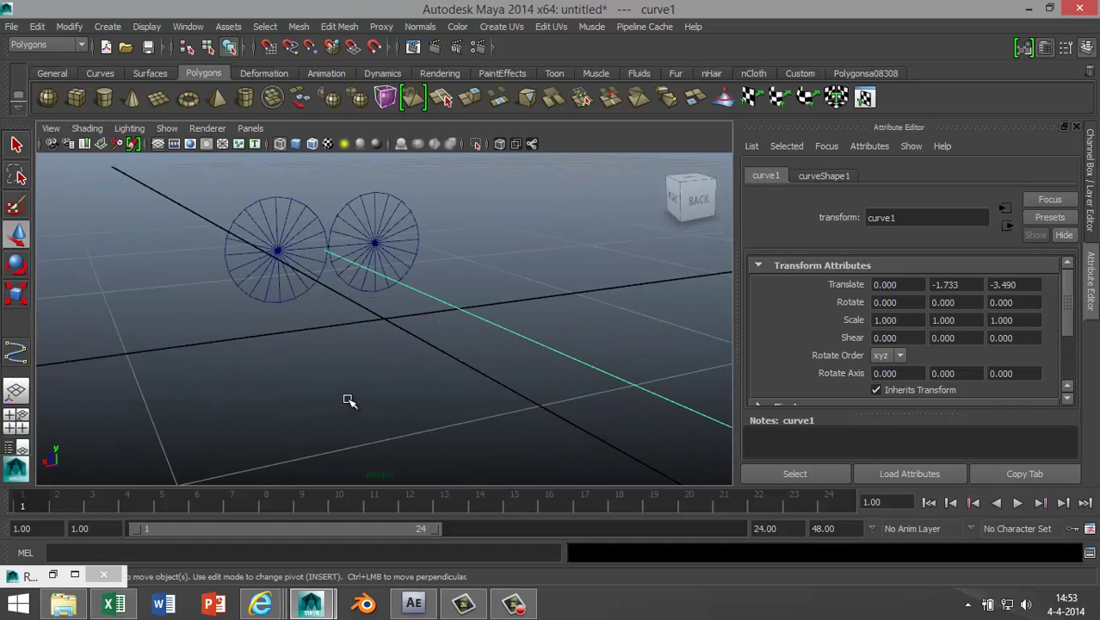
alt+drag(356, 351, 425, 417)
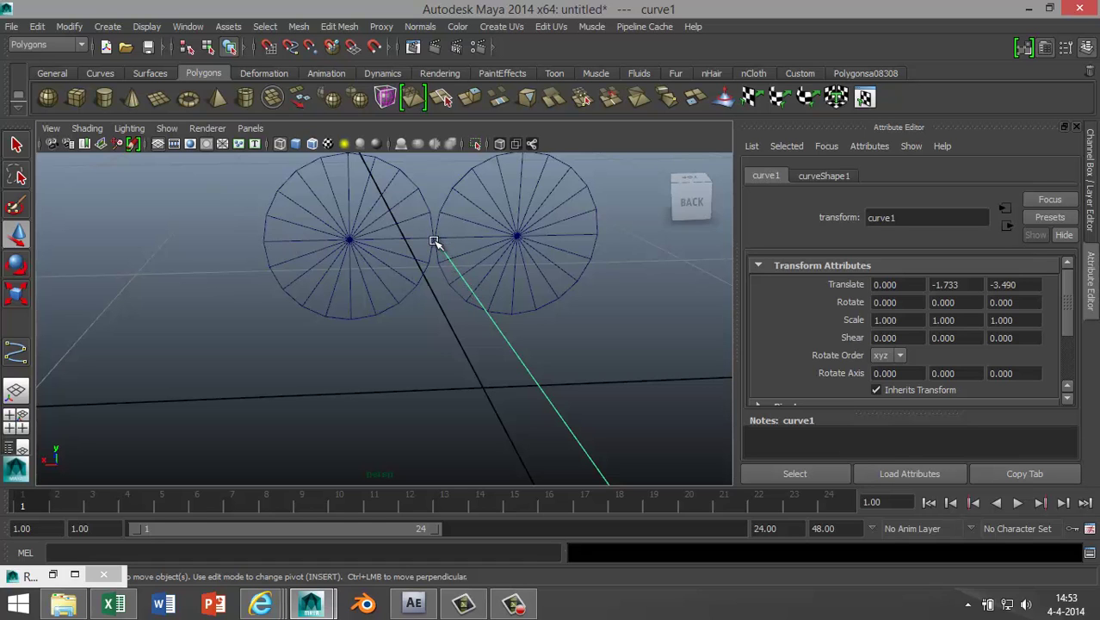
alt+drag(400, 326, 398, 356)
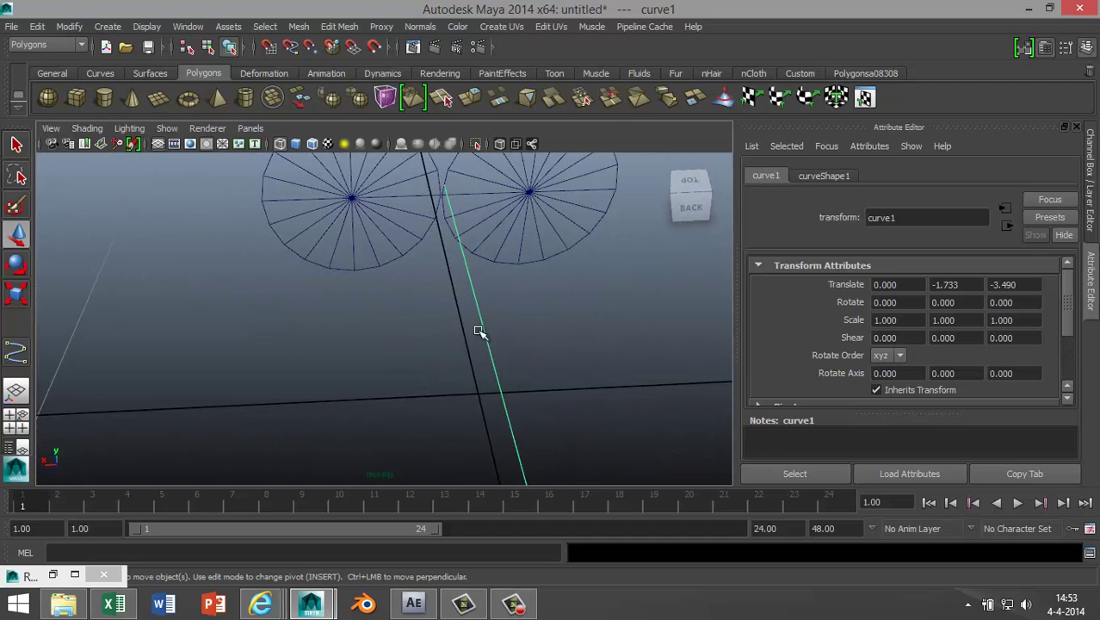
scroll(514, 313, down, 8)
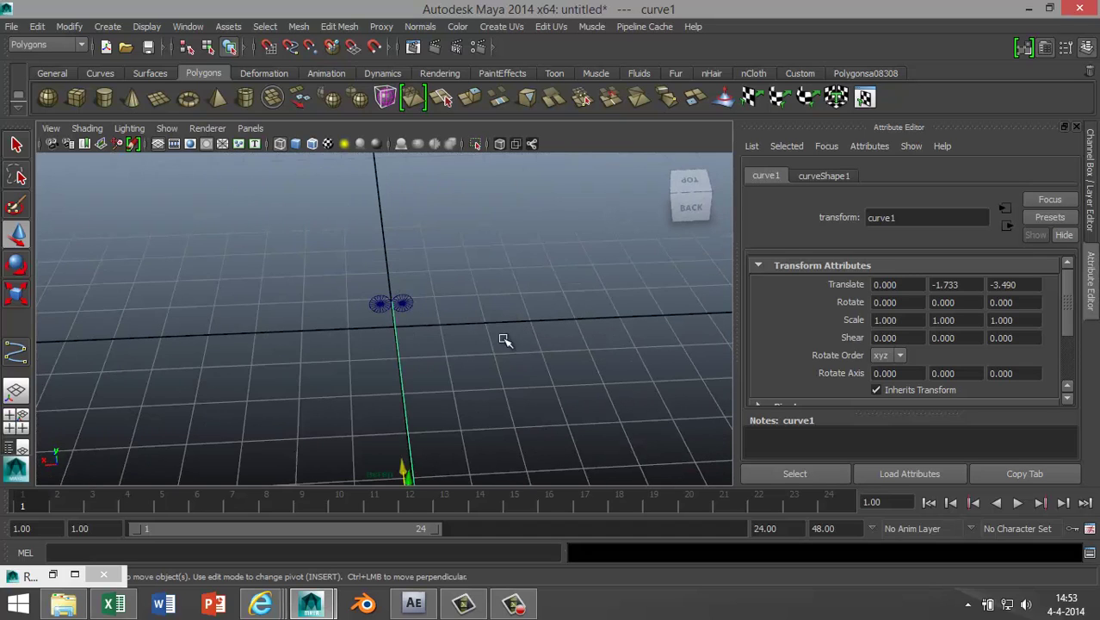
scroll(489, 410, down, 1)
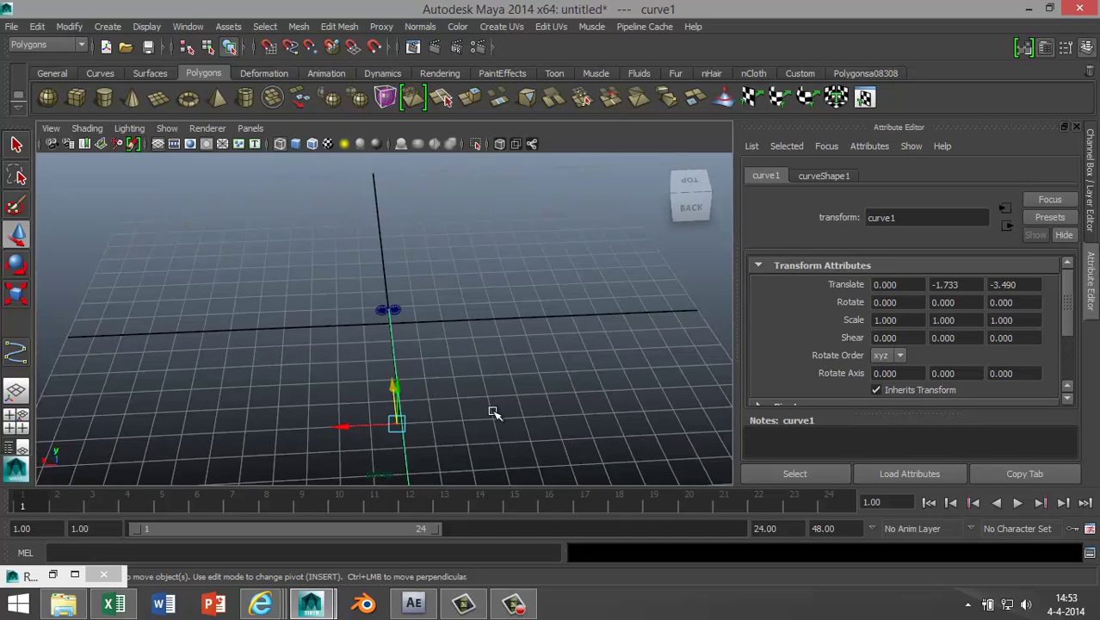
- Shift the curve's pivot along the curve toward its start
key(Insert)
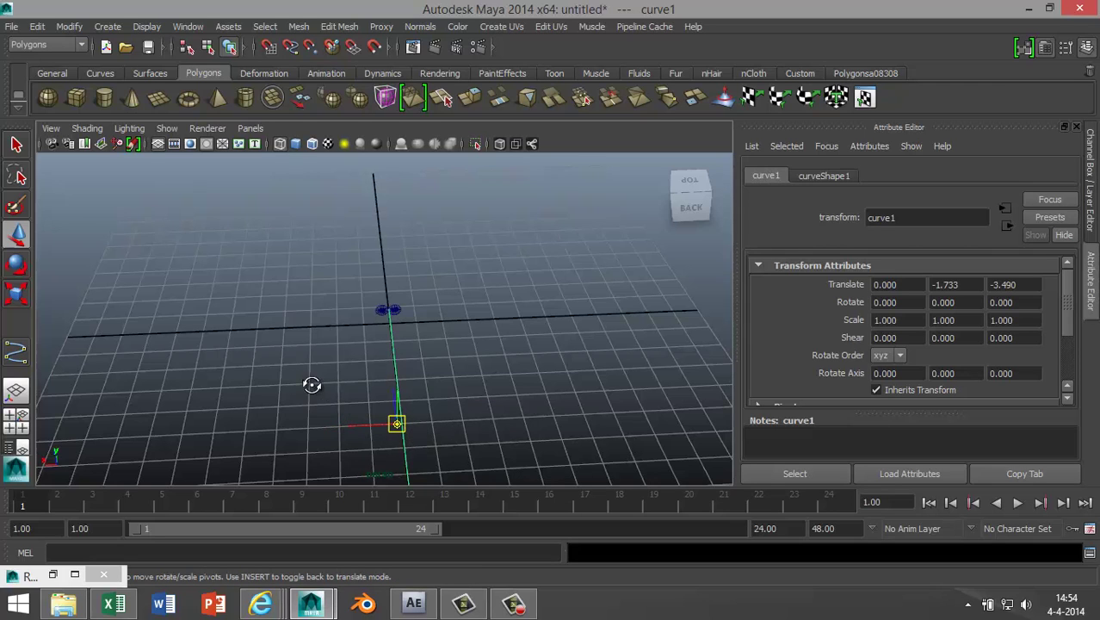
alt+drag(312, 385, 341, 348)
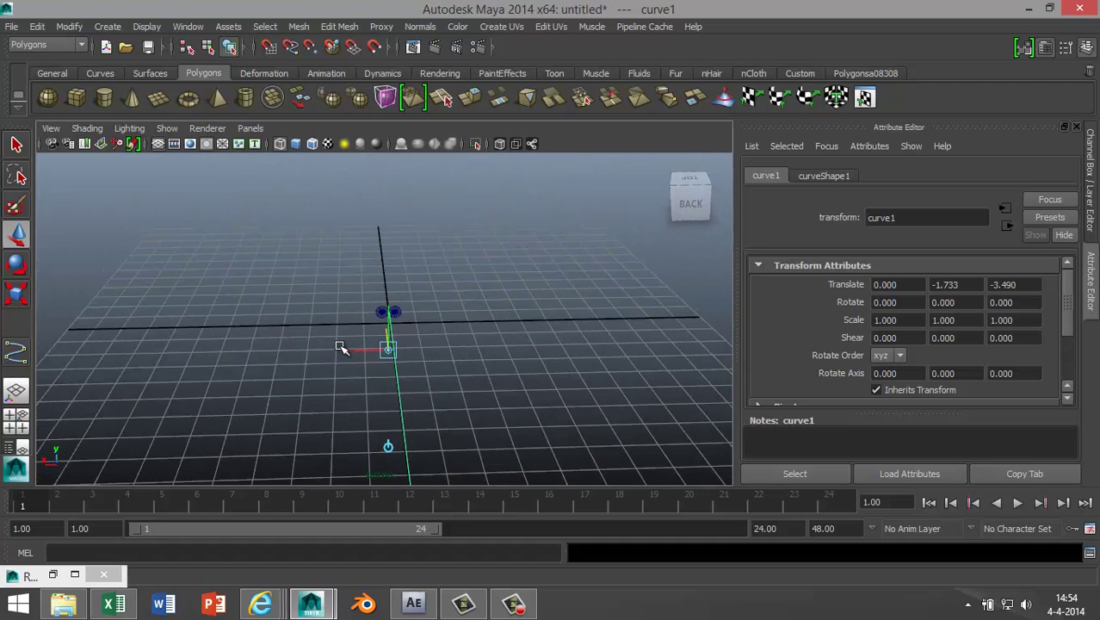
click(425, 362)
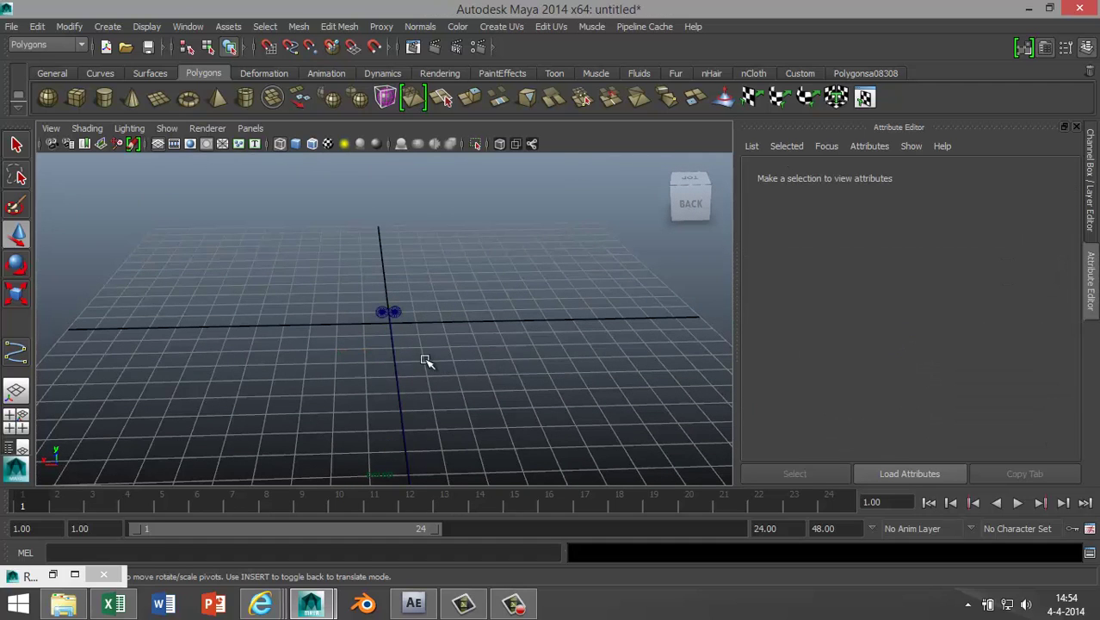
click(386, 311)
drag(392, 320, 414, 376)
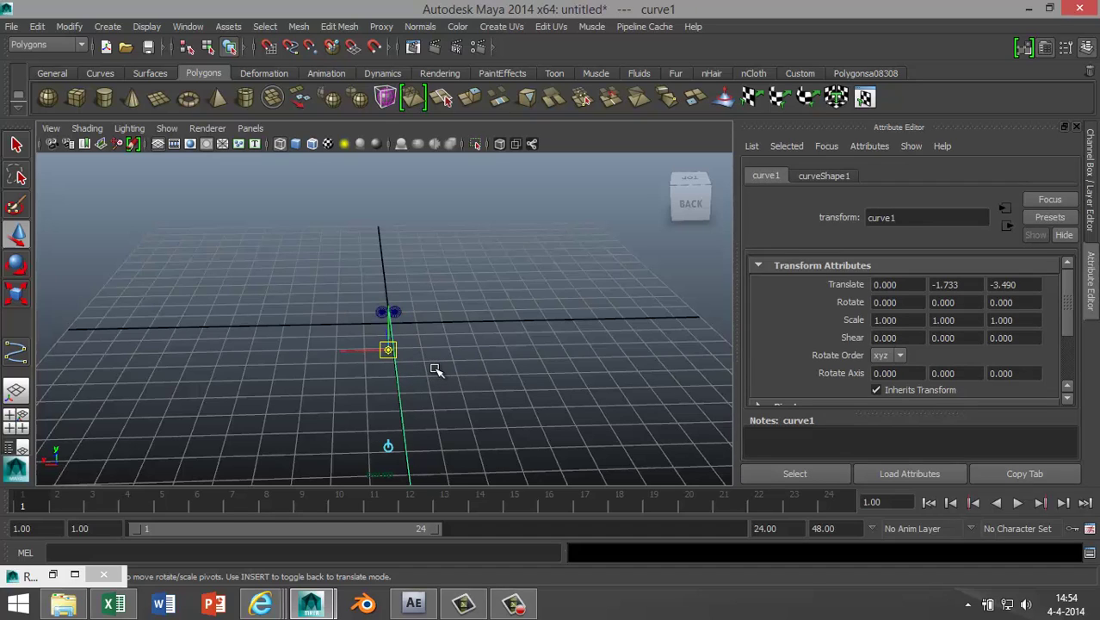
click(491, 326)
- Lower the wheels slightly to meet the curve's start, then reselect the two discs
click(406, 311)
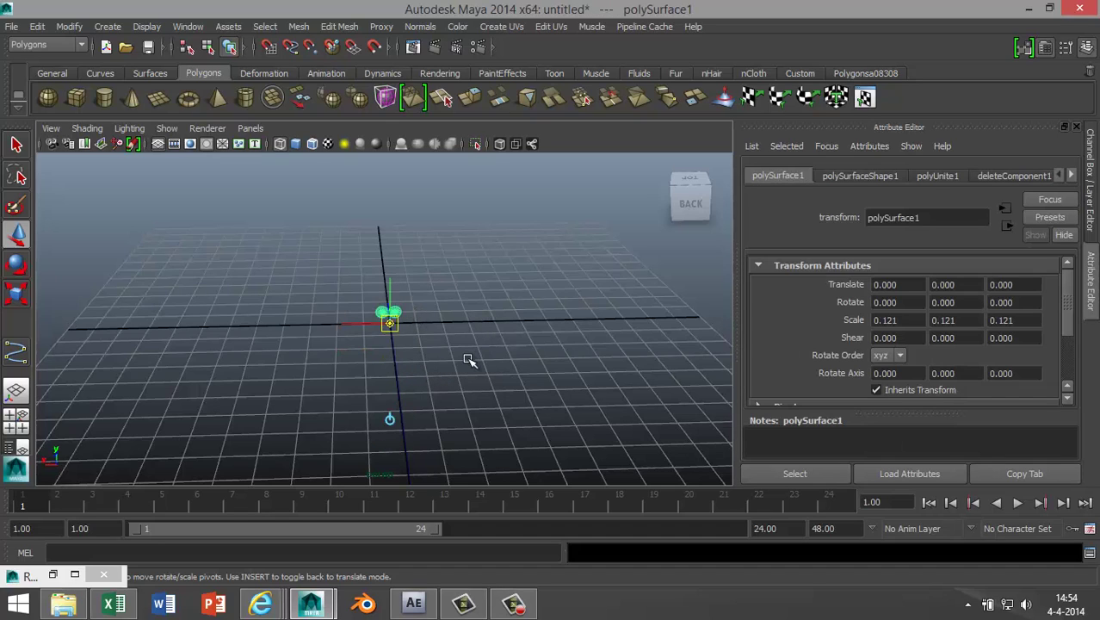
key(e)
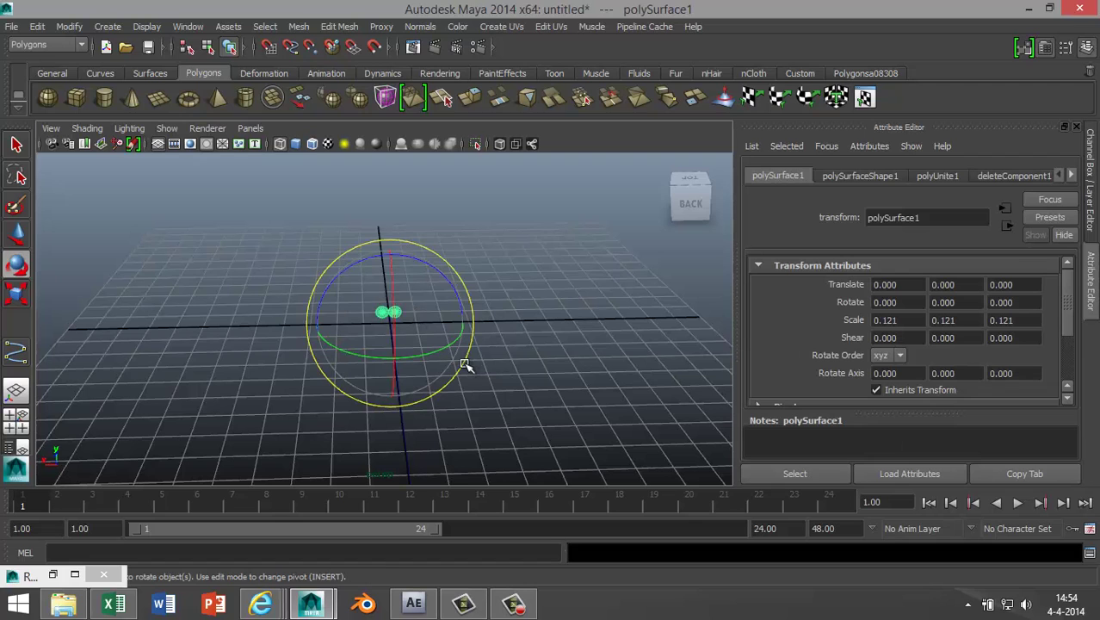
key(w)
scroll(378, 373, up, 5)
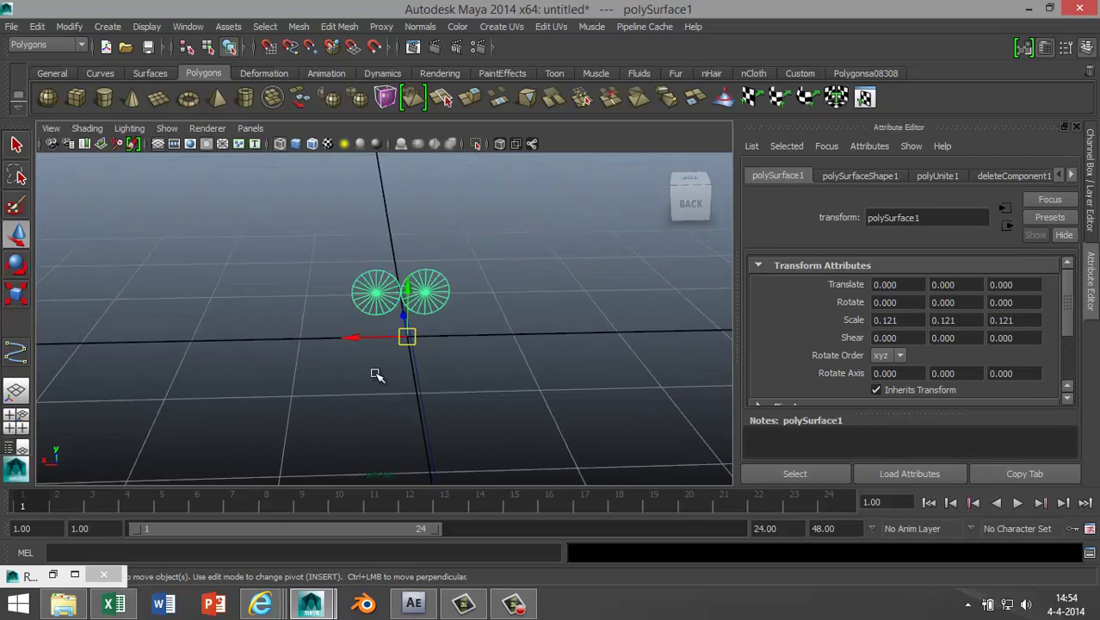
alt+drag(314, 356, 334, 337)
scroll(380, 344, up, 5)
click(533, 332)
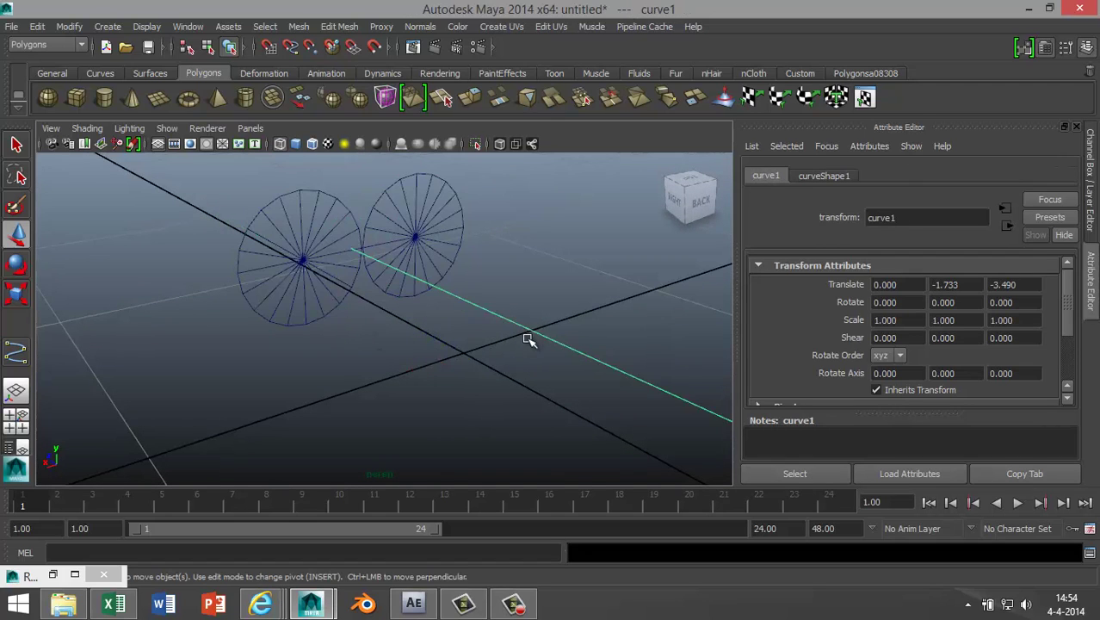
alt+drag(528, 337, 398, 358)
click(498, 338)
alt+drag(495, 402, 498, 398)
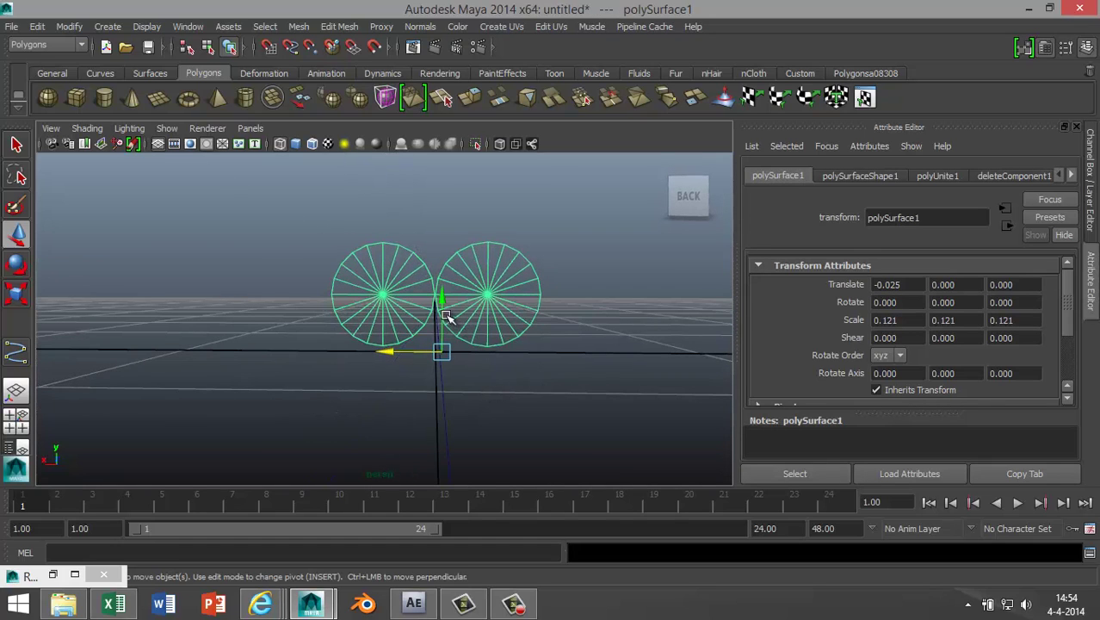
drag(442, 303, 443, 310)
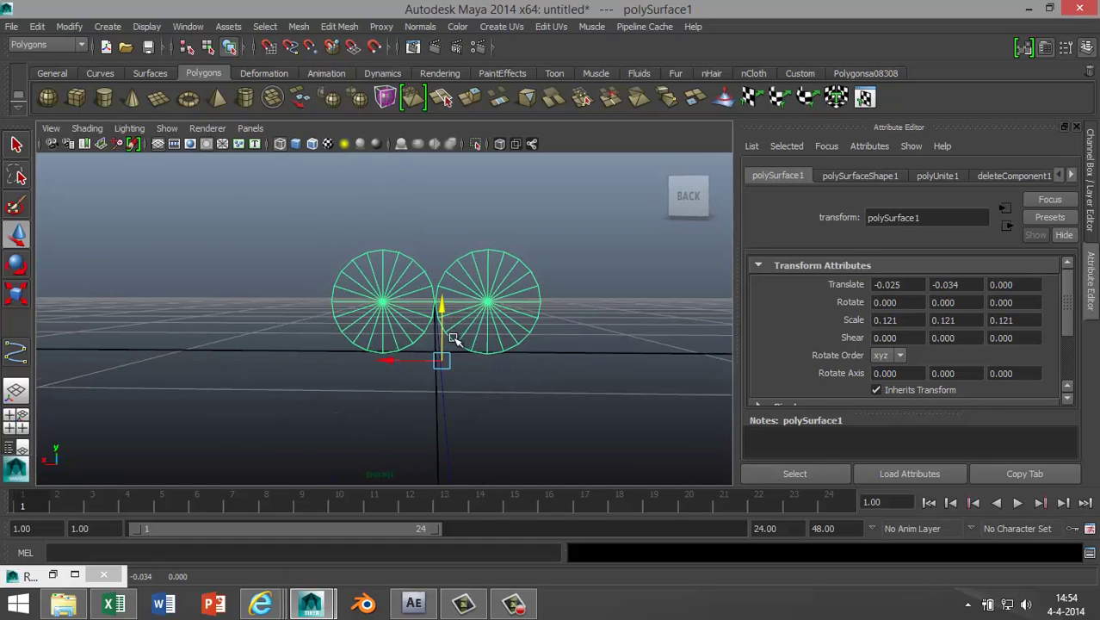
scroll(454, 338, up, 3)
scroll(433, 349, down, 3)
alt+drag(432, 352, 508, 398)
click(262, 266)
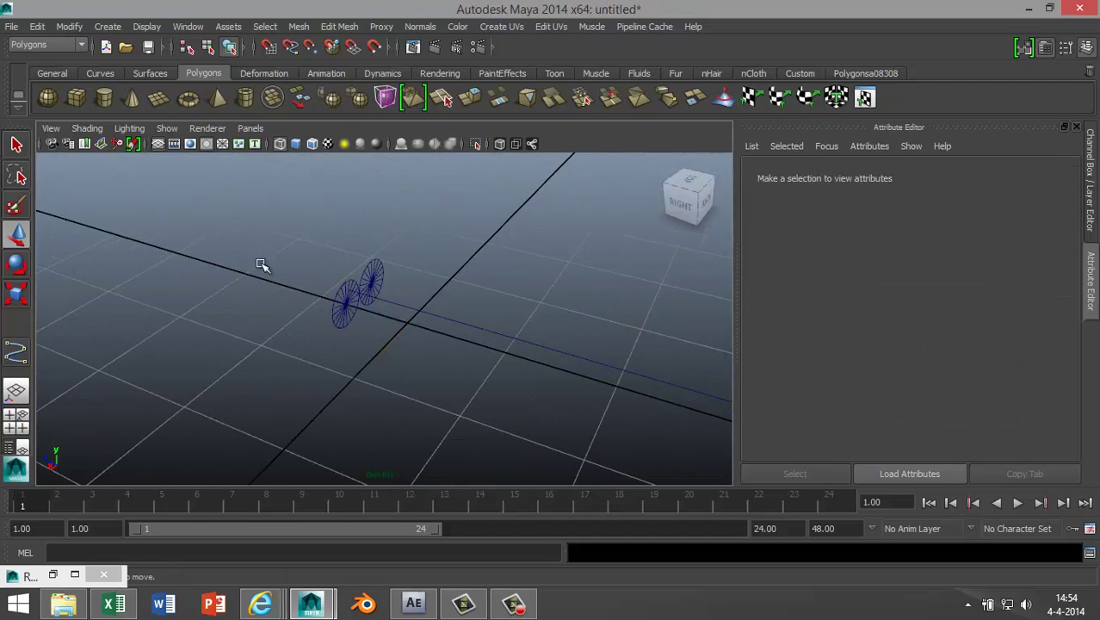
click(360, 284)
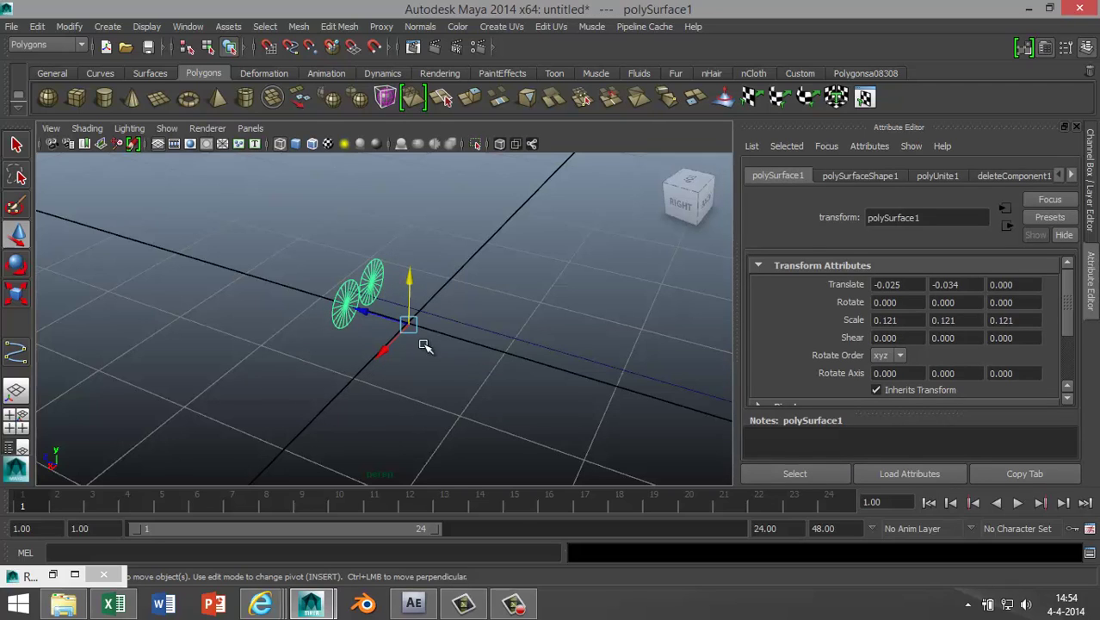
- Extrude the discs along curve1 with Edit Mesh > Extrude, using 500 divisions
click(505, 334)
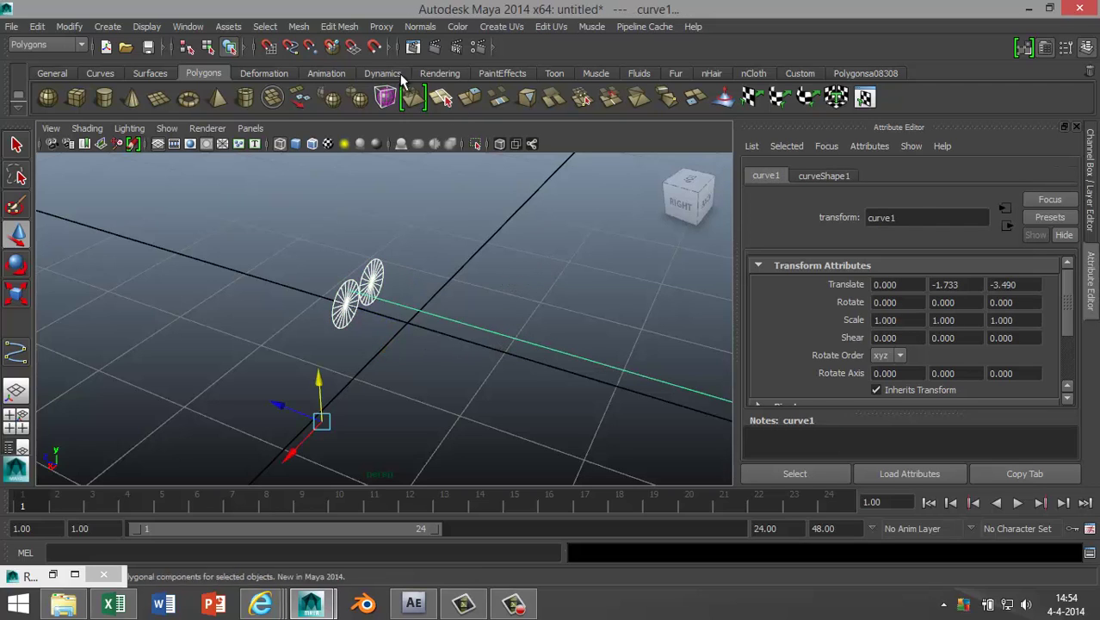
click(345, 27)
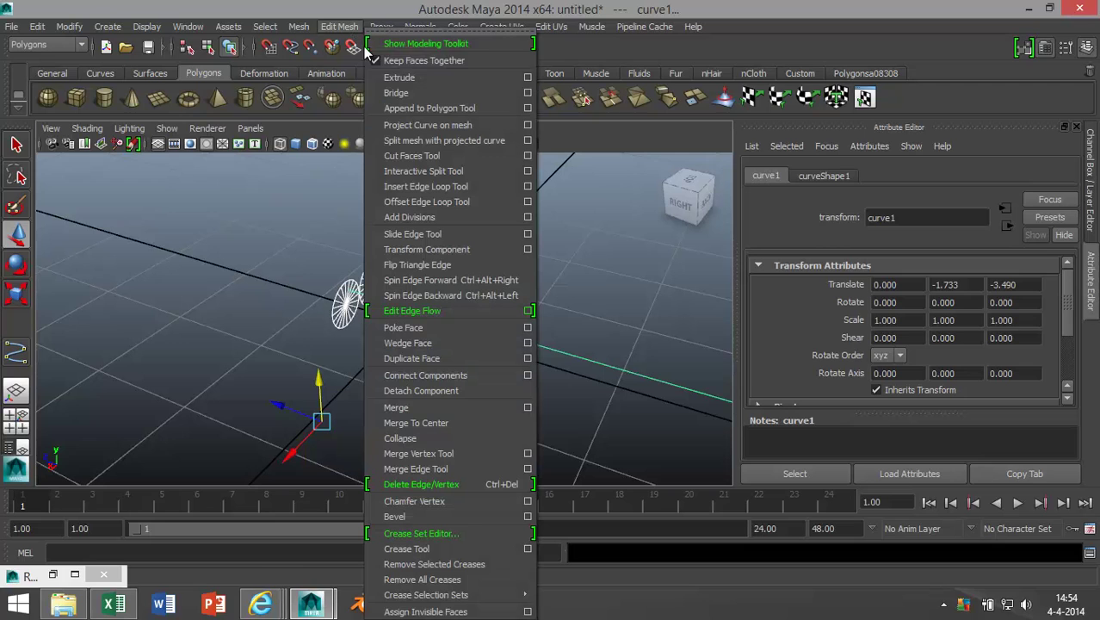
click(414, 77)
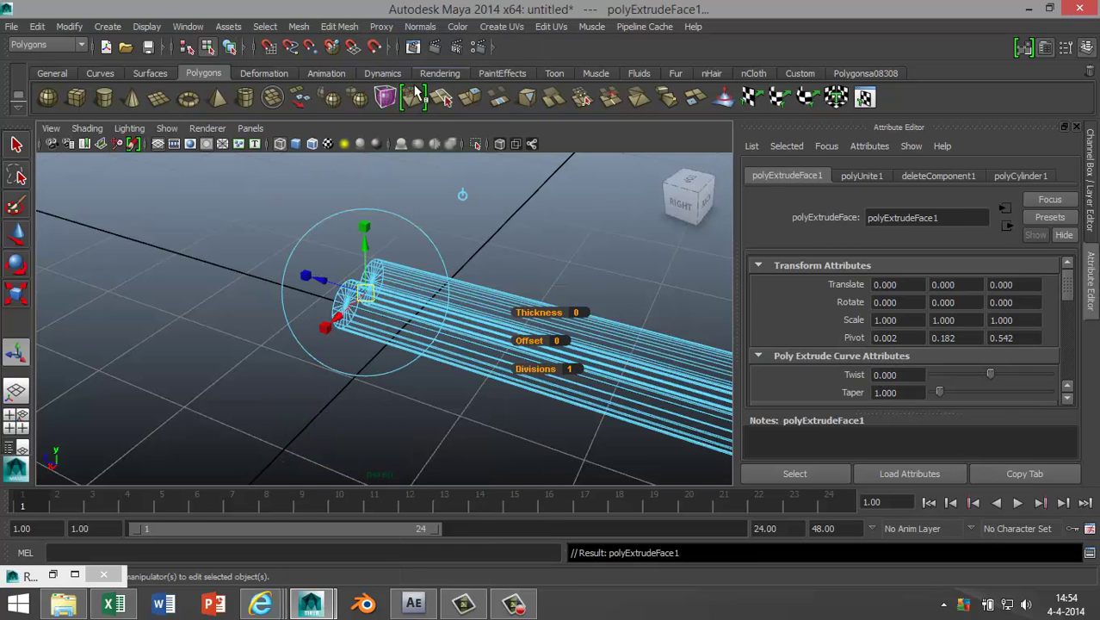
alt+drag(392, 356, 433, 404)
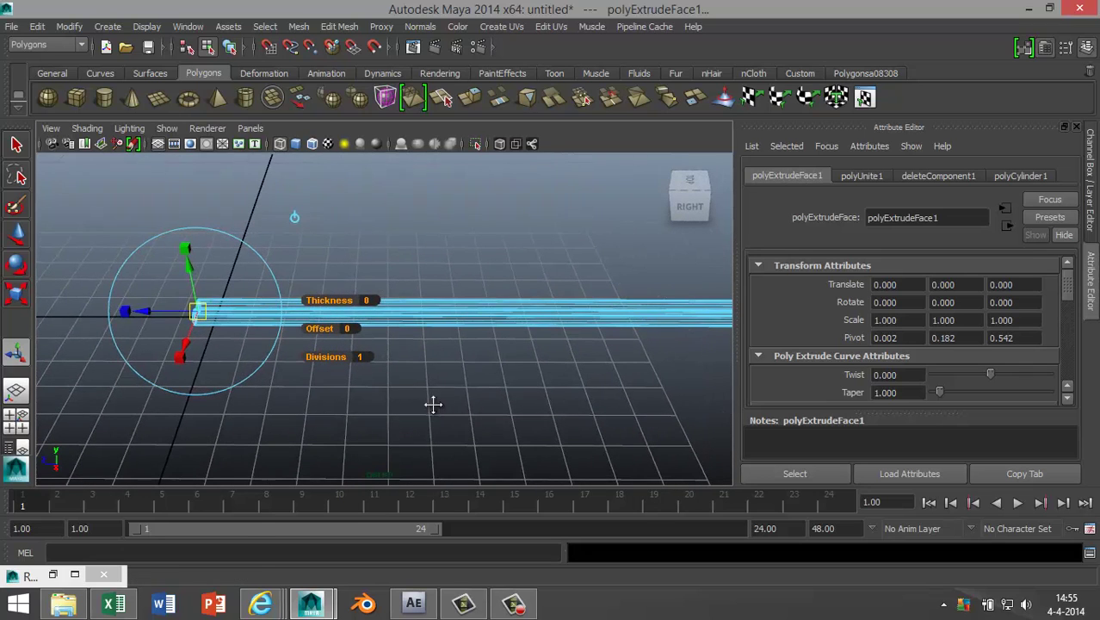
click(365, 356)
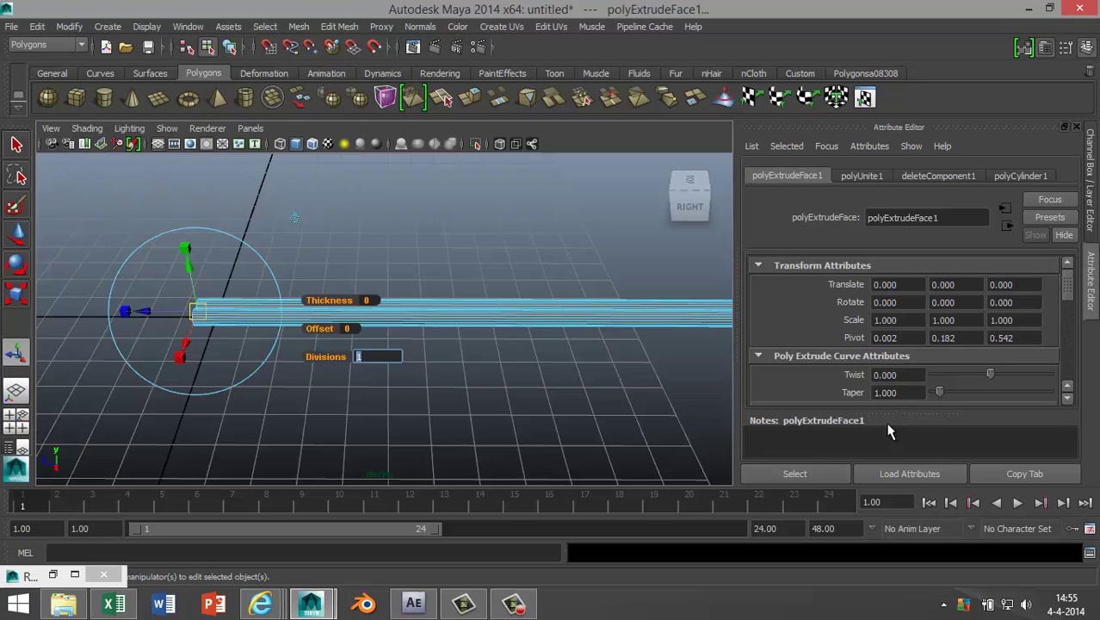
text(500)
key(Return)
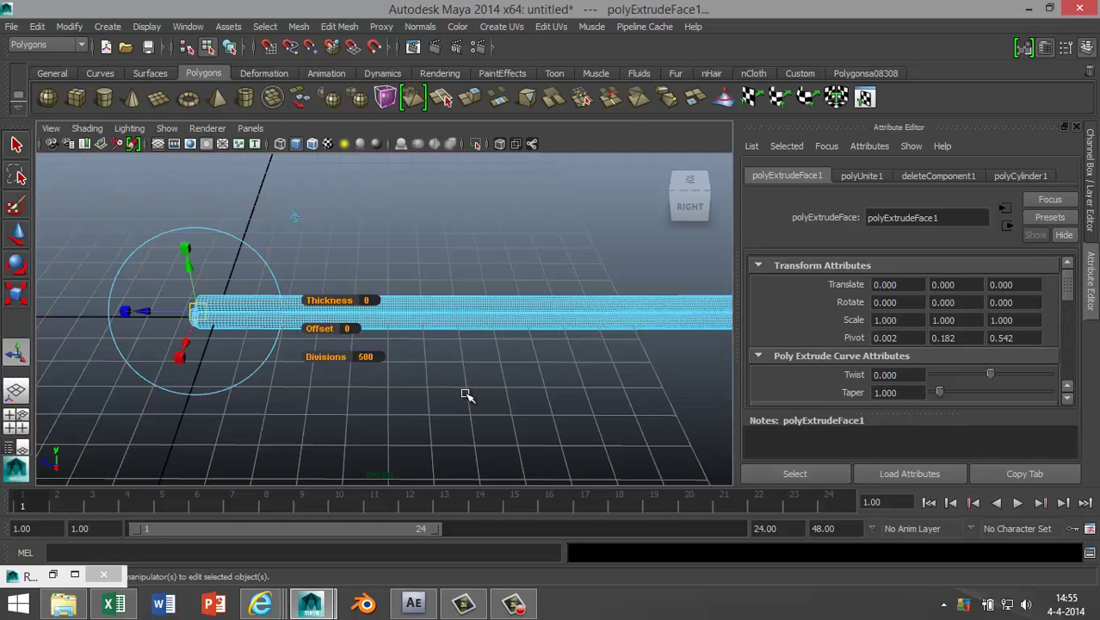
- Select the tube in object mode and set the polyExtrudeFace1 Twist to 2000
alt+middle_drag(453, 393, 356, 408)
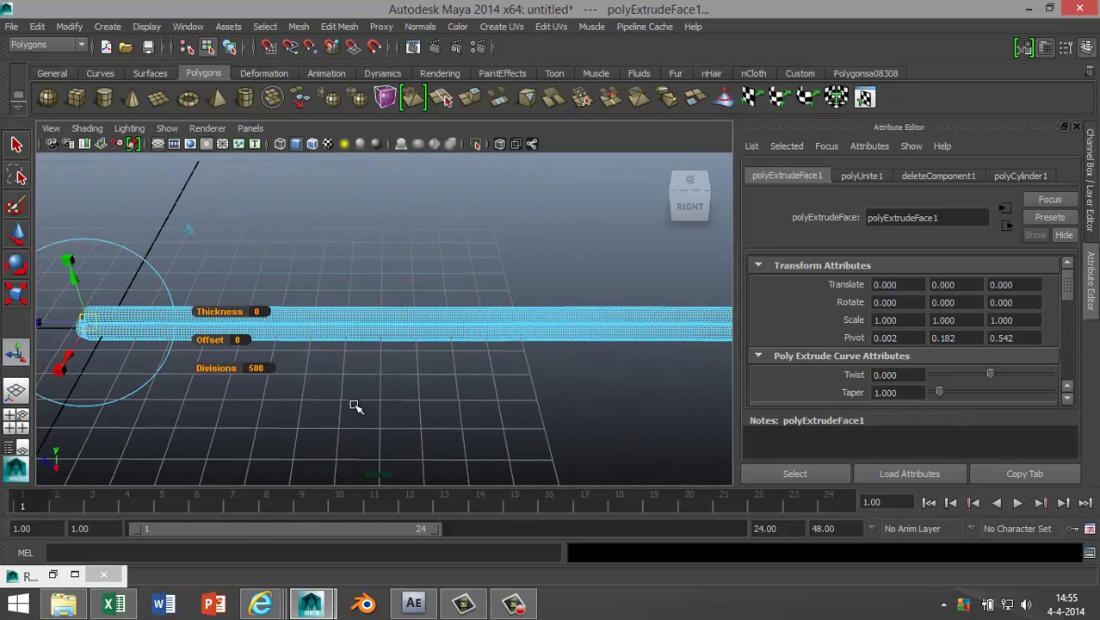
click(394, 274)
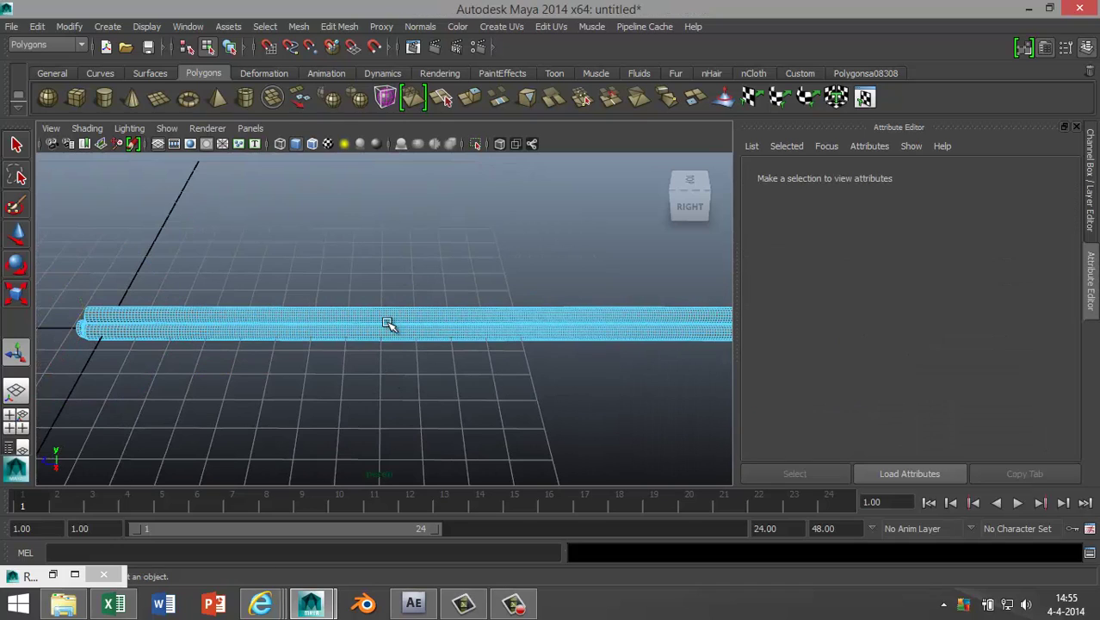
right_click(390, 319)
click(457, 215)
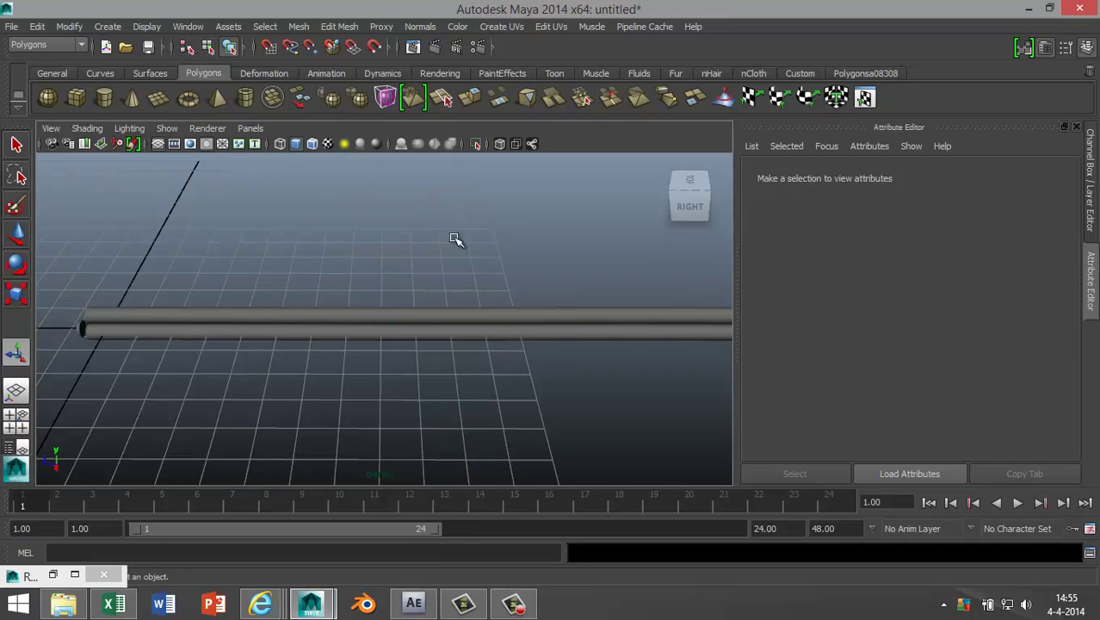
click(414, 317)
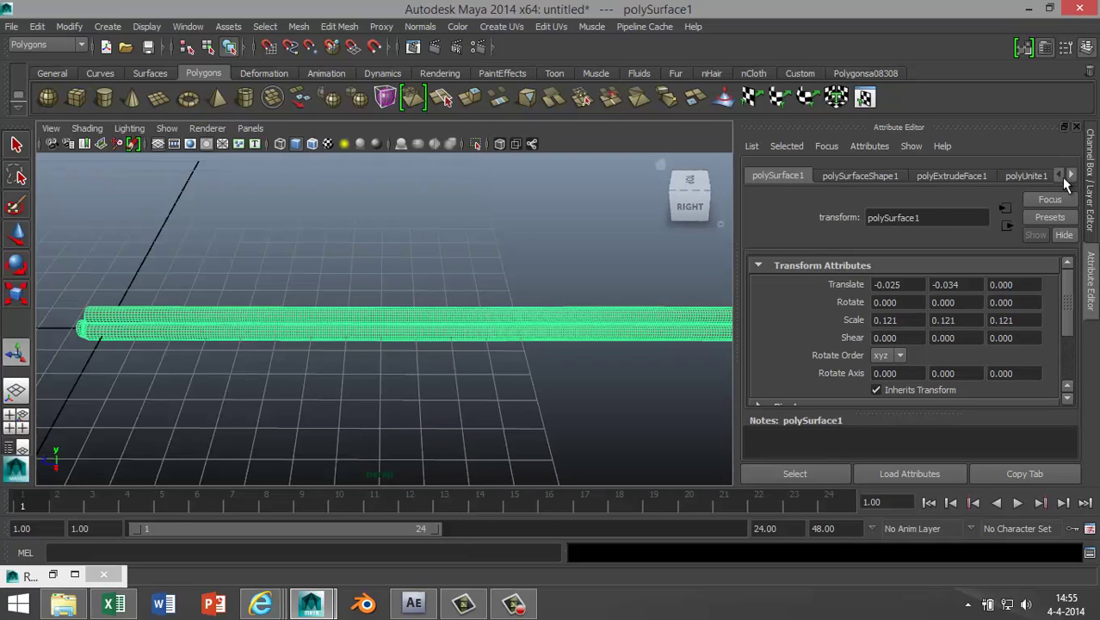
click(966, 177)
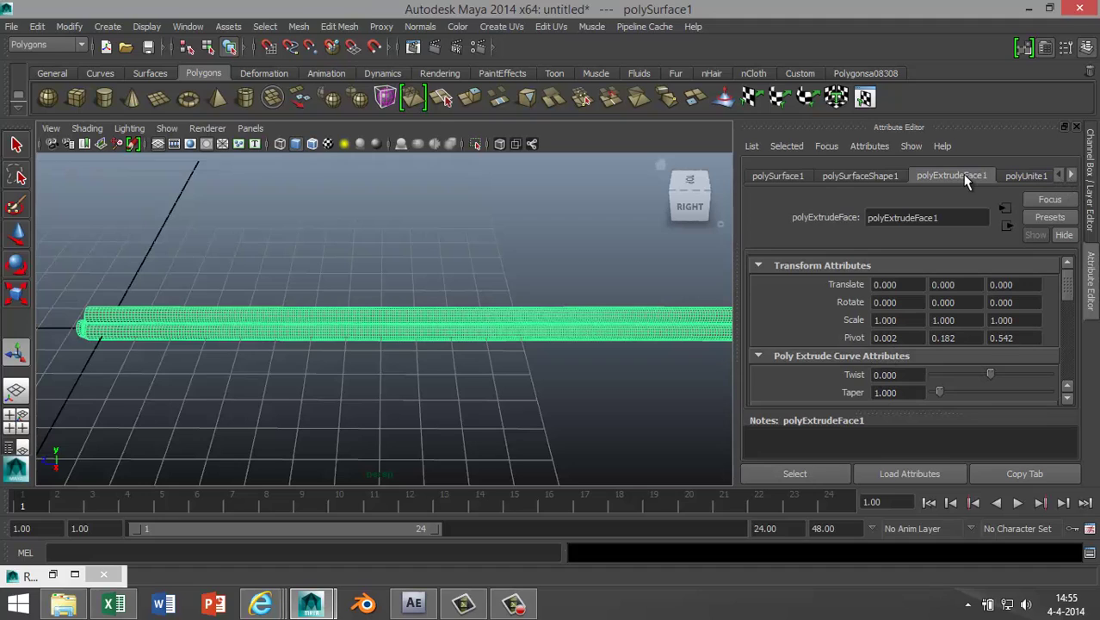
click(893, 374)
key(Return)
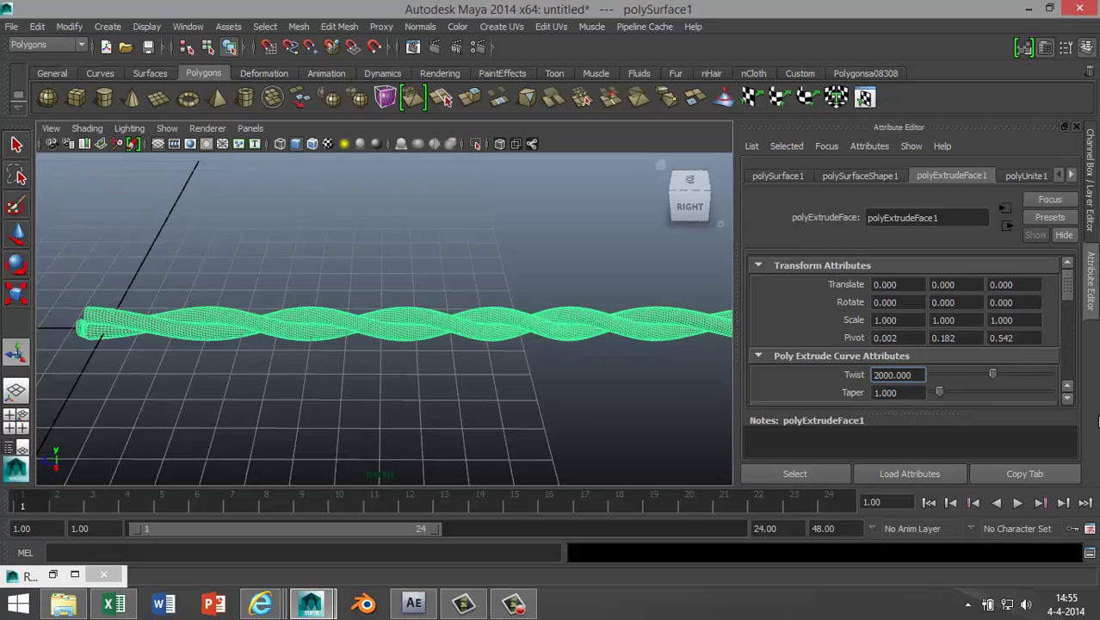
- Raise the extrusion's Twist to 3000
scroll(632, 397, down, 8)
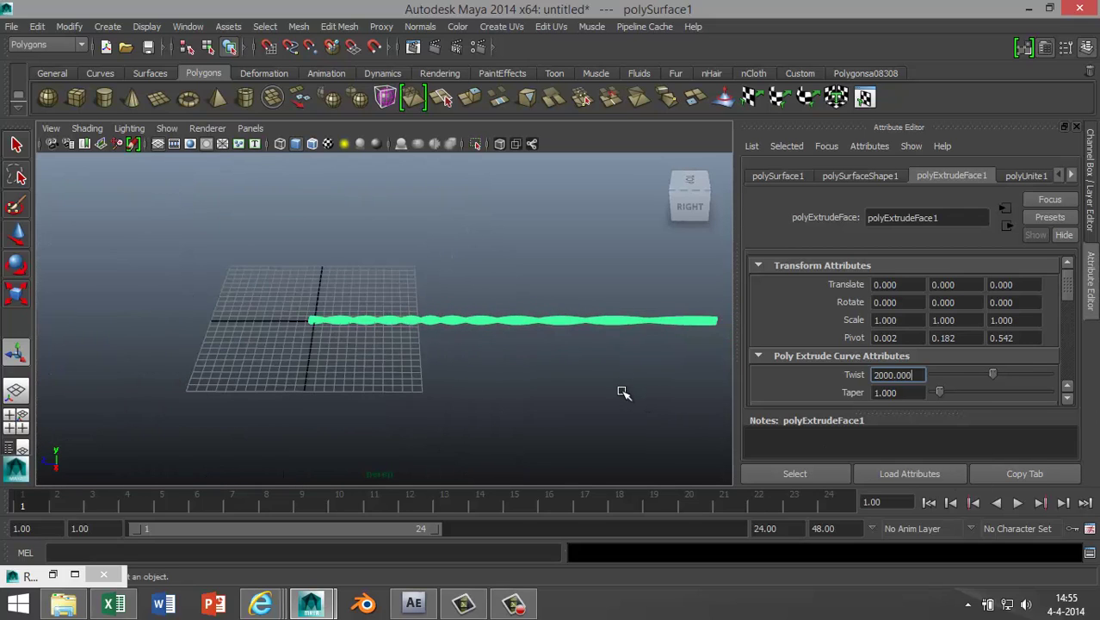
scroll(624, 393, up, 5)
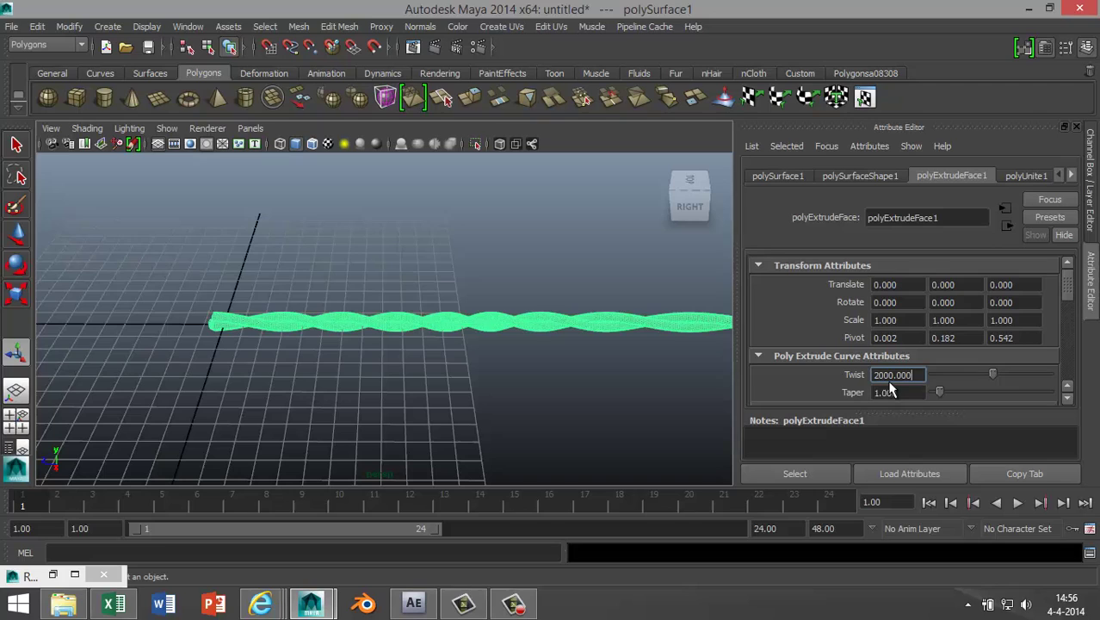
drag(918, 375, 859, 374)
text(3000)
key(Return)
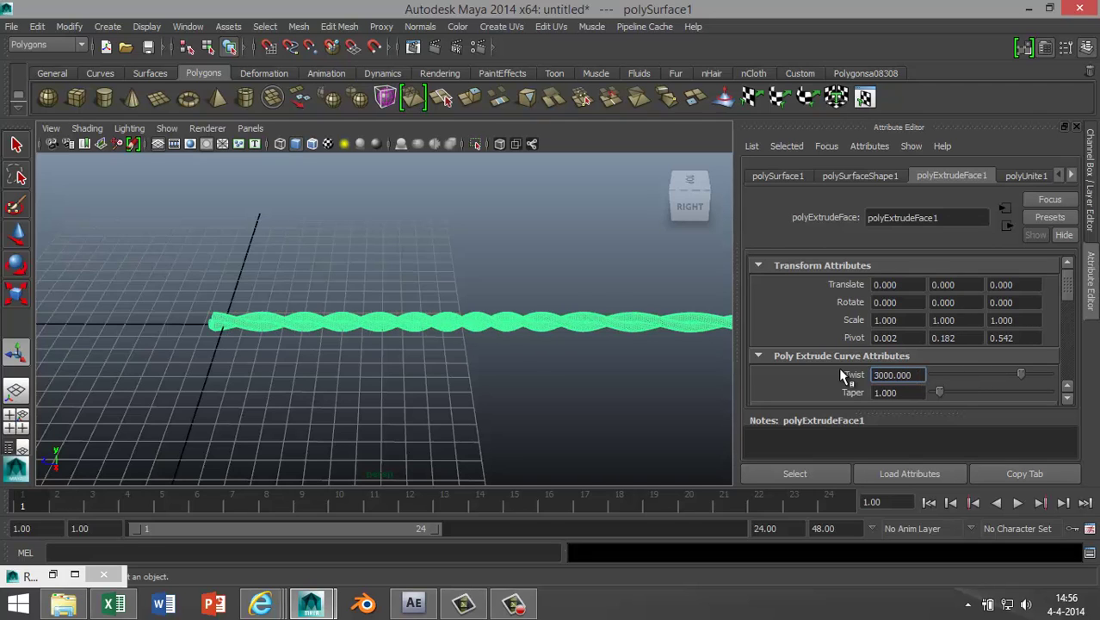
scroll(424, 334, down, 3)
scroll(424, 334, down, 3)
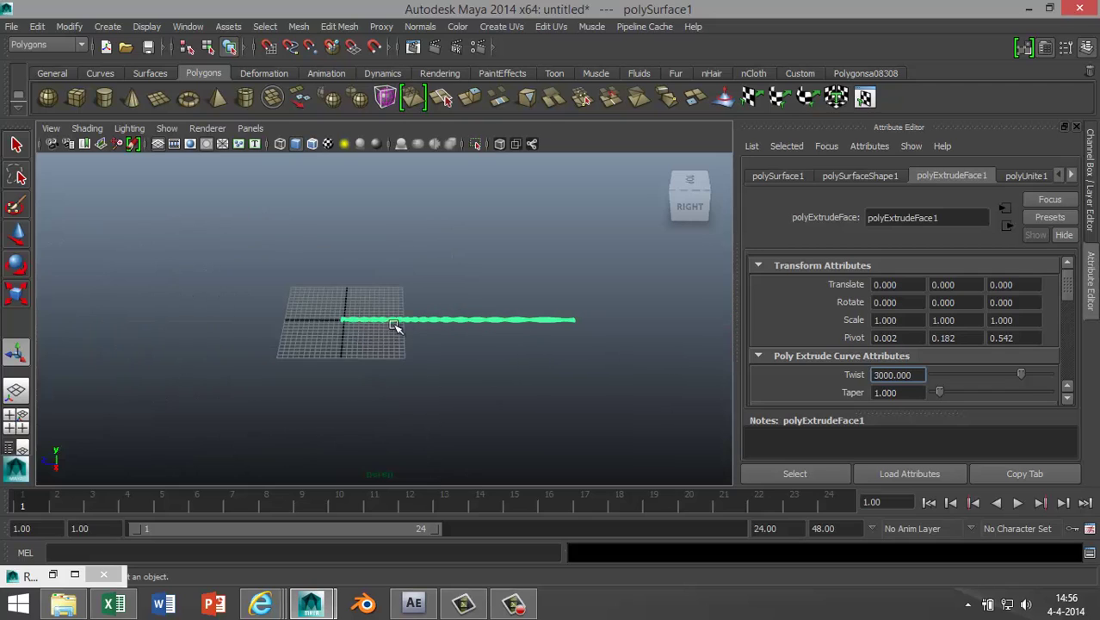
drag(289, 278, 614, 366)
- Scale curve1 along Z to lengthen the braided wire, then orbit and pan to inspect it
key(r)
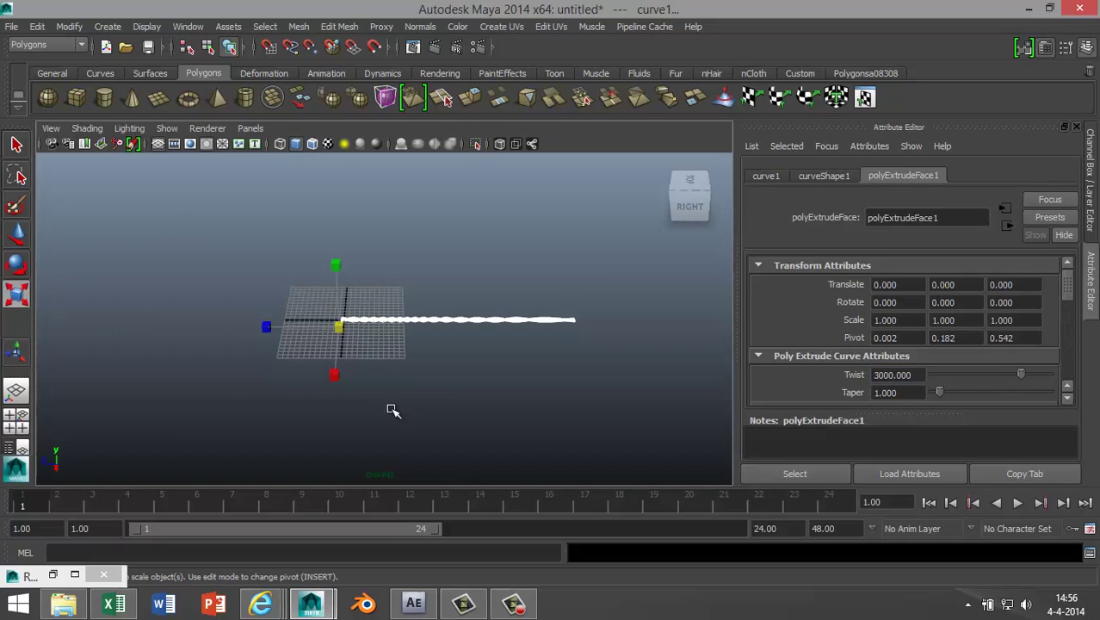
drag(270, 325, 242, 324)
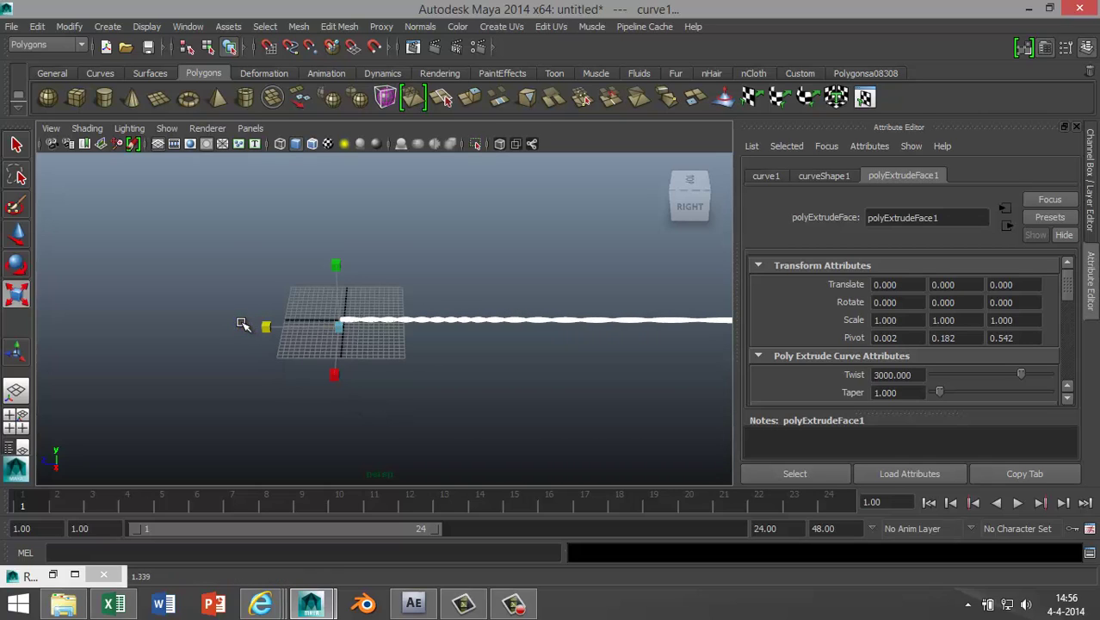
scroll(331, 376, up, 5)
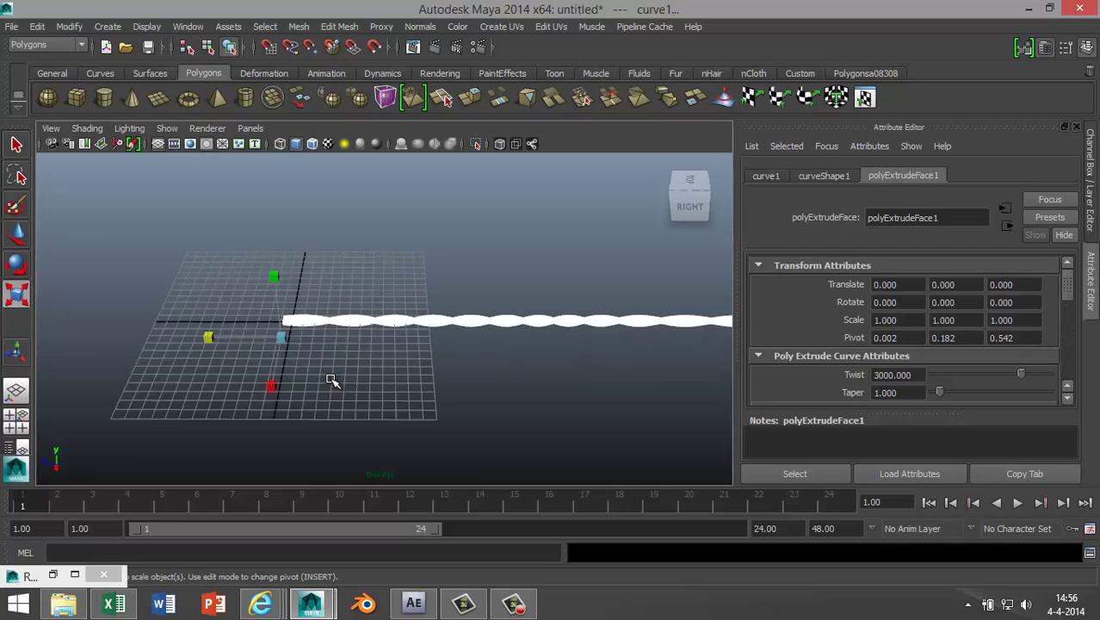
alt+drag(331, 380, 443, 399)
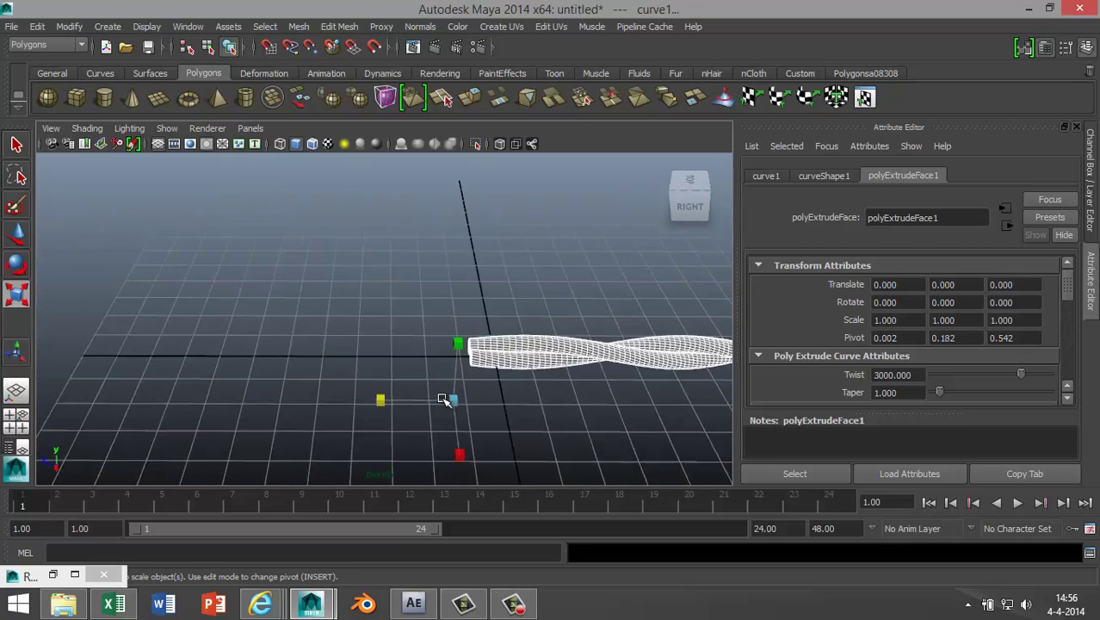
scroll(443, 399, up, 3)
alt+drag(491, 425, 527, 390)
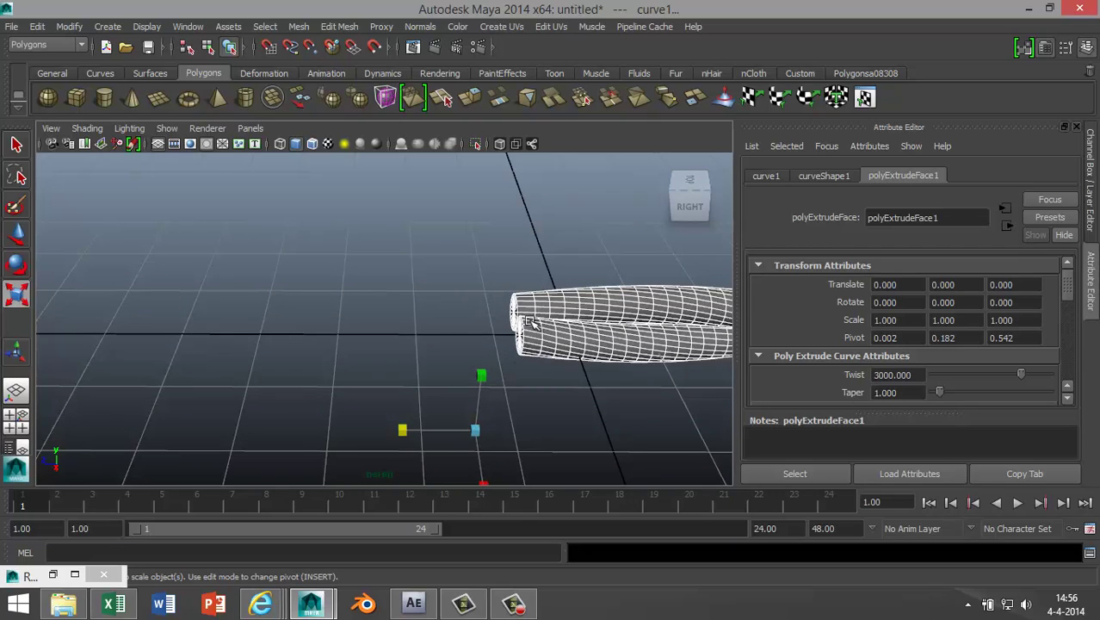
alt+middle_drag(579, 394, 228, 385)
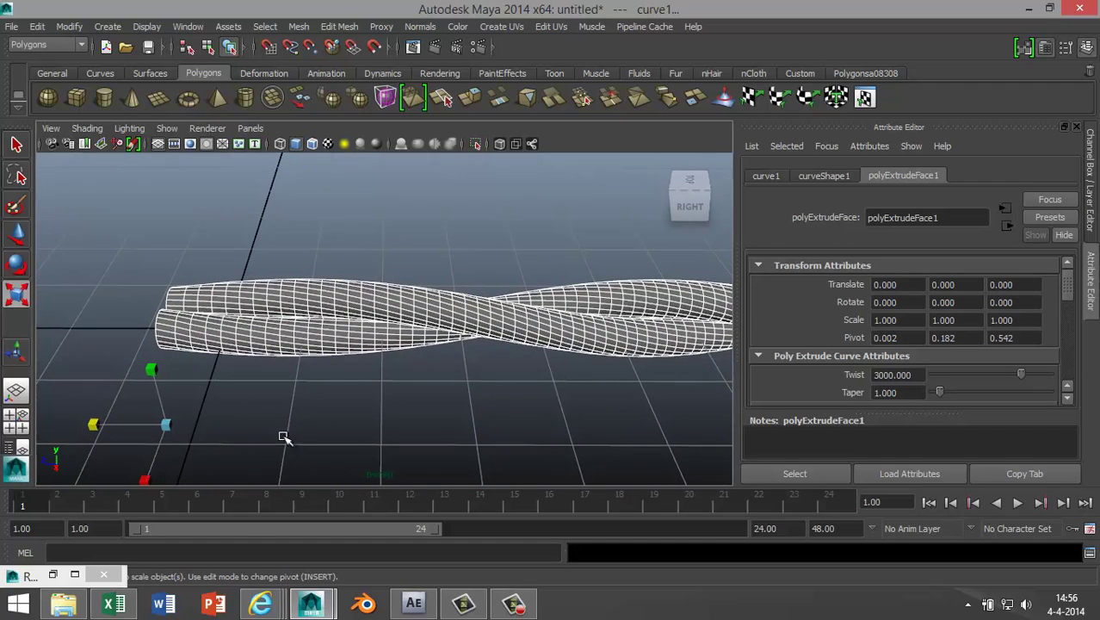
scroll(342, 395, down, 5)
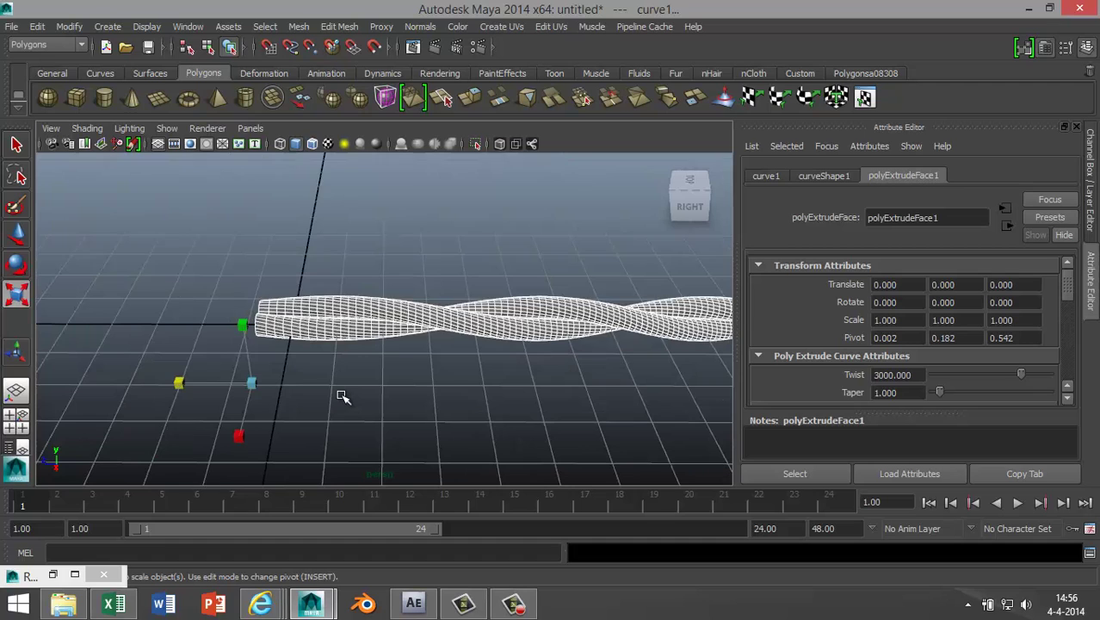
scroll(454, 398, down, 2)
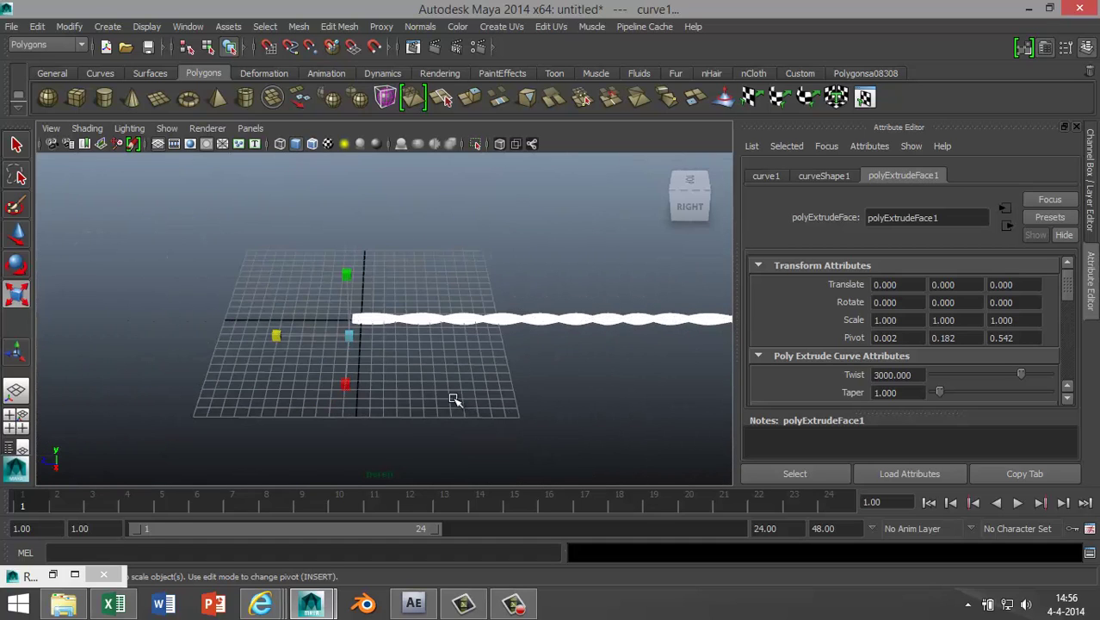
scroll(423, 388, up, 2)
alt+middle_drag(592, 406, 439, 386)
mouse_move(439, 386)
alt+mouse_down()
mouse_move(422, 369)
mouse_move(403, 378)
mouse_move(441, 376)
alt+mouse_up()
key(r)
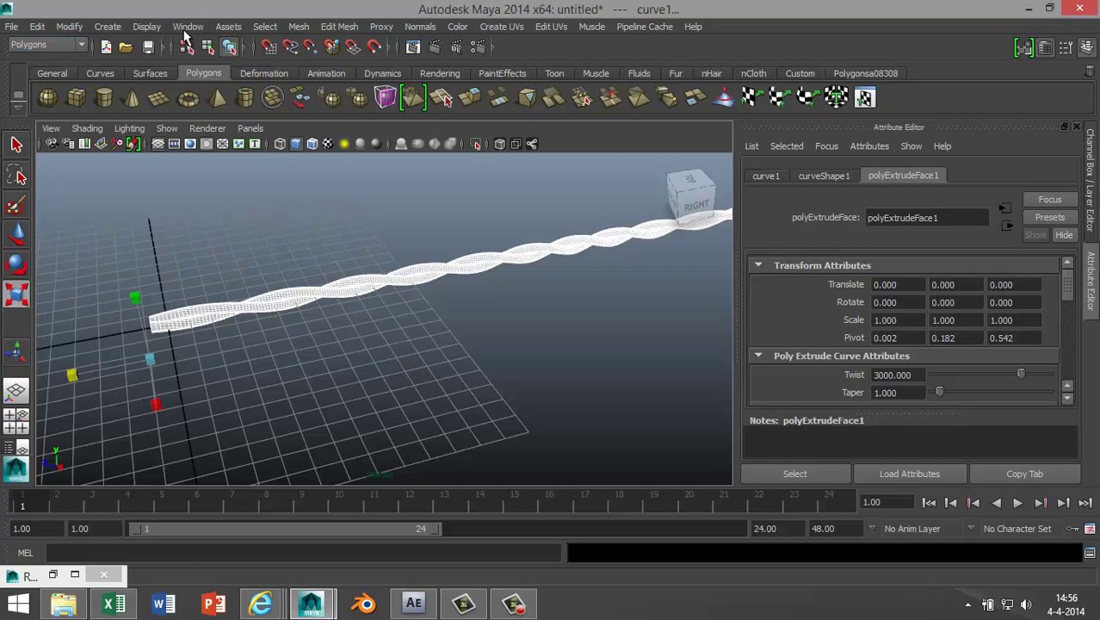
- Create a polygon helix from Polygon Primitives, dragging it out on the grid beside the rope
click(114, 30)
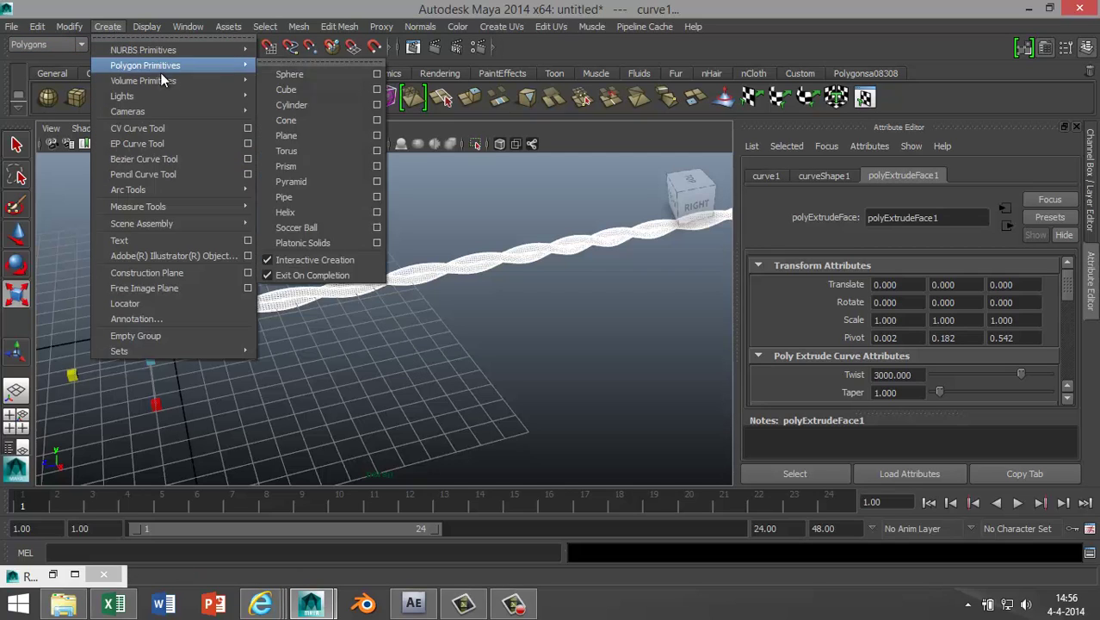
mouse_move(204, 69)
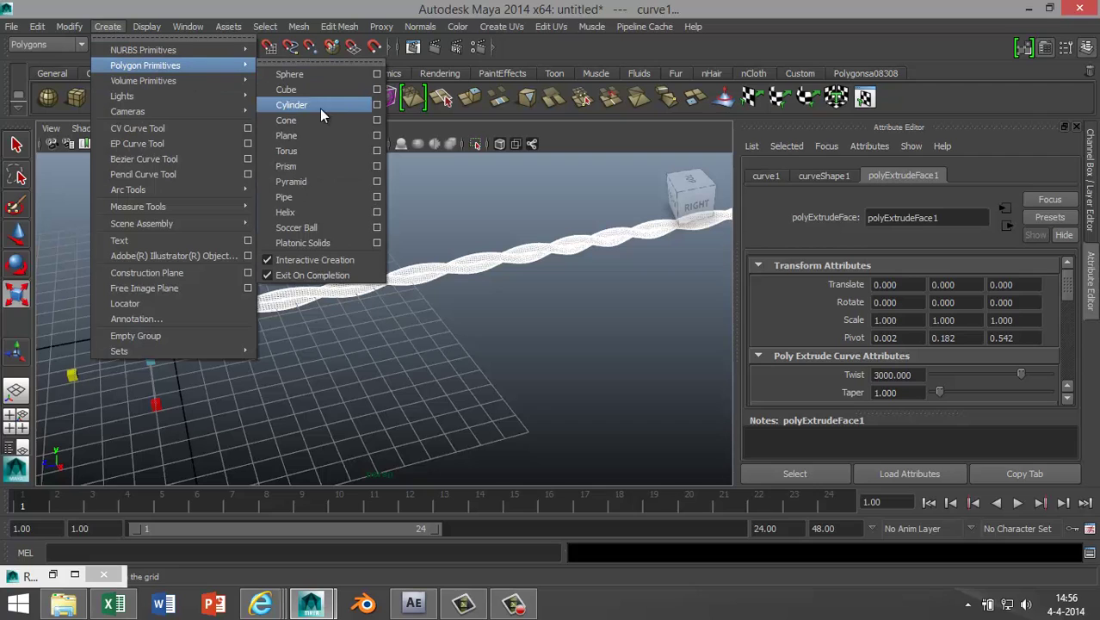
click(334, 214)
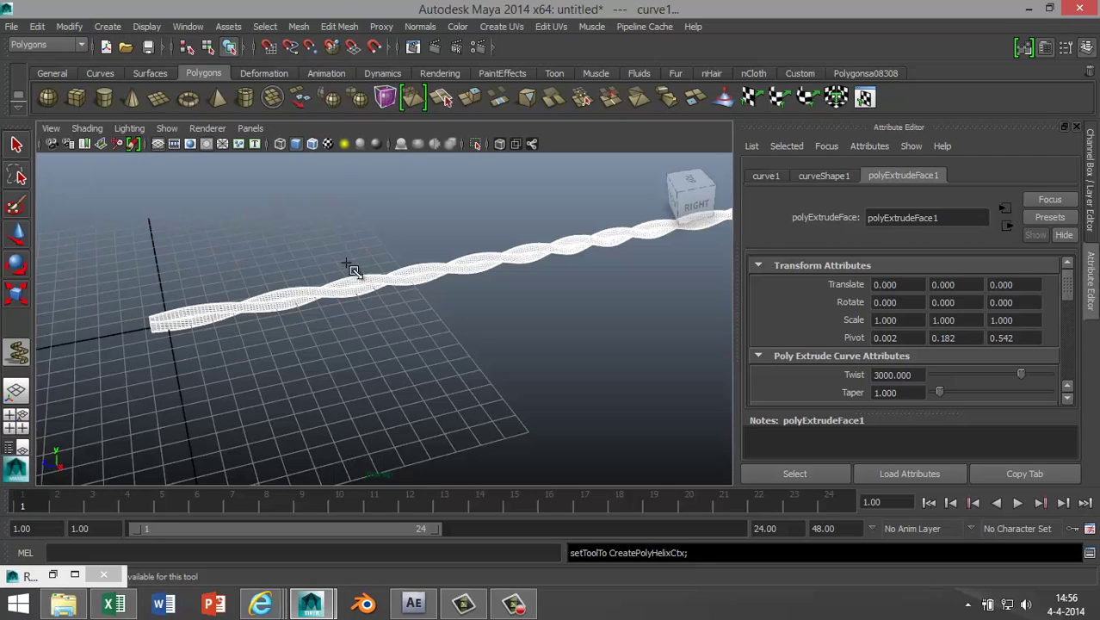
drag(328, 414, 338, 360)
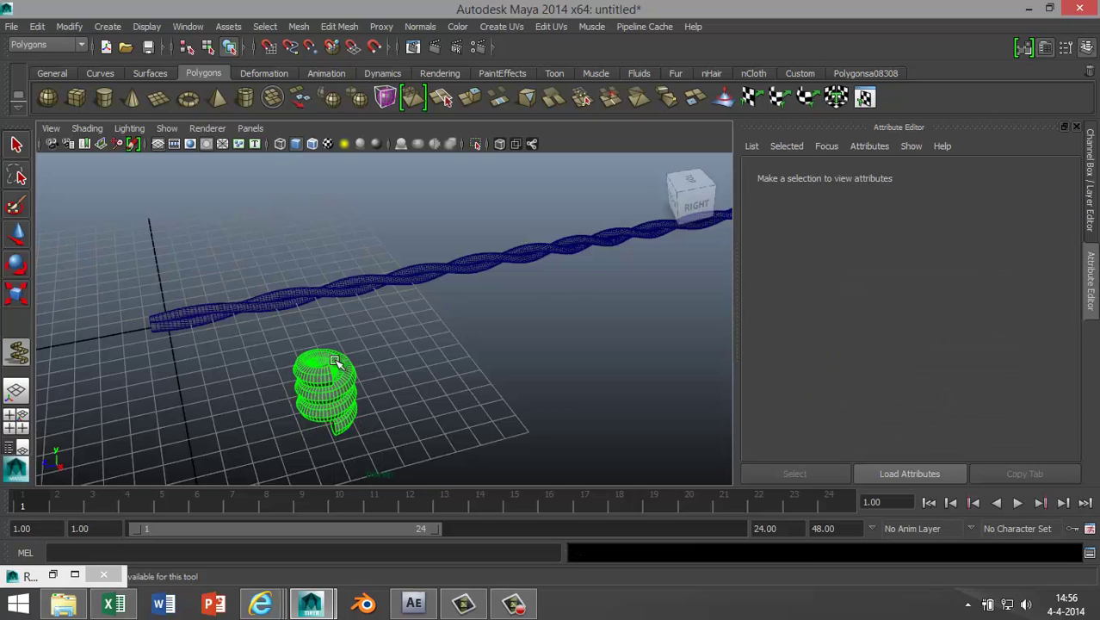
alt+drag(421, 407, 420, 381)
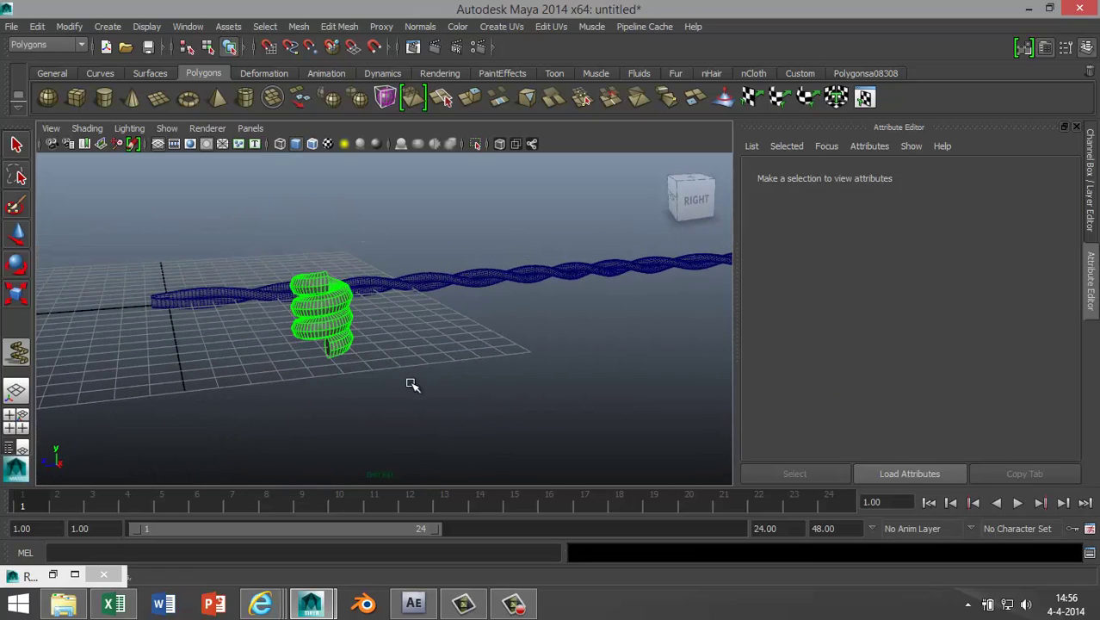
key(ctrl+a)
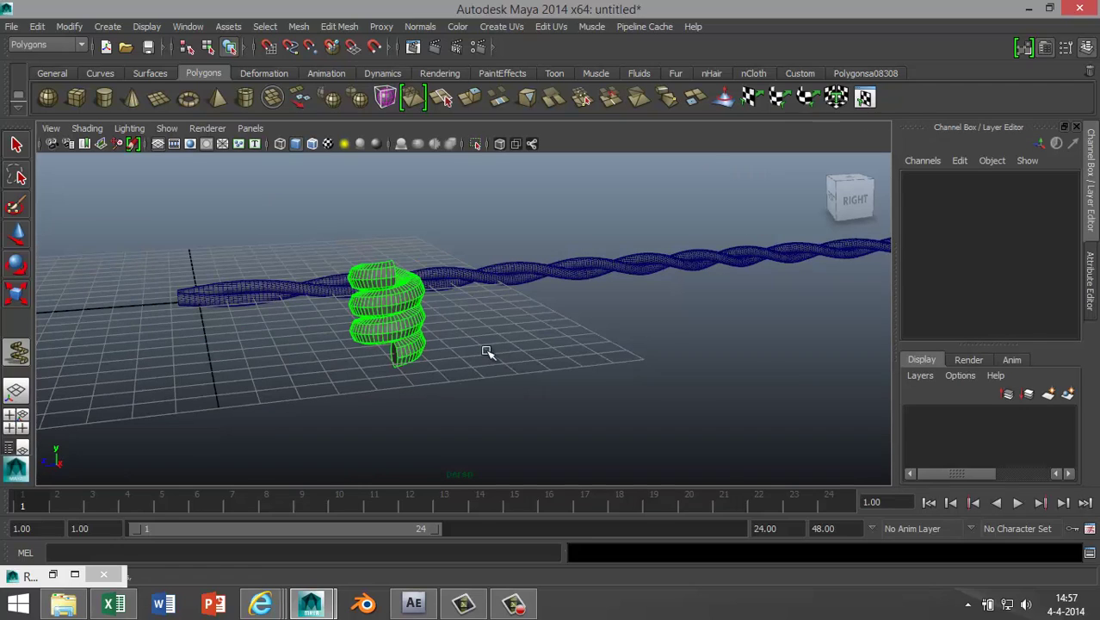
right_click(395, 320)
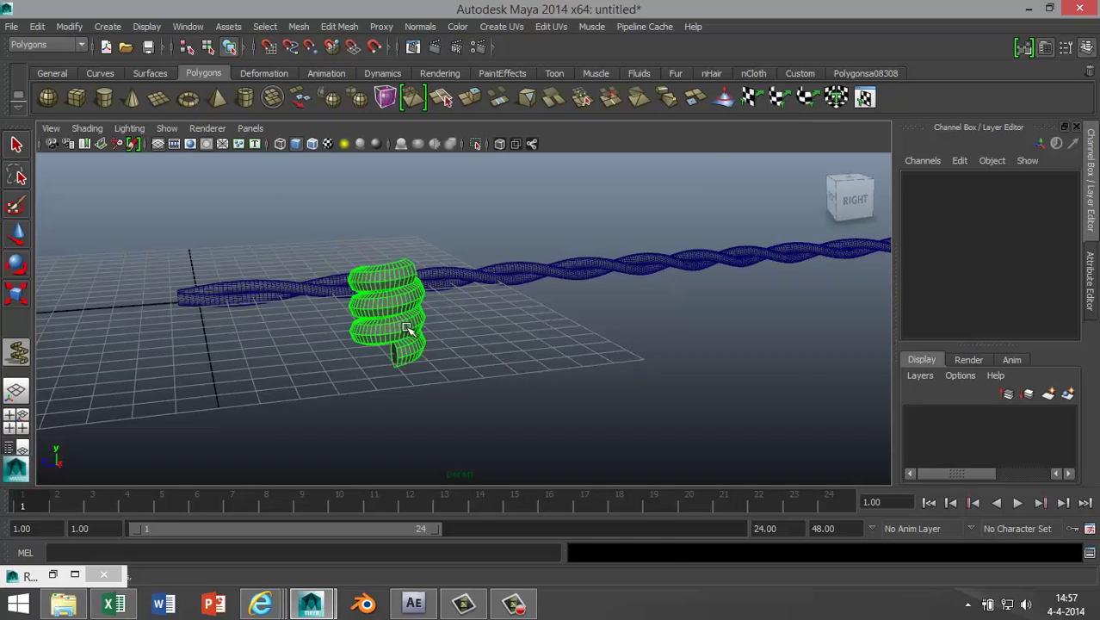
- Finish the helix and raise its polyHelix1 Coils to 6.014
click(407, 329)
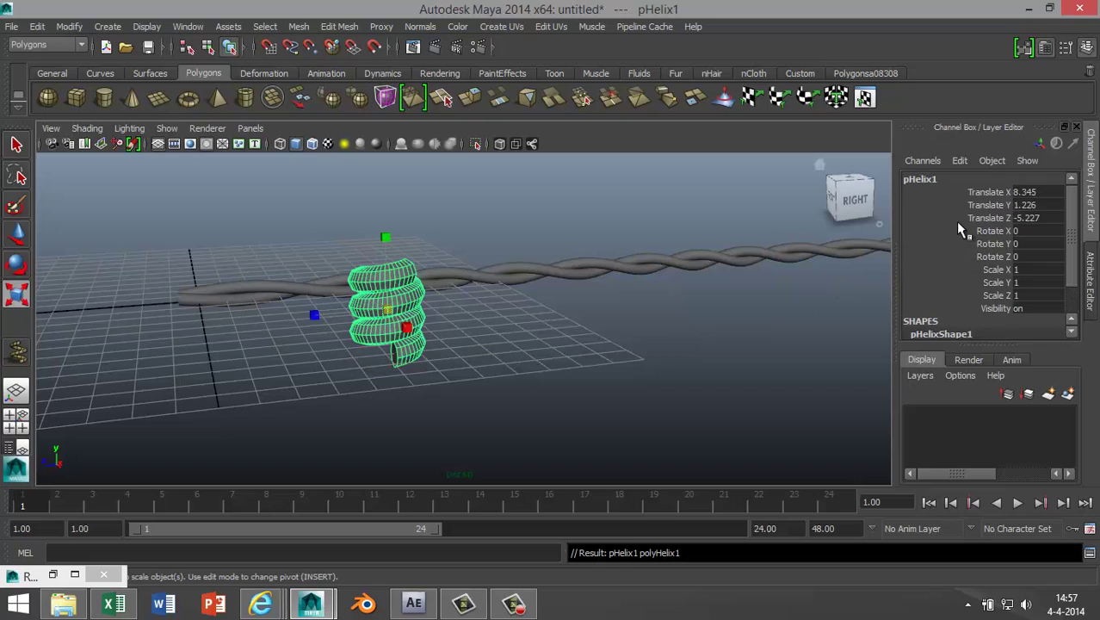
key(ctrl+a)
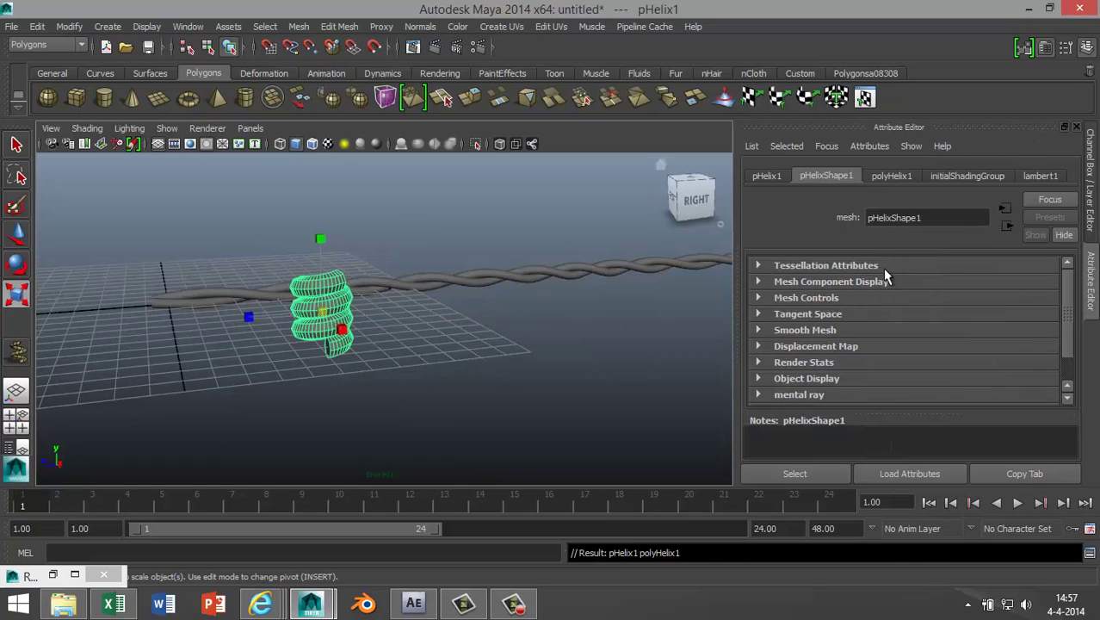
click(891, 176)
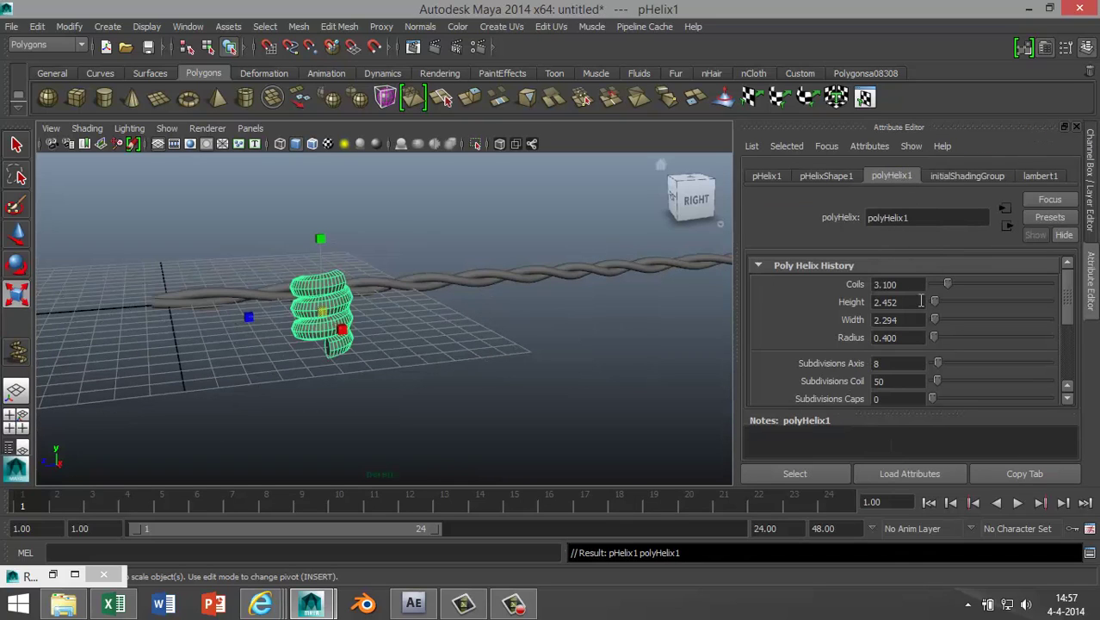
drag(946, 284, 966, 289)
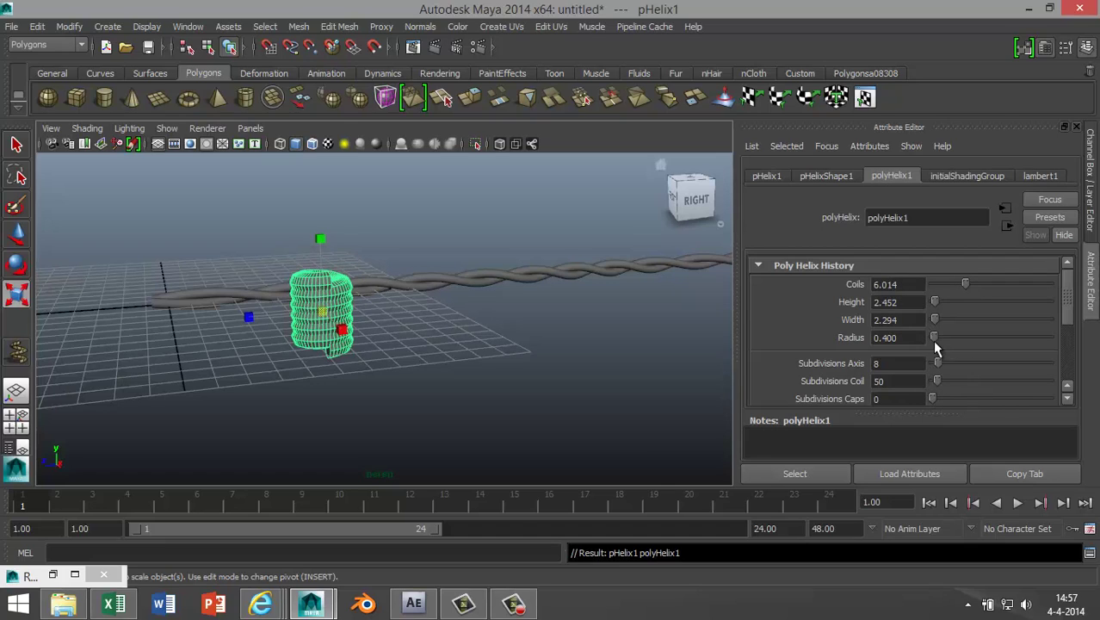
- Try helix radii of 0.2 and 0.3, settling on a Radius of 0.25
drag(933, 337, 932, 337)
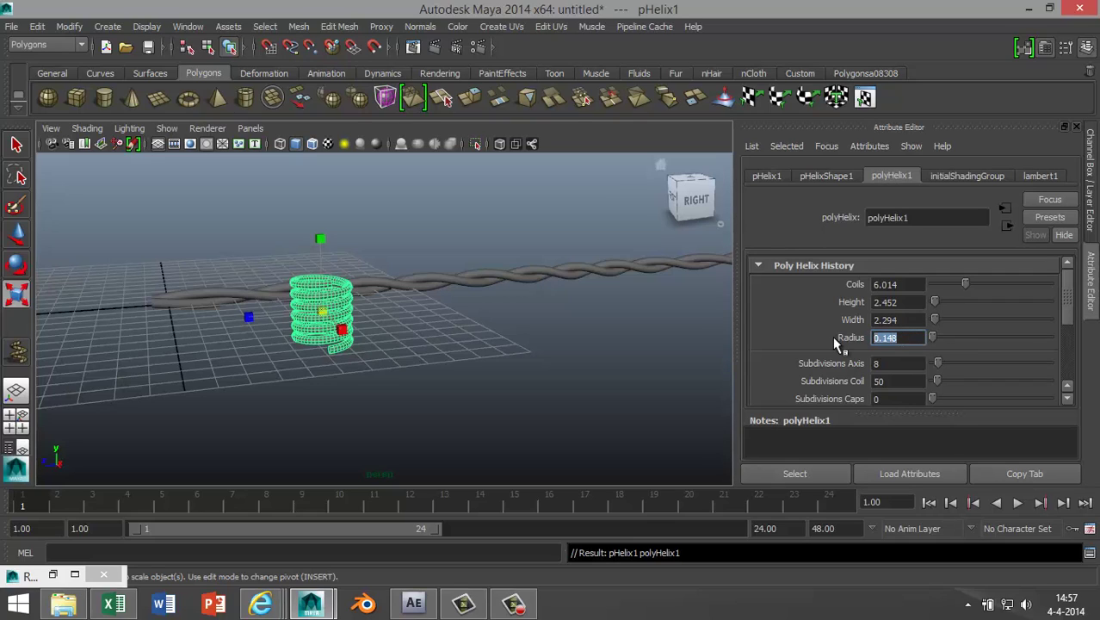
text(0.2)
key(Return)
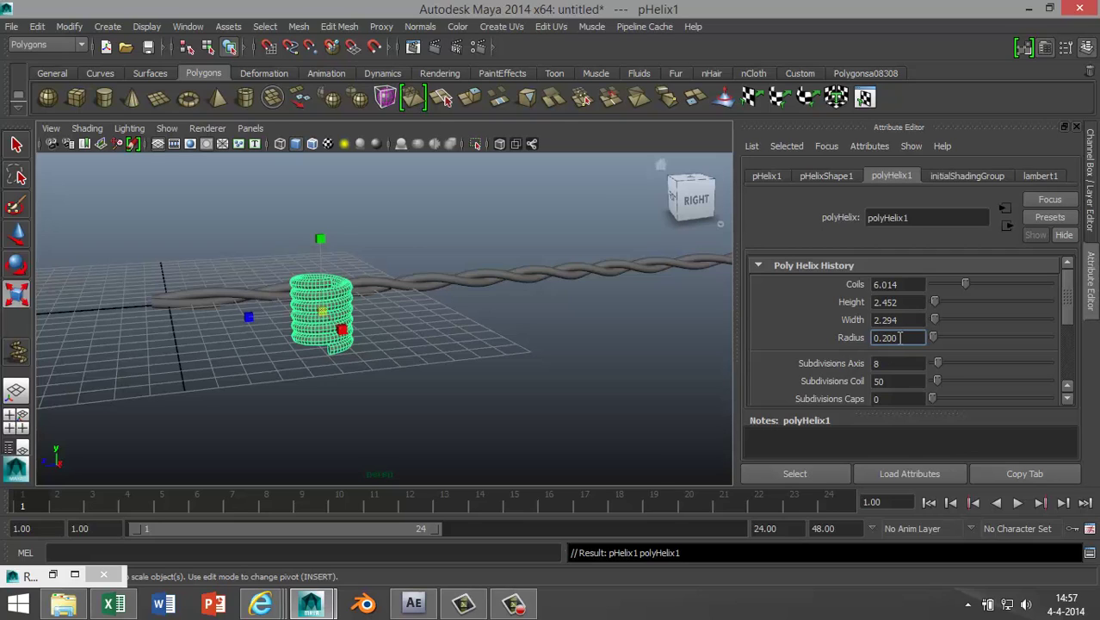
text(0.3)
key(Return)
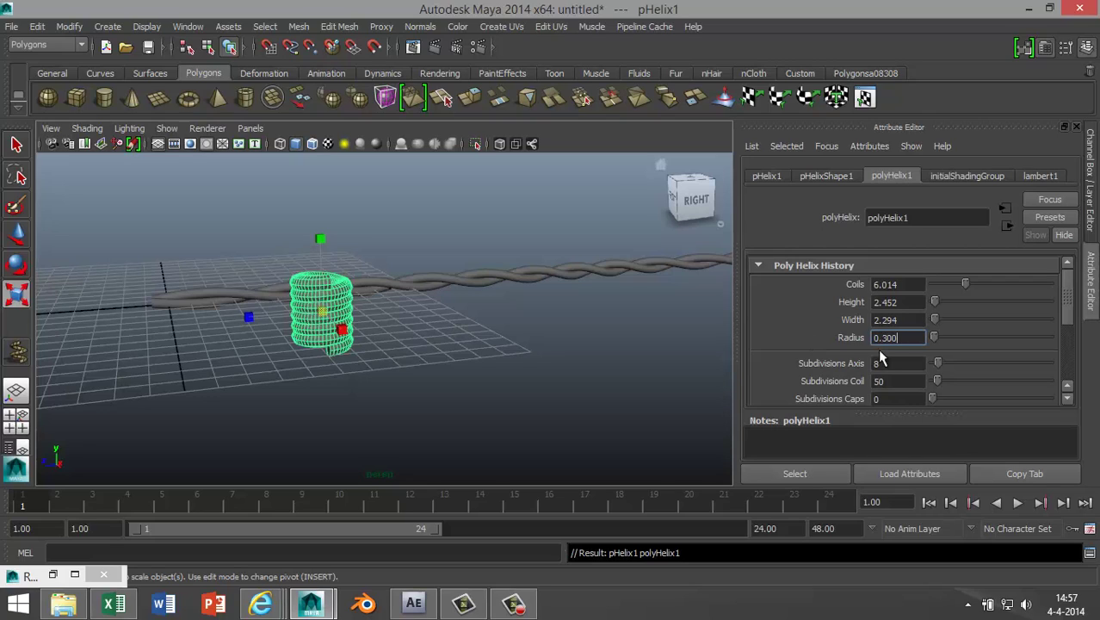
text(0.25)
key(Return)
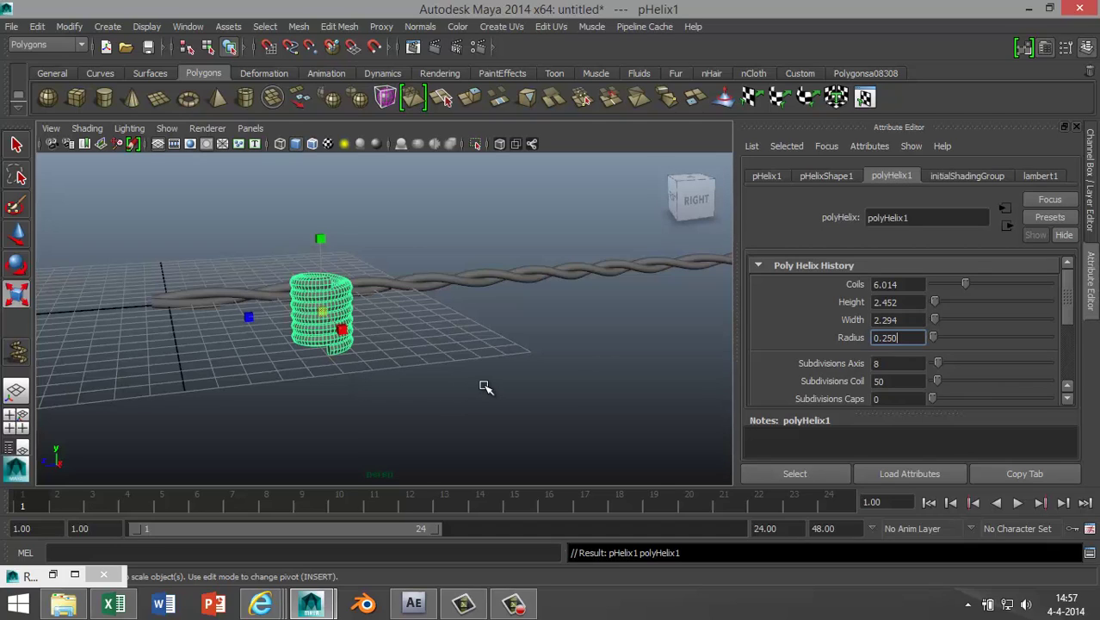
- Rotate the helix 90° on X so it lies on its side
click(561, 442)
click(300, 301)
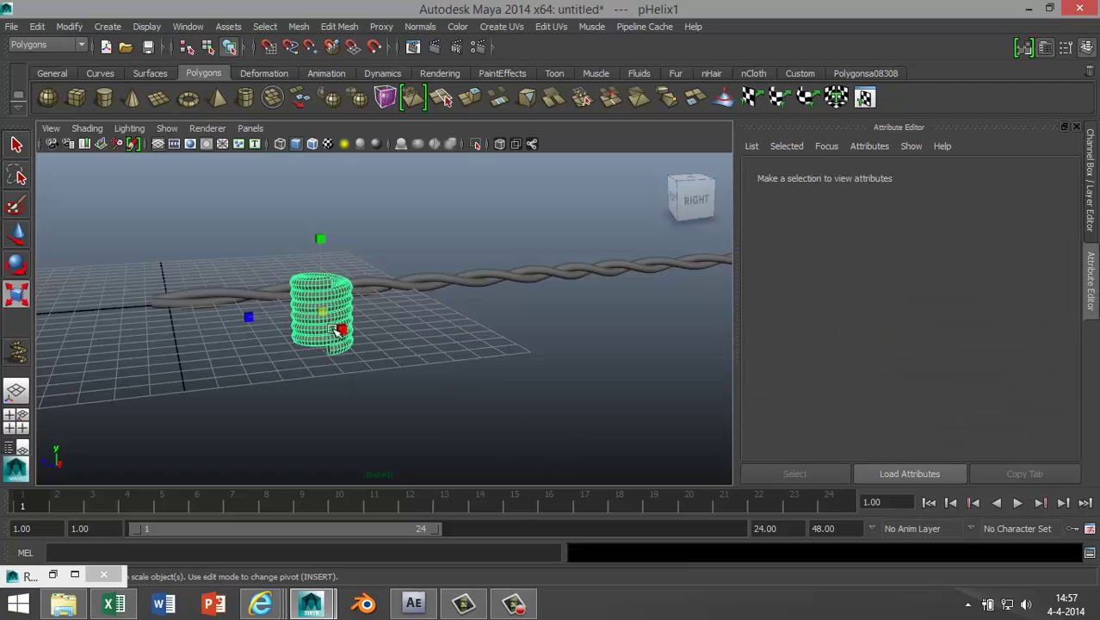
key(e)
drag(279, 252, 258, 364)
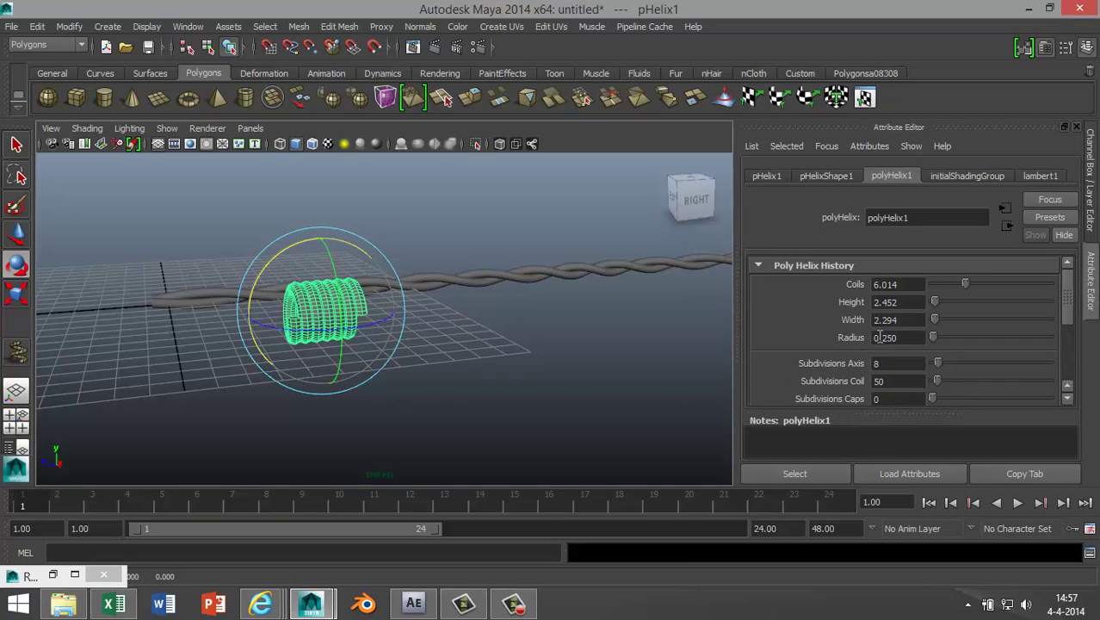
click(766, 176)
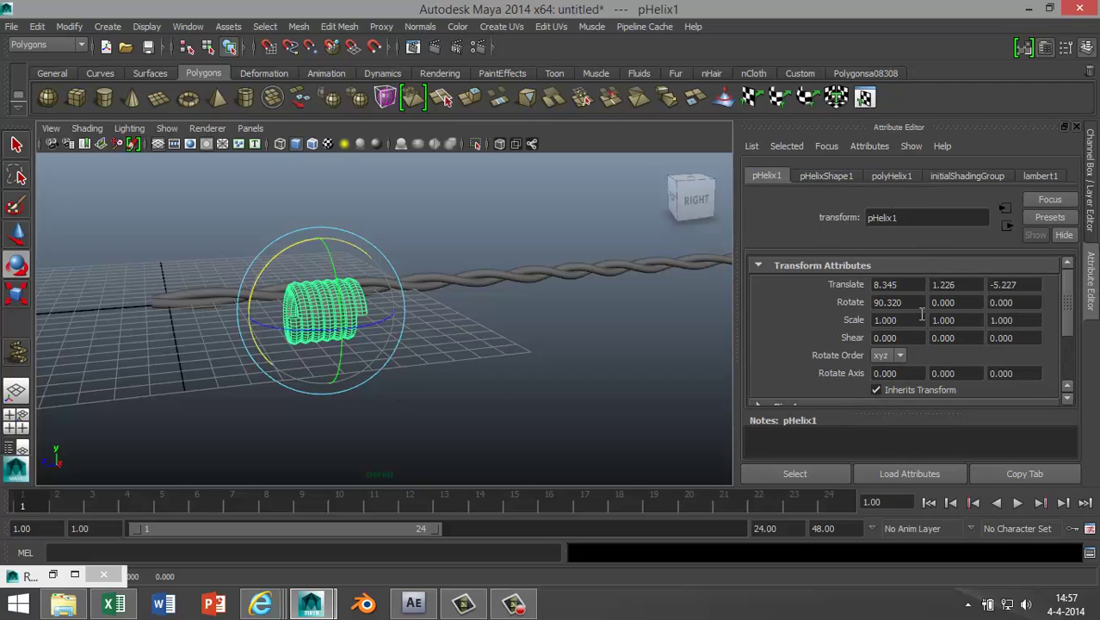
drag(914, 302, 834, 302)
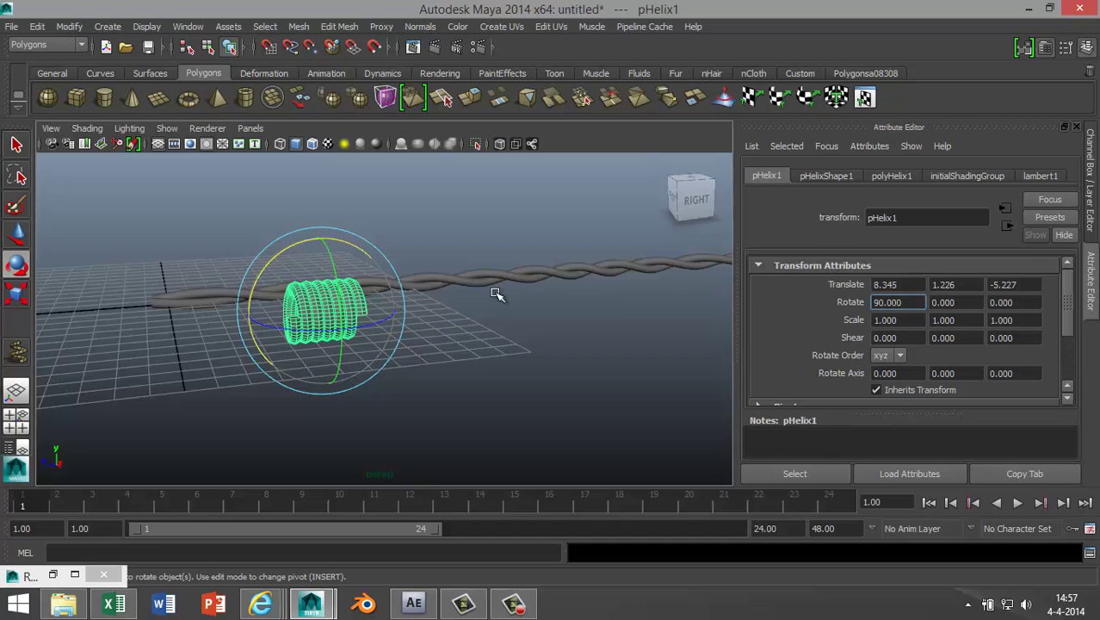
- Move the helix to translate 0.124, -0.187, -5.227 so the rope runs through it
click(444, 406)
alt+drag(444, 405, 528, 380)
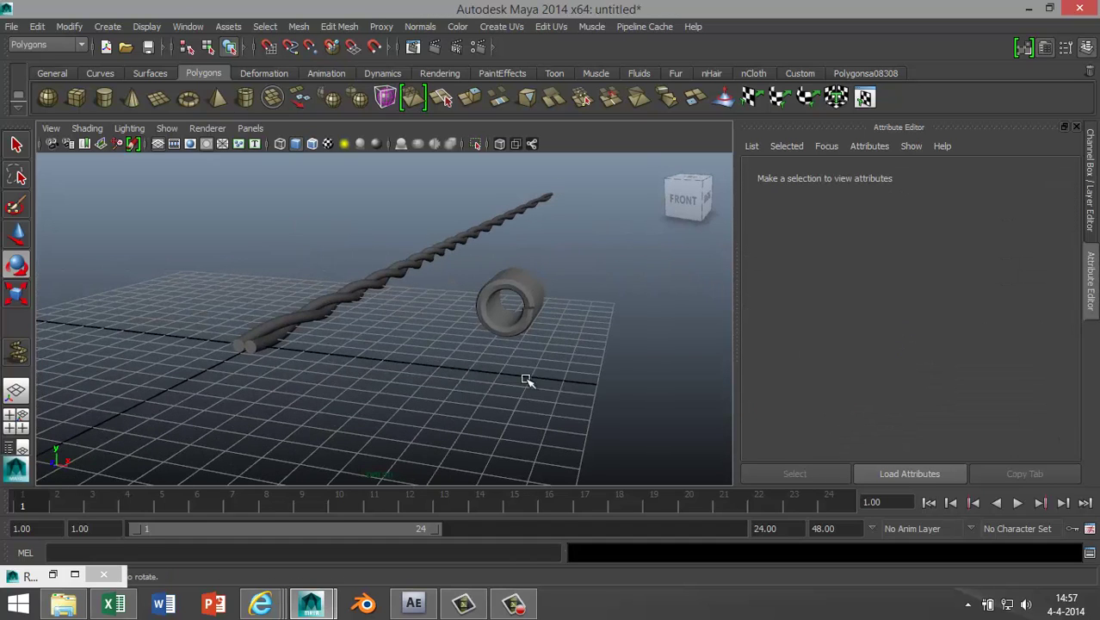
click(528, 322)
key(w)
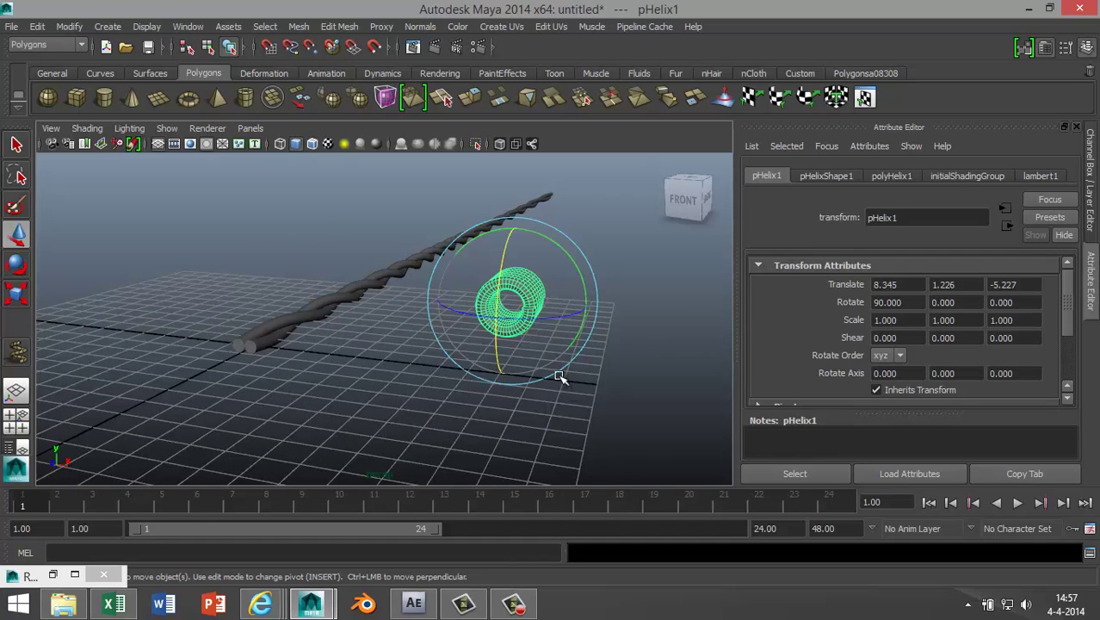
drag(563, 312, 363, 290)
alt+drag(375, 361, 364, 272)
drag(365, 227, 365, 264)
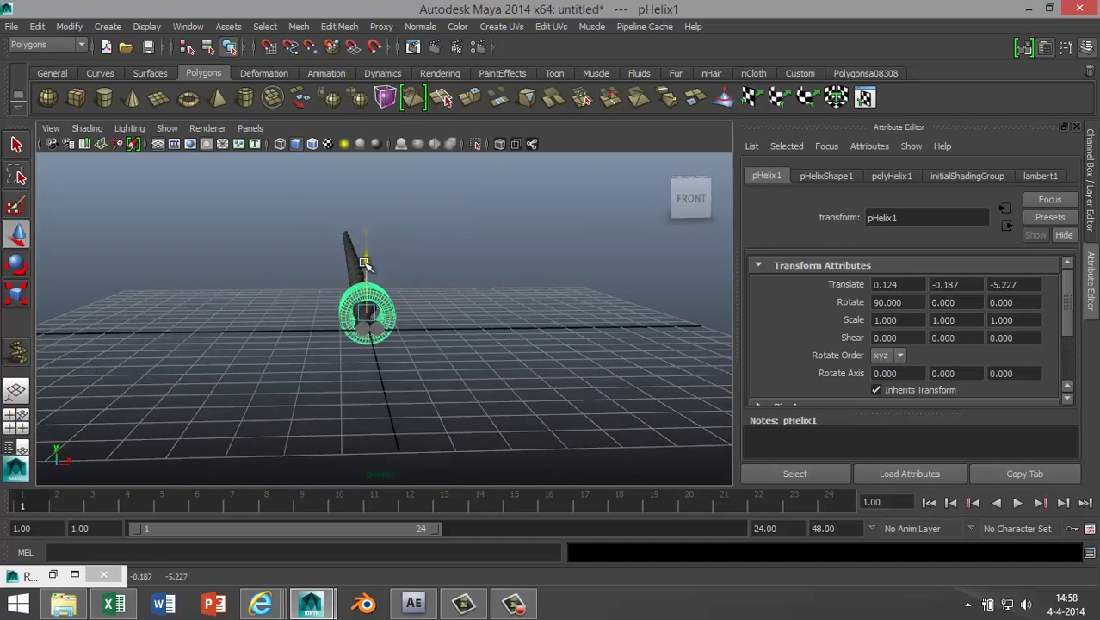
- In the enlarged front view, centre the helix on the rope and scale it down
click(18, 419)
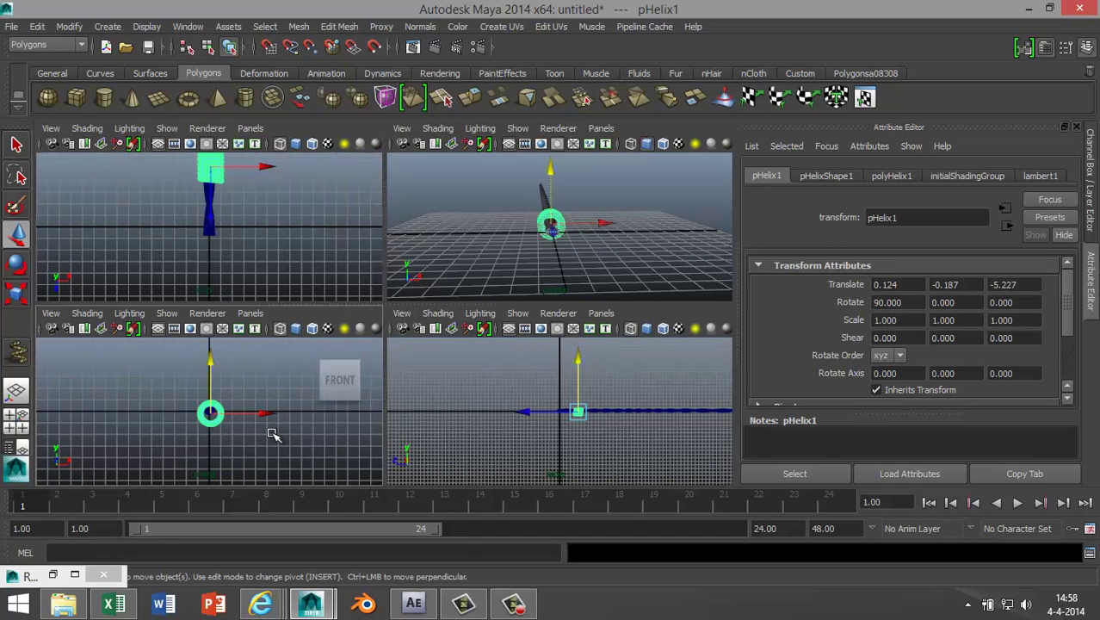
key(space)
scroll(422, 401, up, 5)
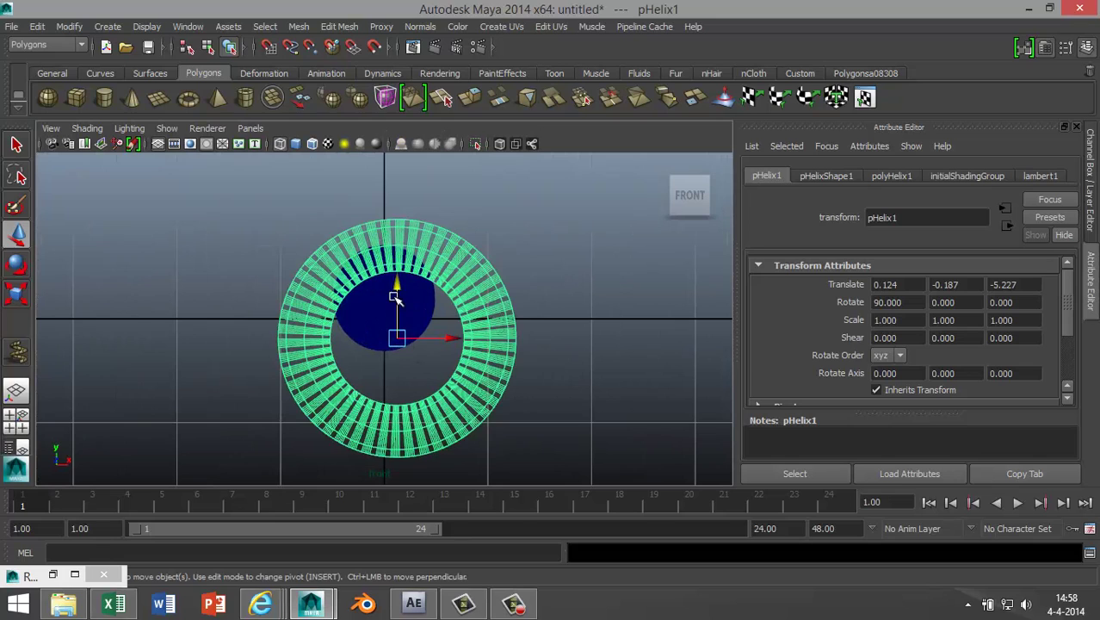
drag(394, 297, 392, 260)
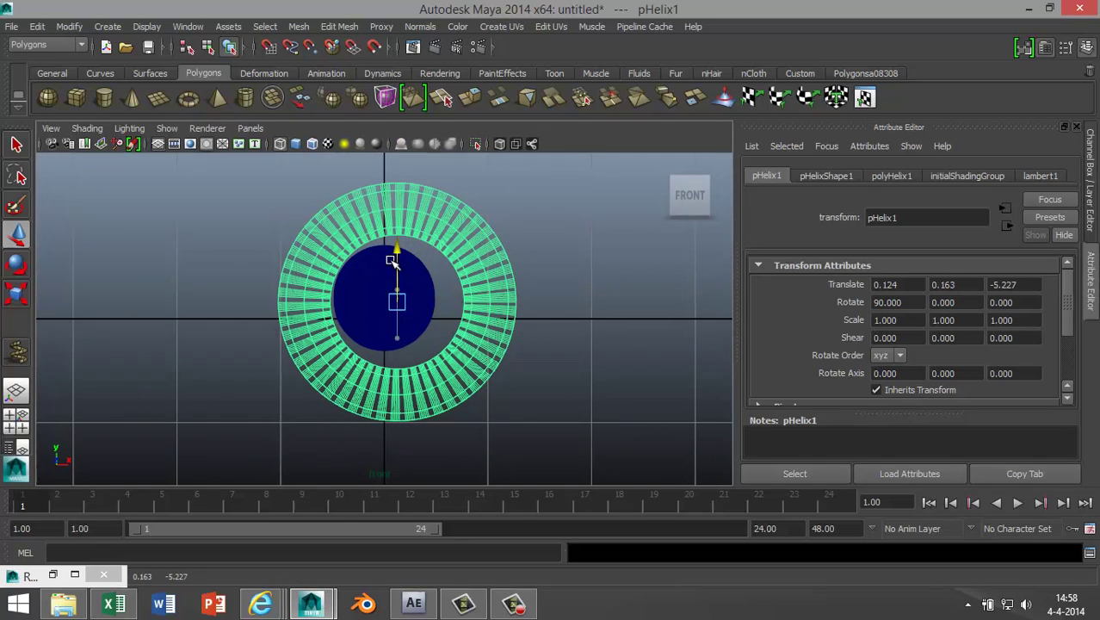
drag(447, 301, 434, 302)
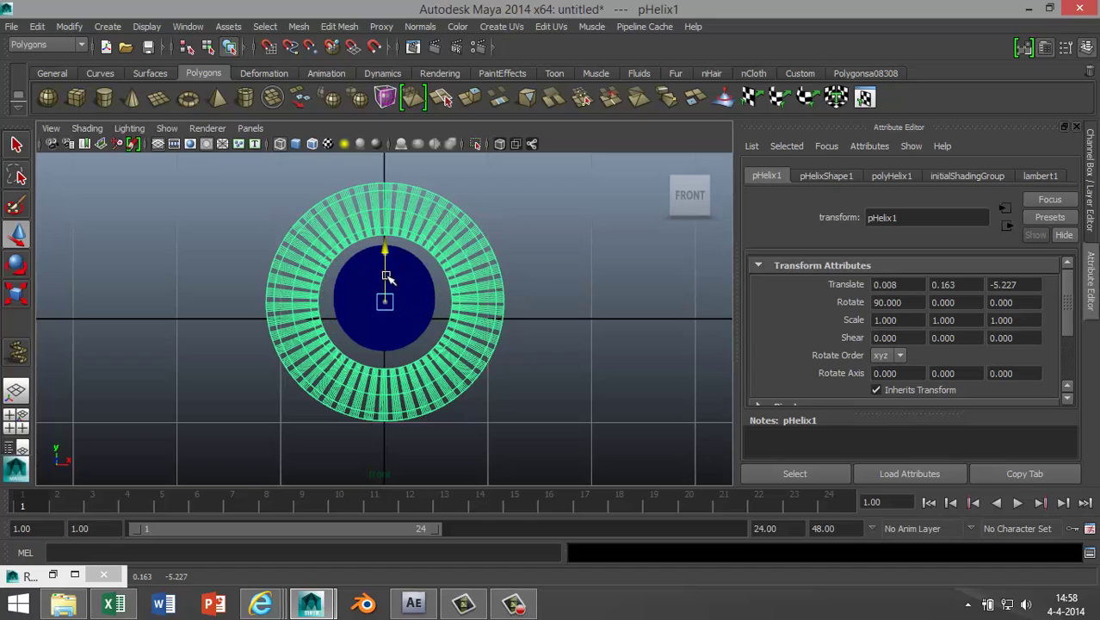
drag(387, 277, 386, 275)
key(r)
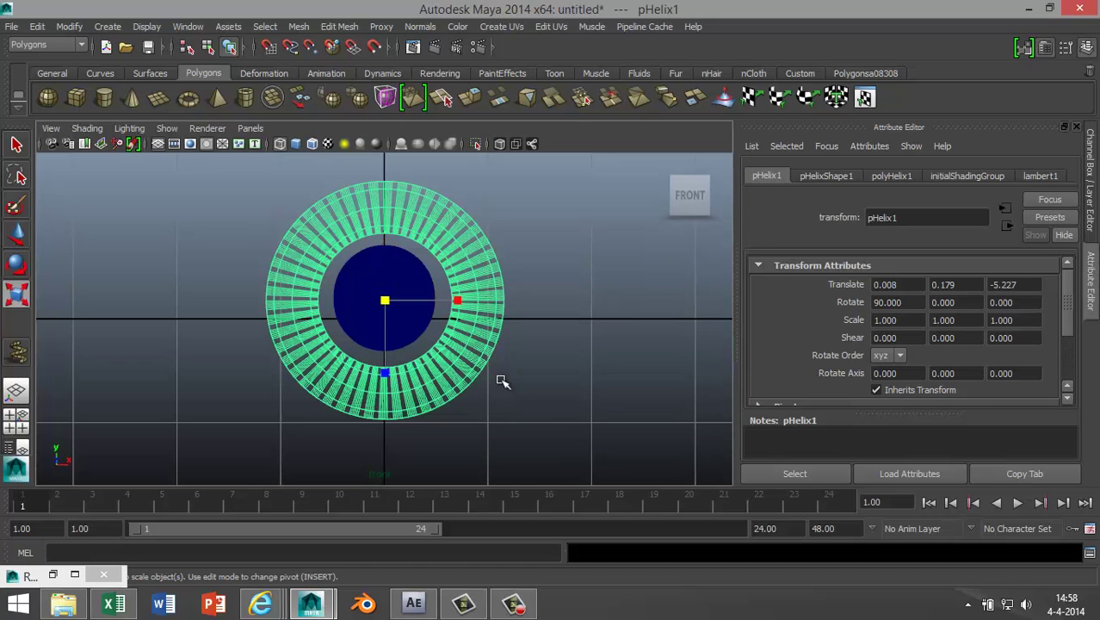
drag(385, 301, 327, 307)
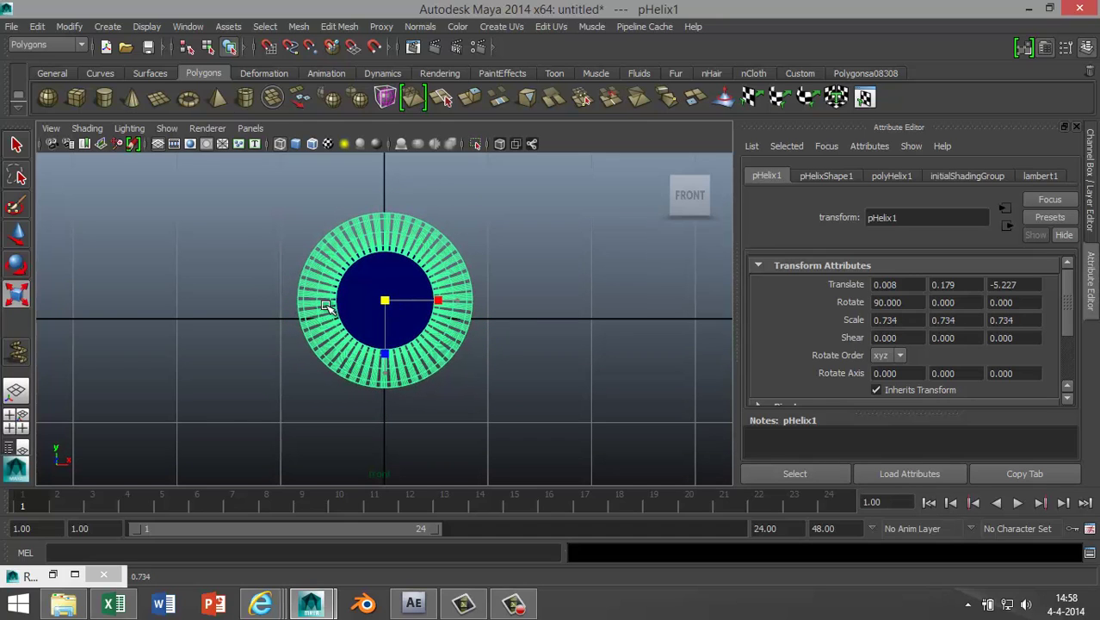
- In the perspective view, shrink the helix further to about 0.577, 0.481, 0.577
click(16, 421)
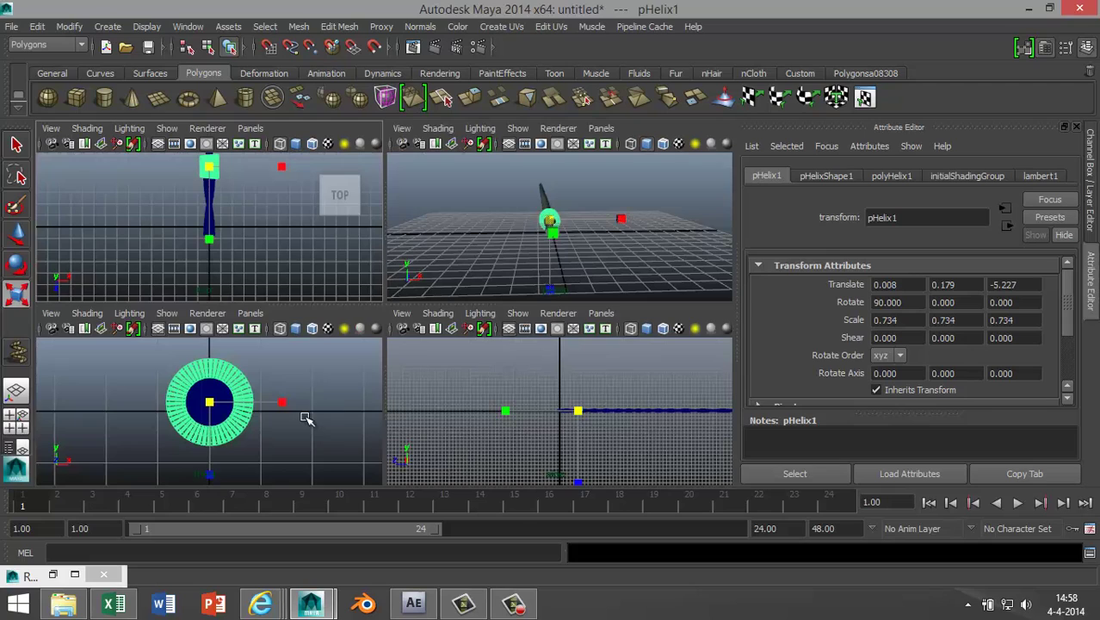
key(space)
scroll(425, 356, up, 5)
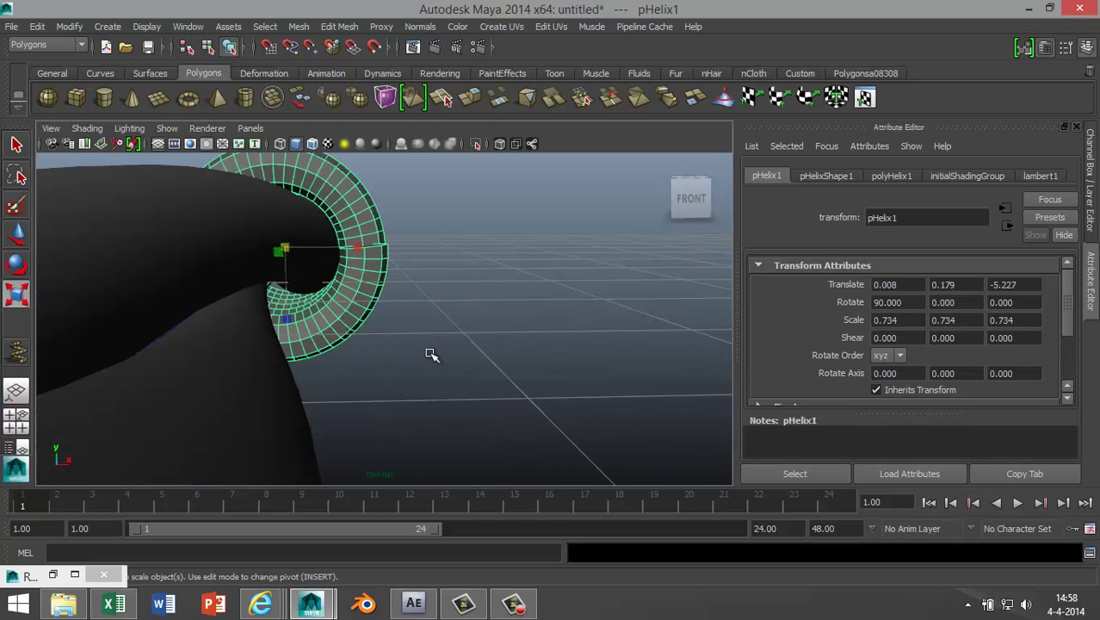
alt+drag(515, 294, 379, 366)
scroll(472, 312, down, 3)
scroll(381, 364, up, 3)
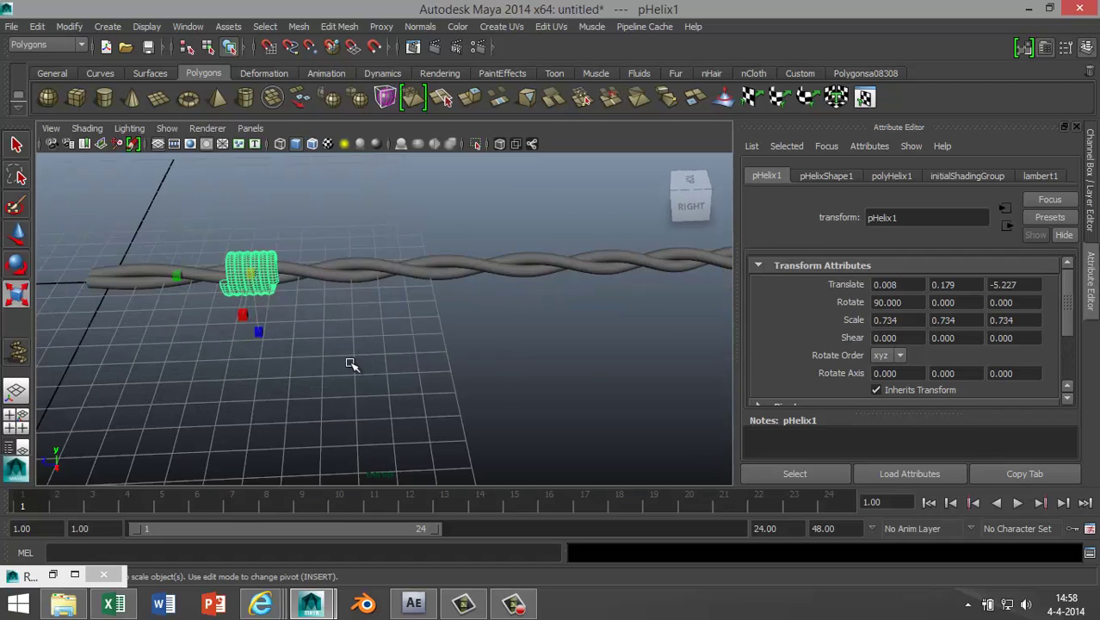
alt+middle_drag(351, 364, 484, 401)
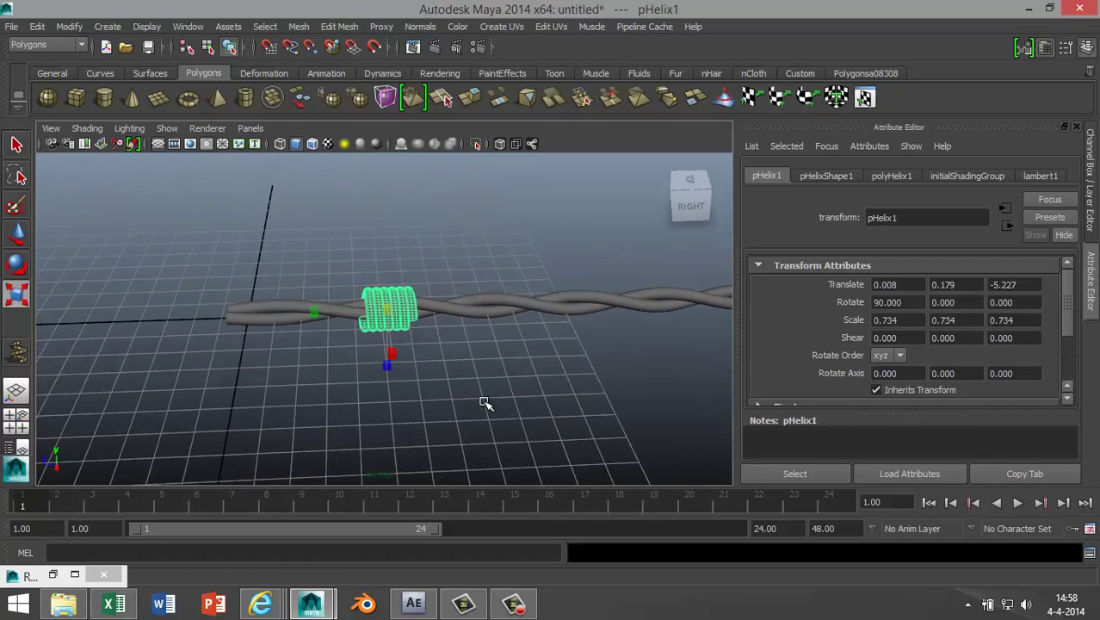
click(388, 313)
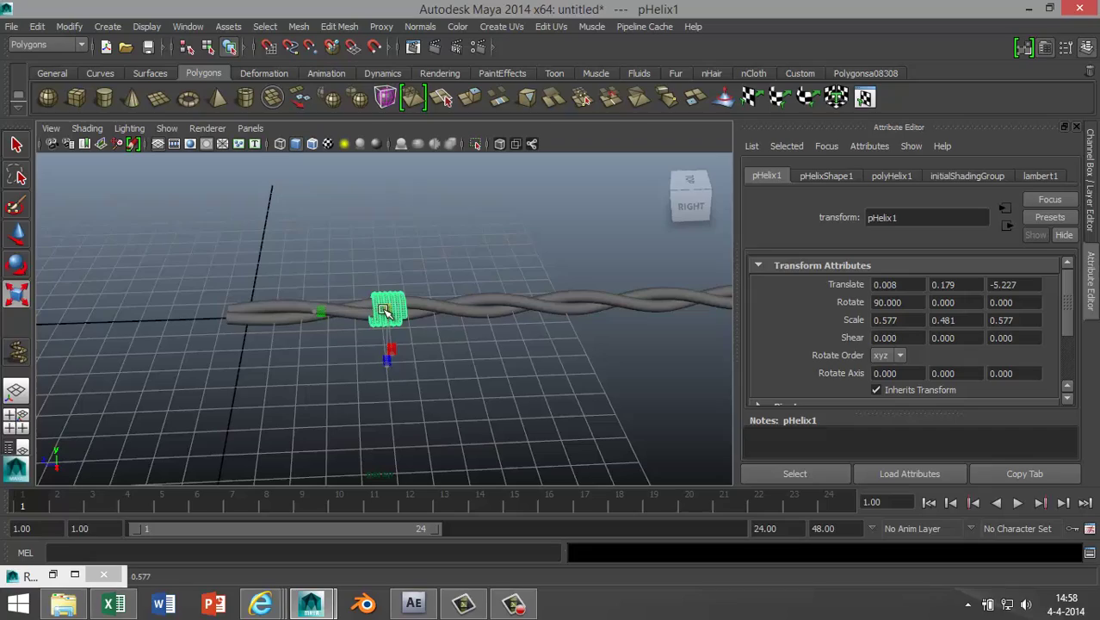
- Zoom in around the helix and wire, then switch the helix to face selection
alt+drag(340, 376, 358, 359)
scroll(389, 366, up, 4)
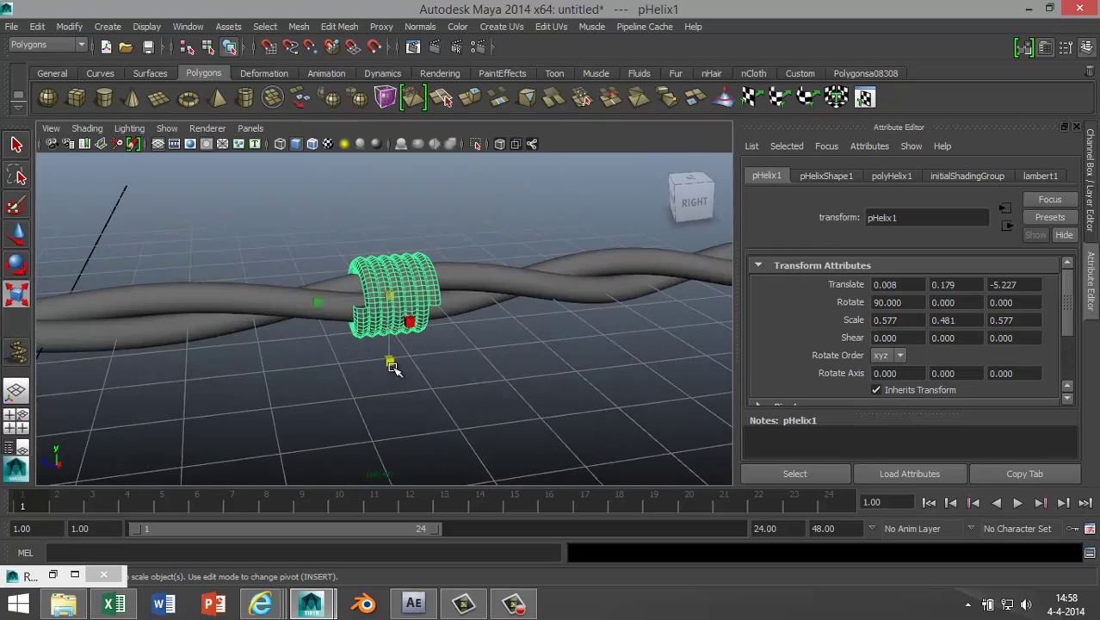
scroll(420, 351, up, 3)
alt+drag(392, 376, 358, 360)
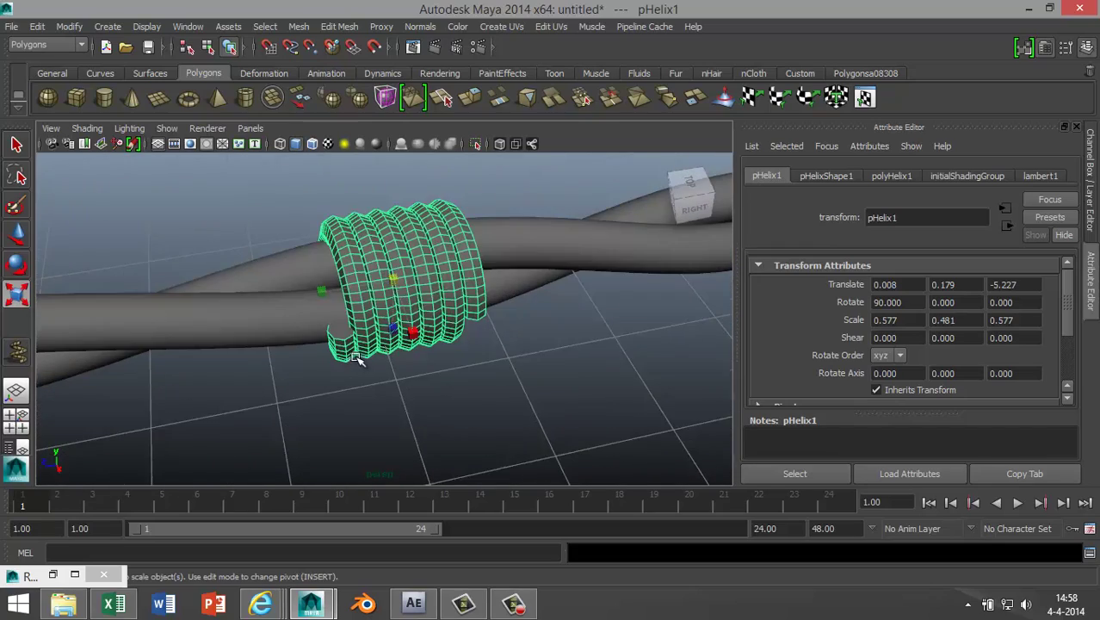
scroll(348, 360, up, 3)
scroll(433, 381, down, 2)
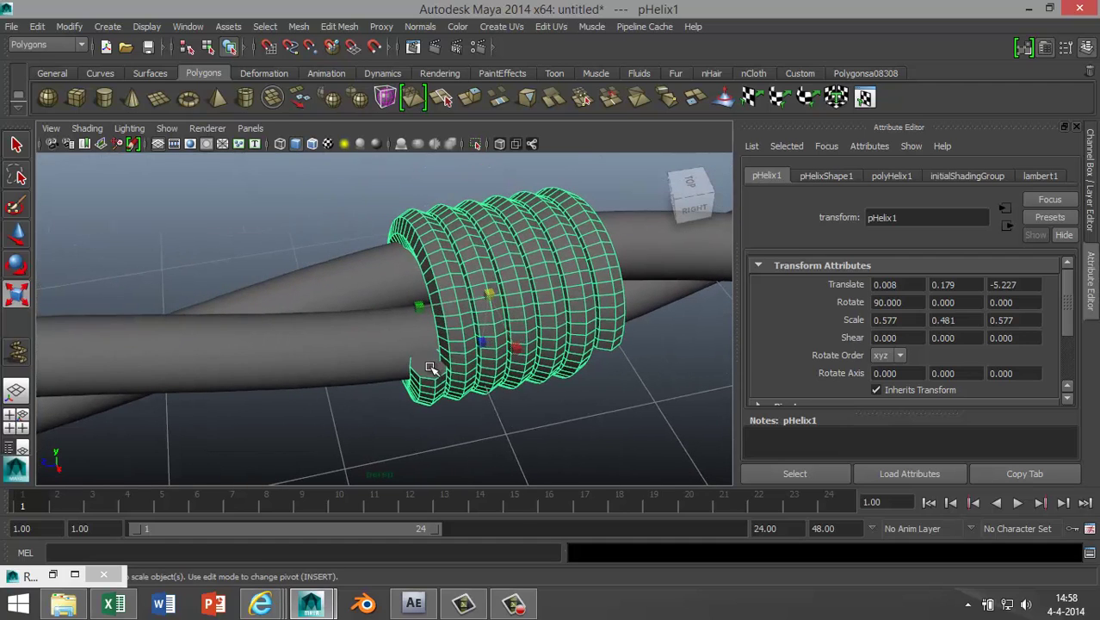
right_drag(430, 368, 448, 276)
- Extrude the coil's end face and pull it straight up into a tall column
click(423, 369)
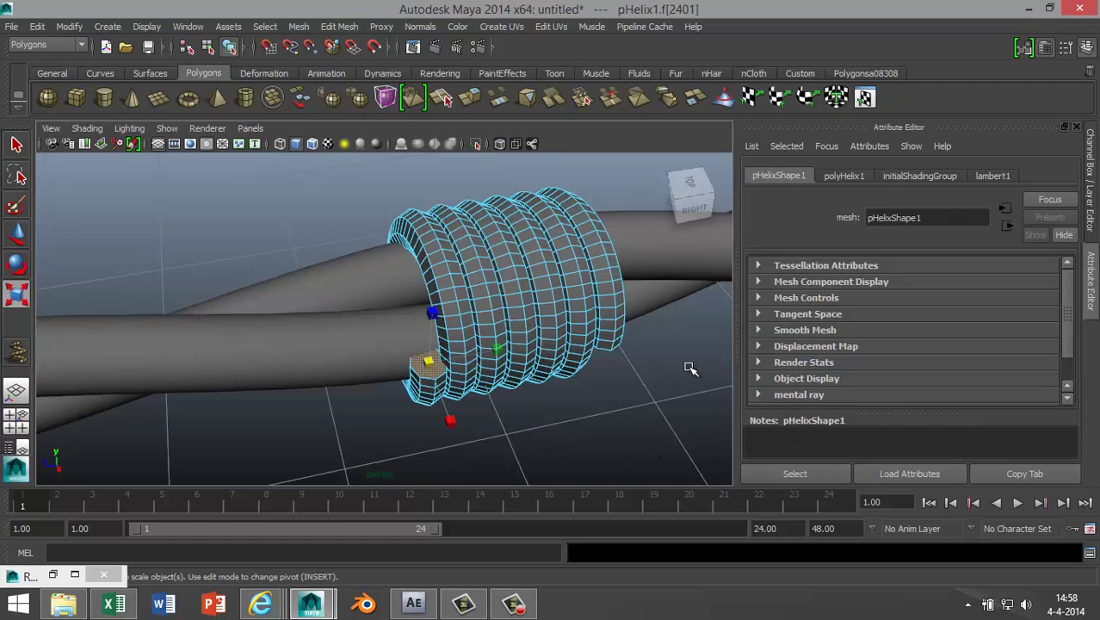
click(344, 29)
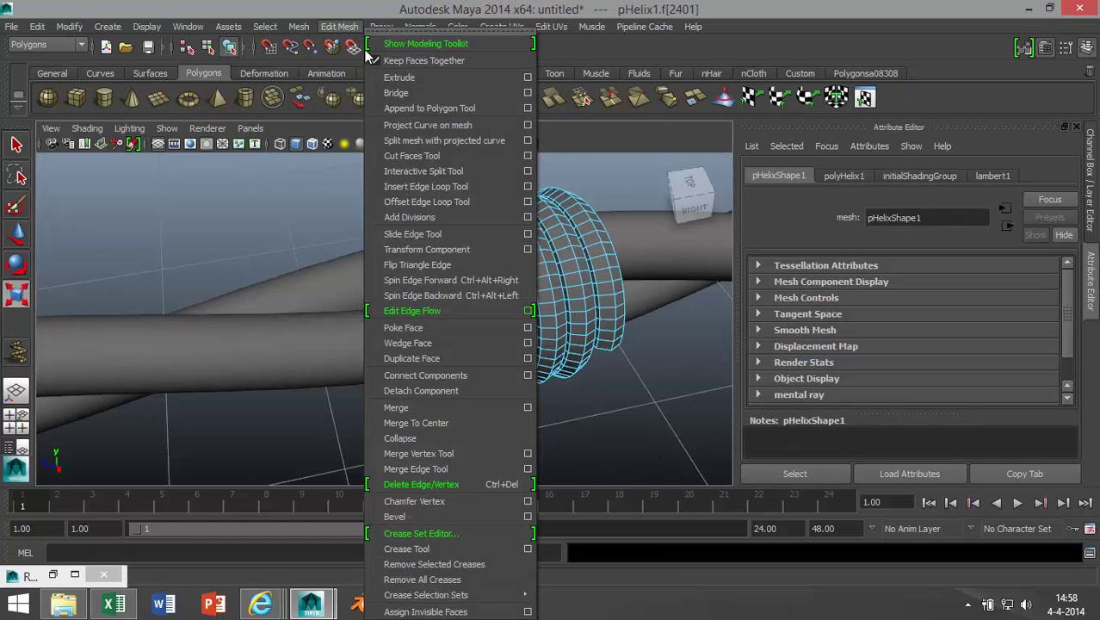
click(401, 77)
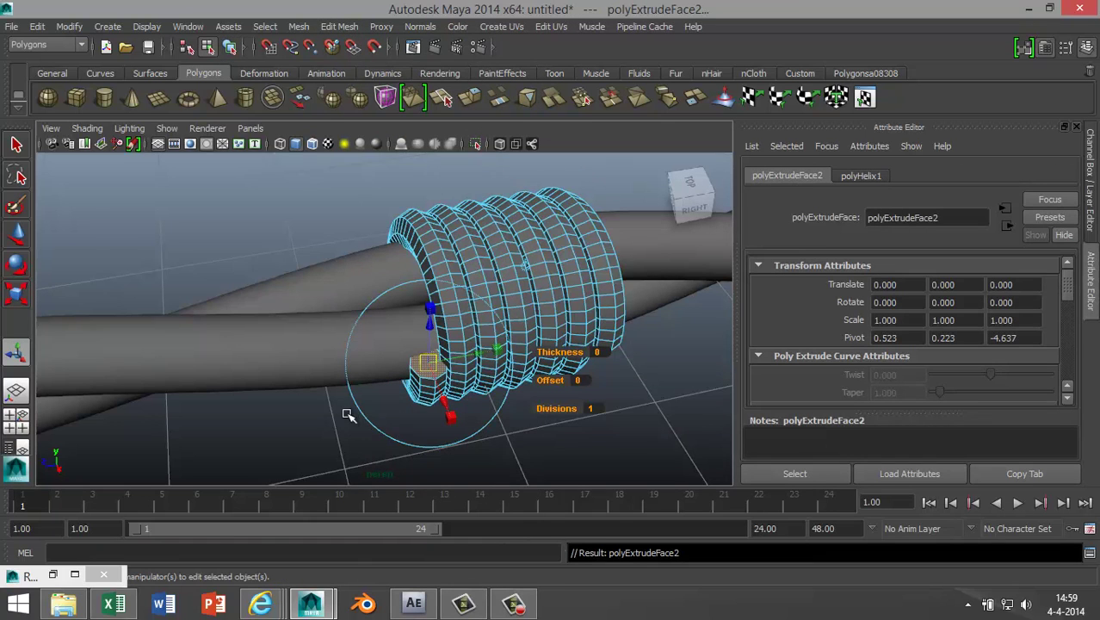
alt+drag(347, 415, 356, 375)
key(w)
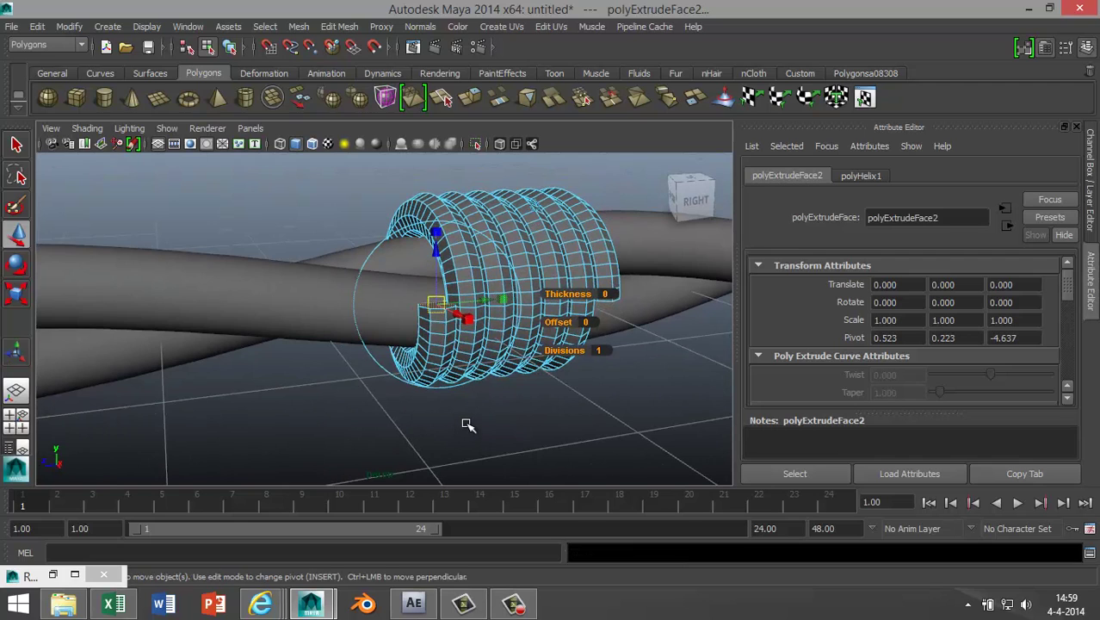
click(437, 258)
drag(439, 261, 430, 129)
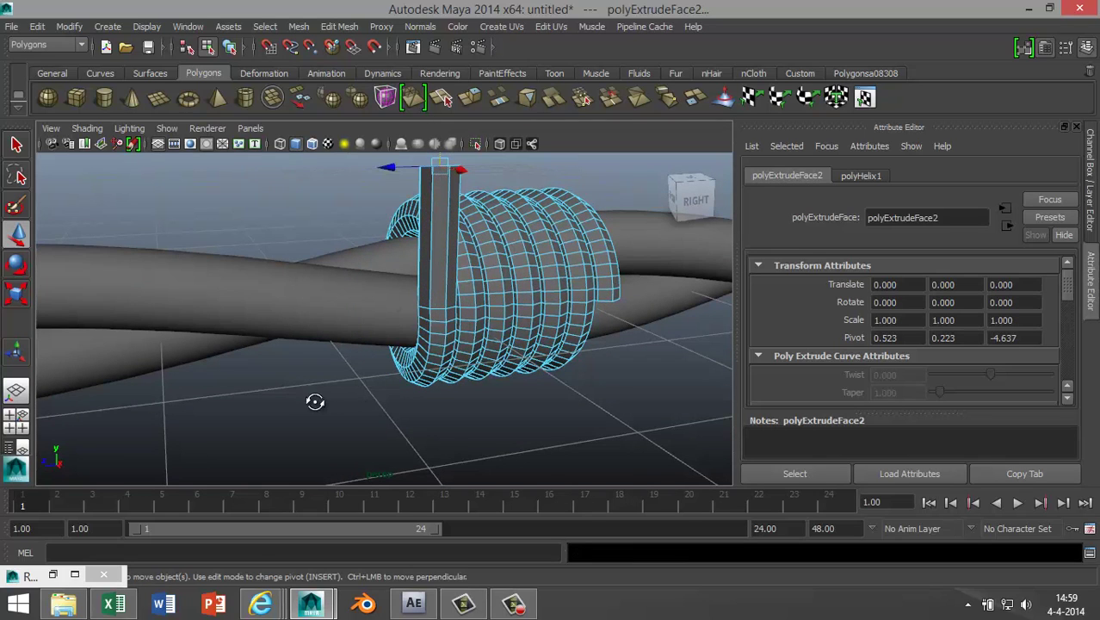
alt+drag(314, 402, 460, 397)
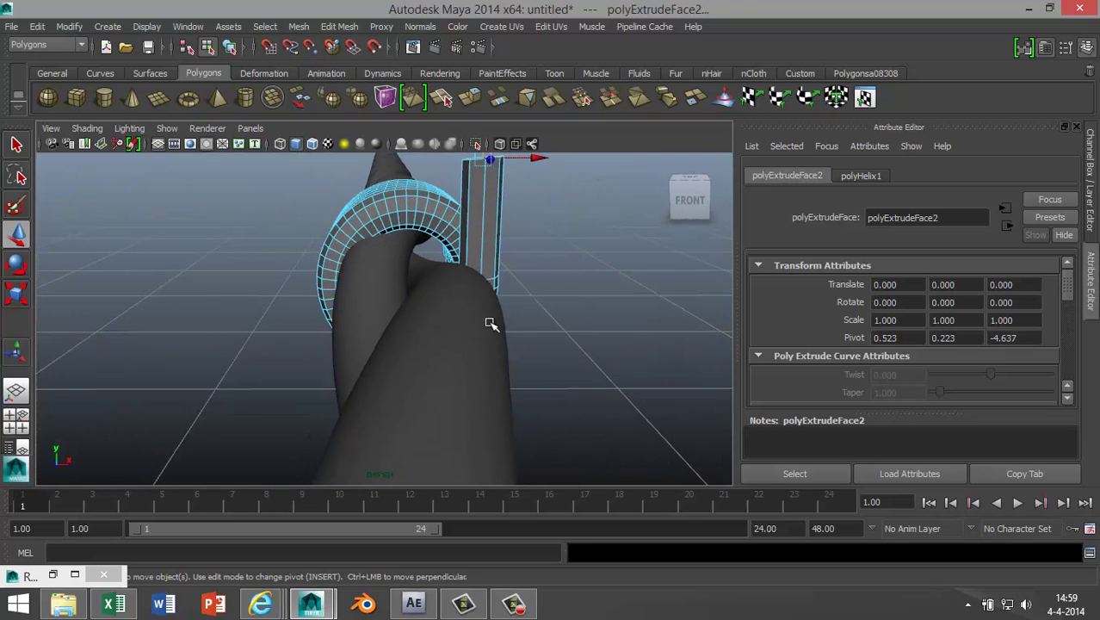
drag(535, 159, 526, 163)
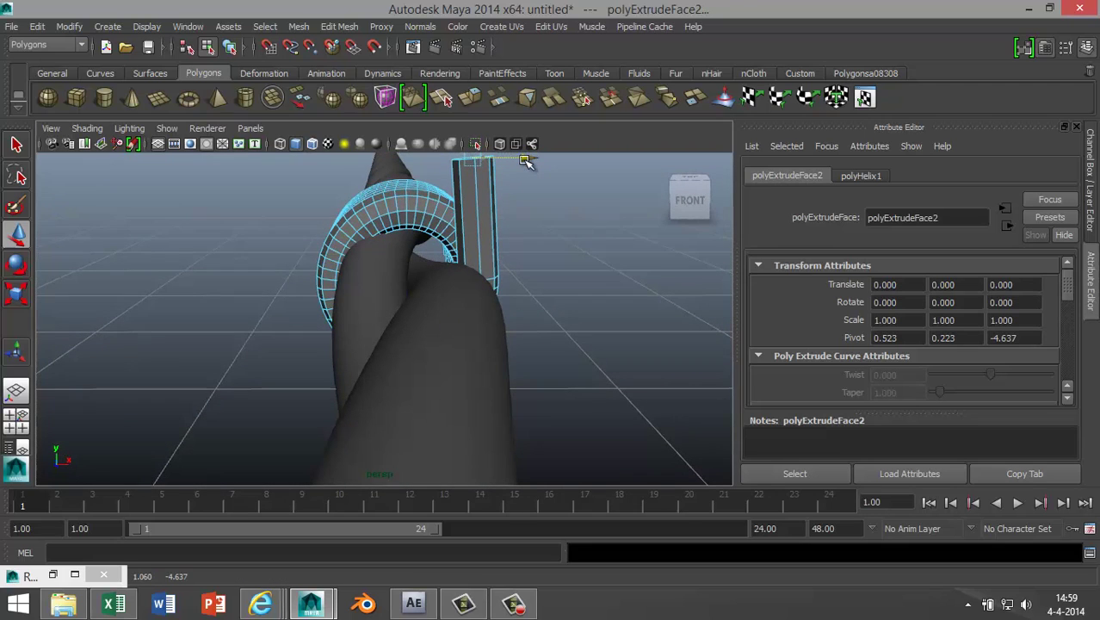
alt+drag(579, 248, 547, 271)
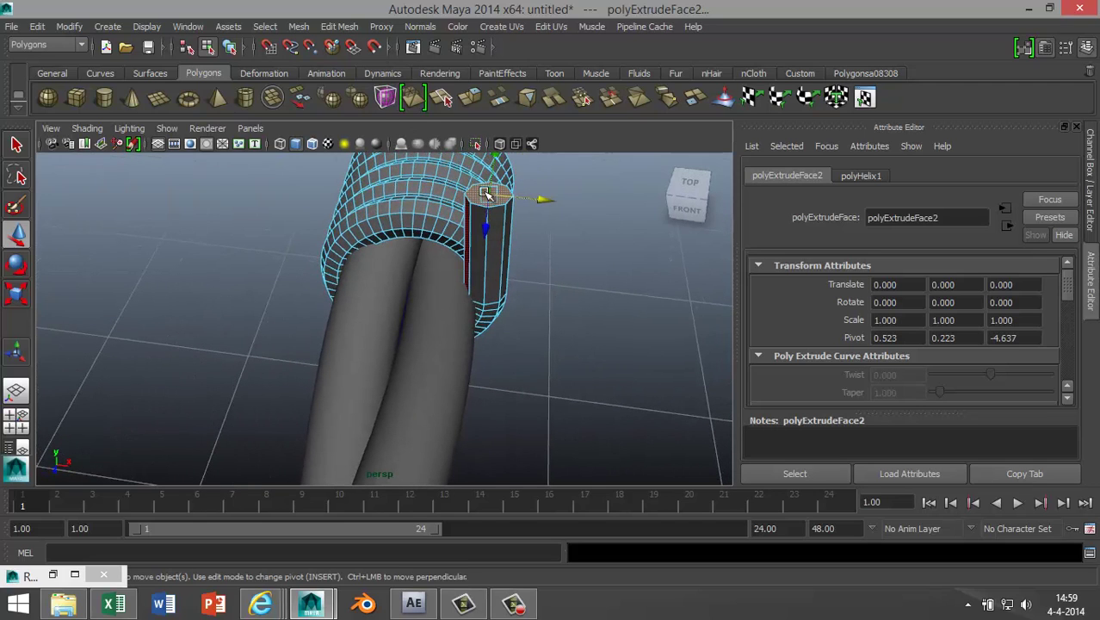
- Extrude the column's top face again, scale it and lift it into a pointed tip
click(349, 29)
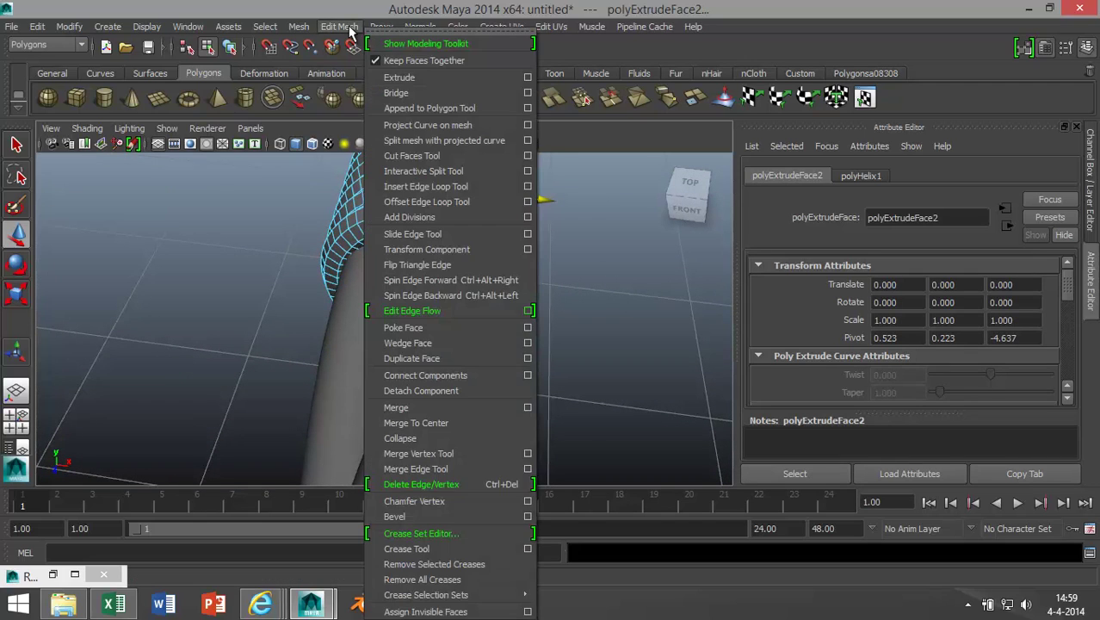
click(408, 78)
scroll(540, 306, up, 3)
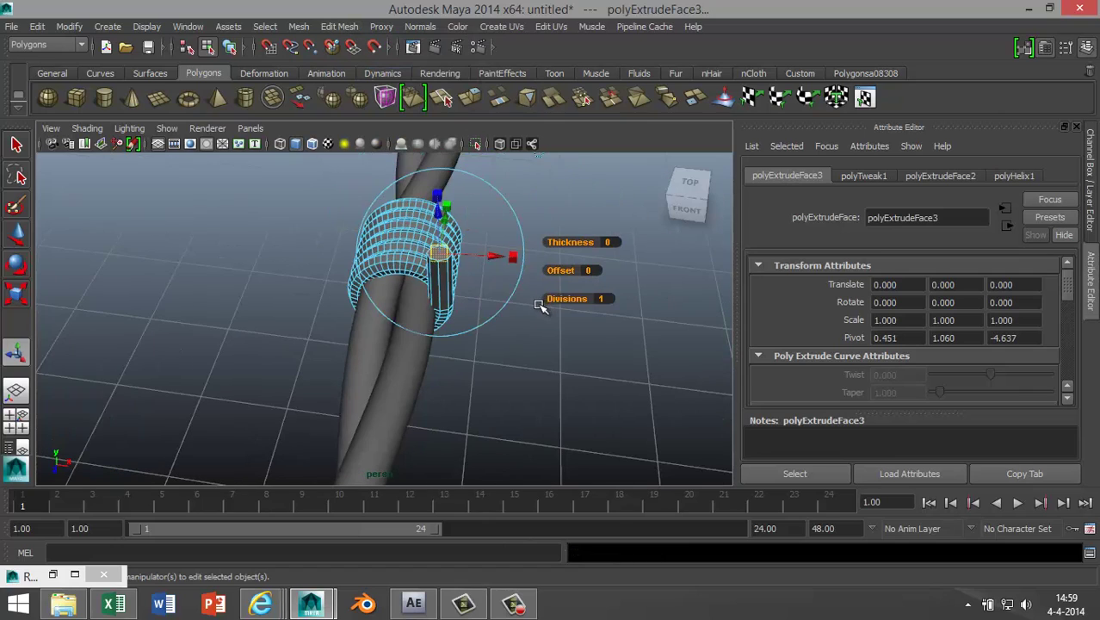
key(w)
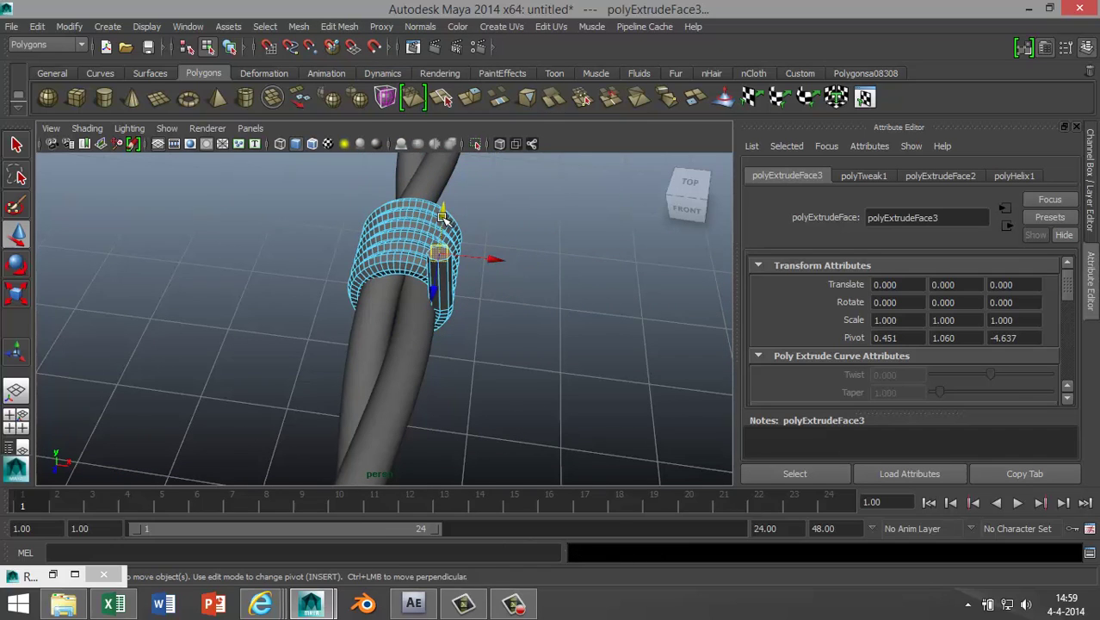
drag(442, 217, 441, 209)
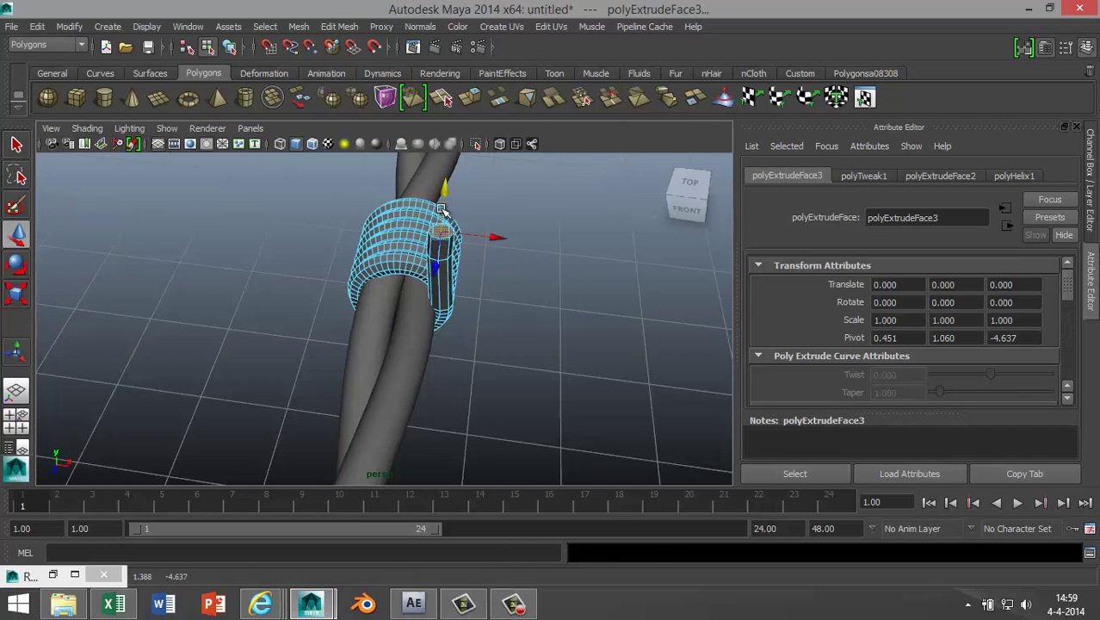
alt+drag(504, 310, 488, 210)
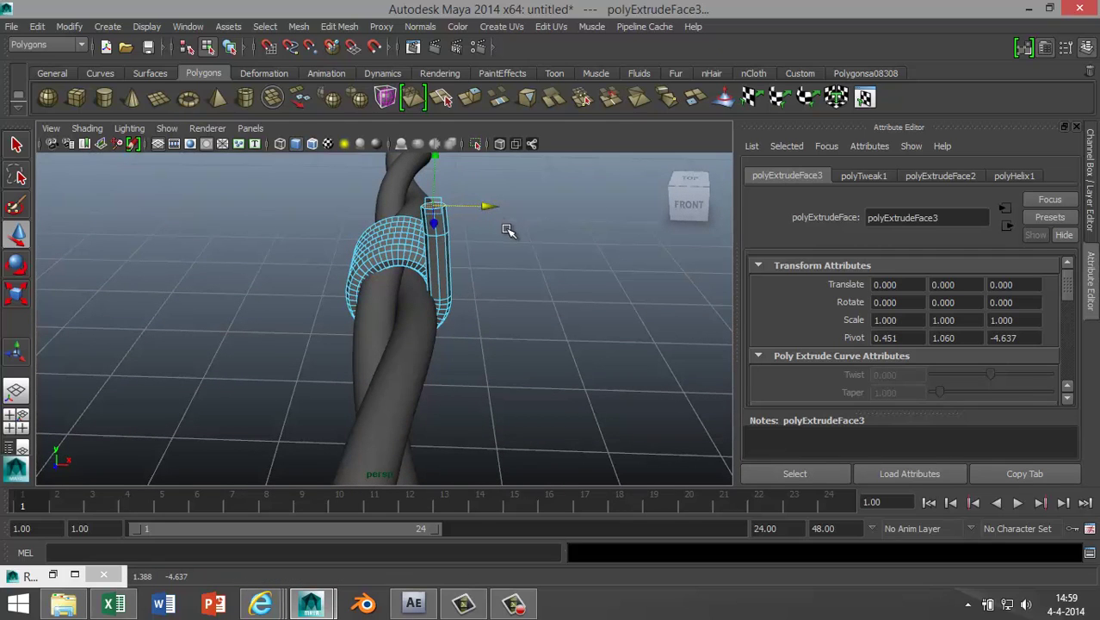
key(r)
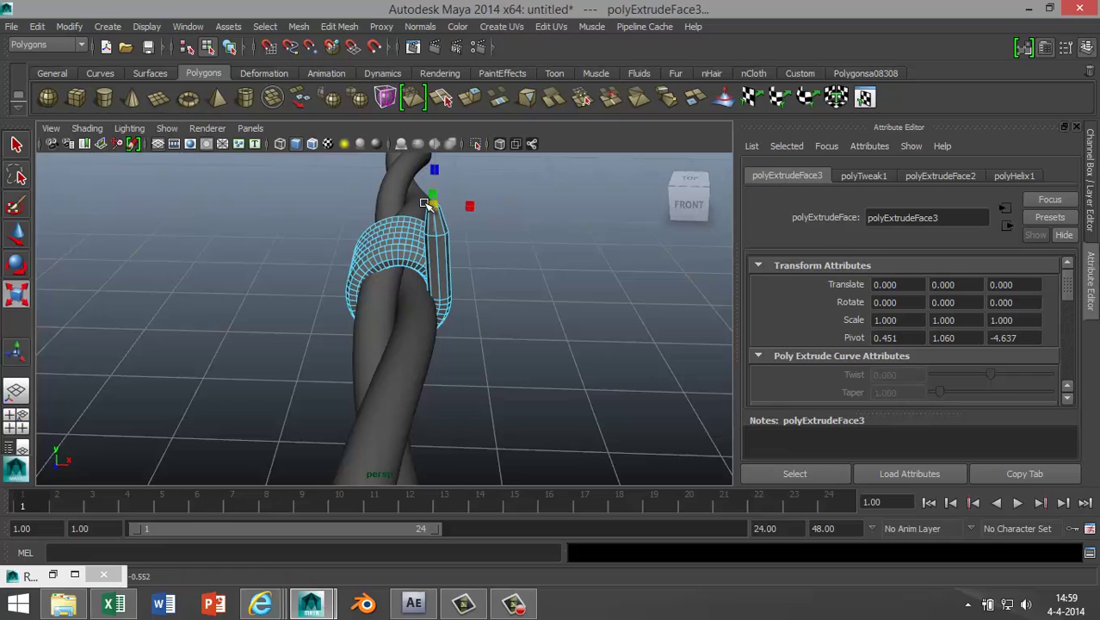
key(w)
mouse_move(439, 209)
mouse_down()
mouse_move(430, 172)
mouse_move(437, 200)
mouse_up()
alt+drag(512, 313, 461, 267)
- Extrude the opposite end face pHelix1.f[2400], pull it down toward the coil, then reselect it
click(496, 264)
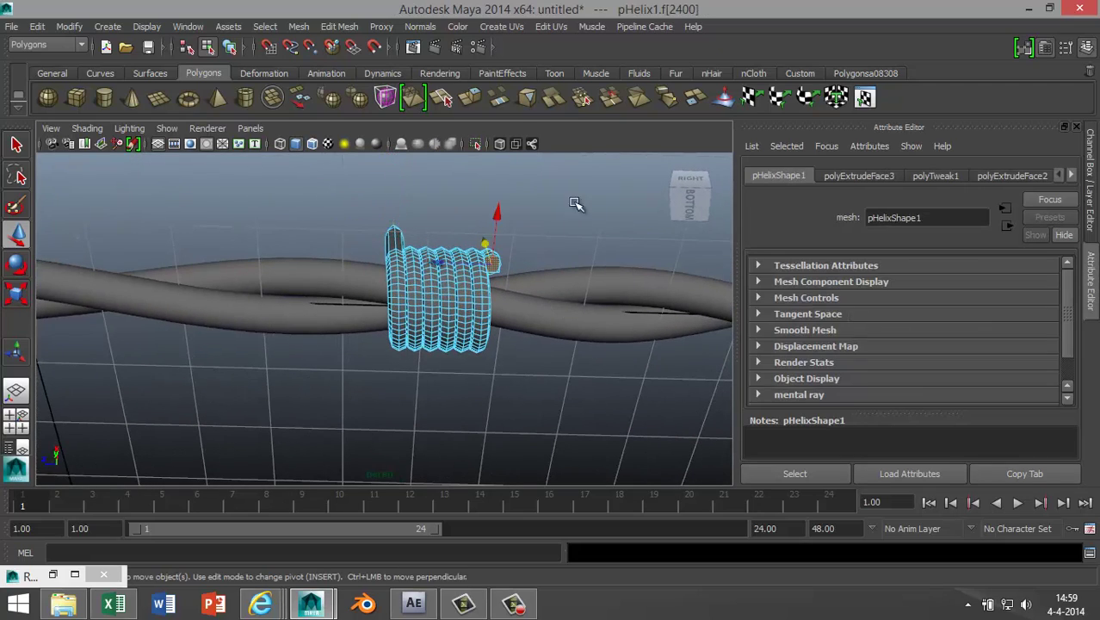
click(344, 28)
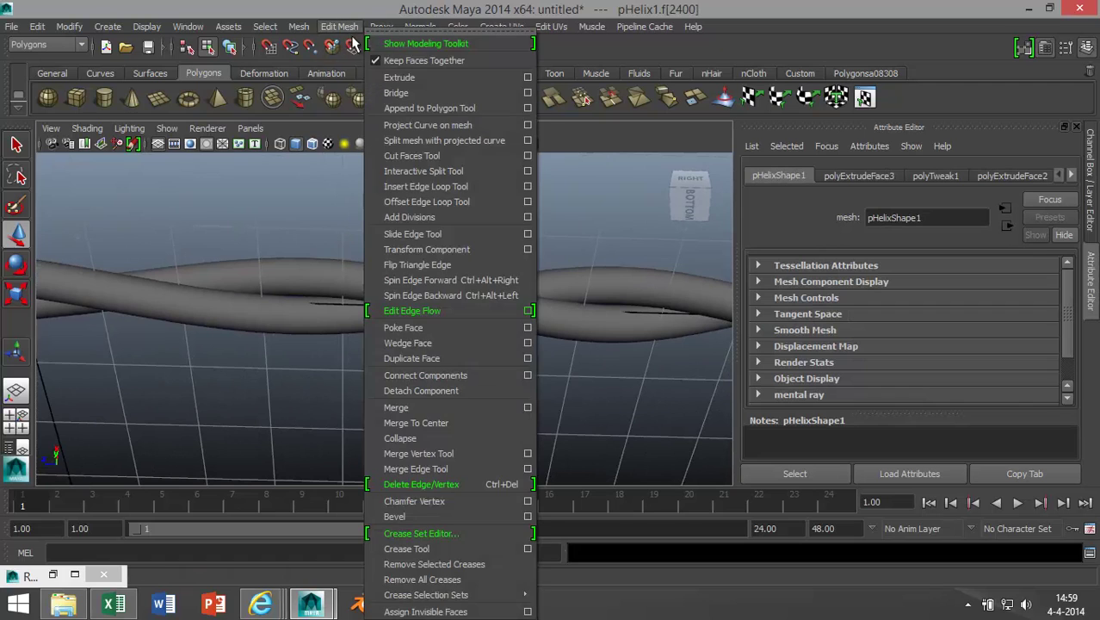
click(401, 78)
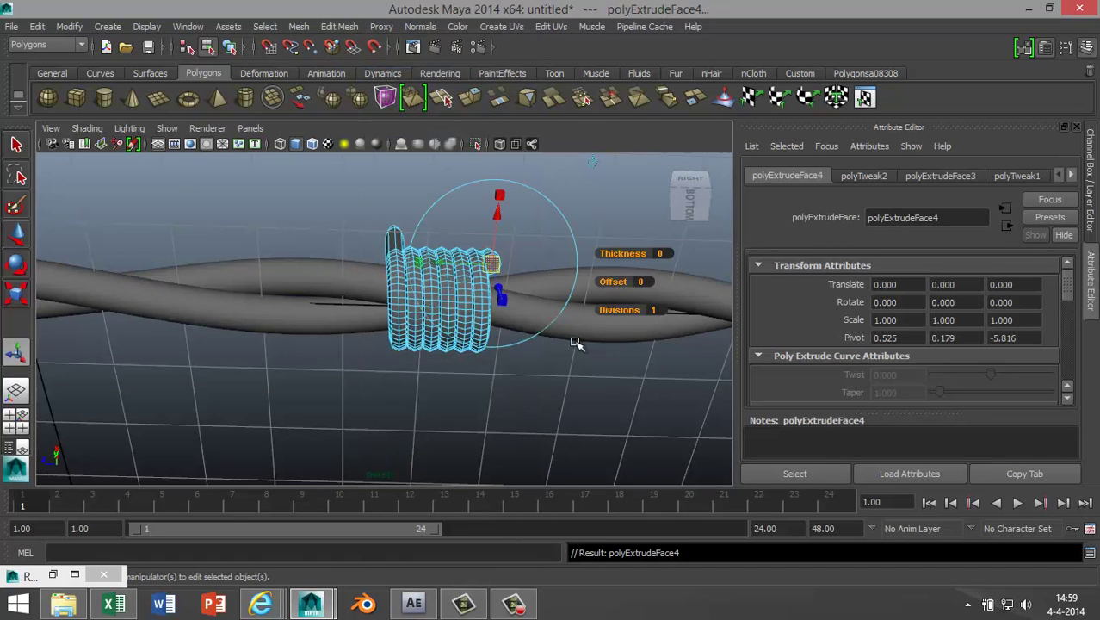
key(w)
alt+drag(561, 333, 536, 366)
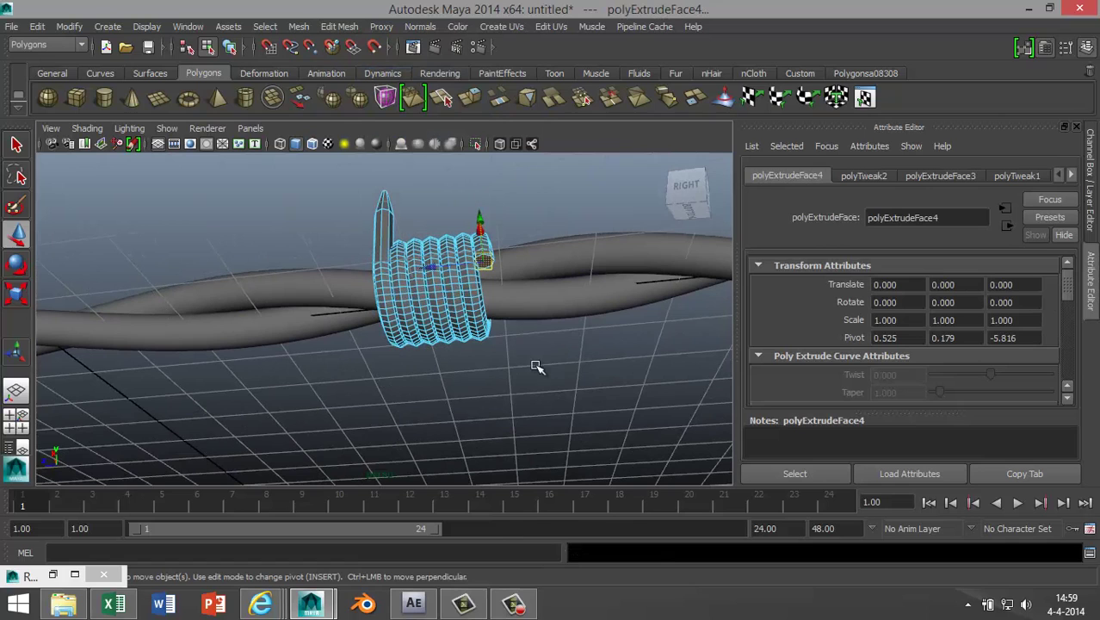
drag(481, 219, 487, 253)
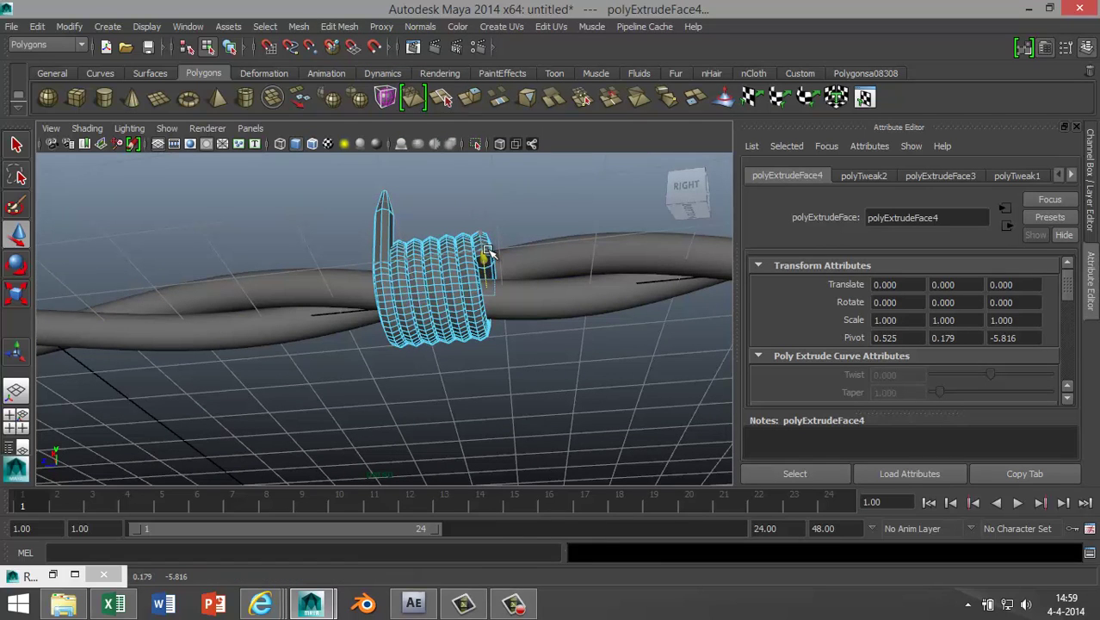
alt+drag(584, 357, 515, 380)
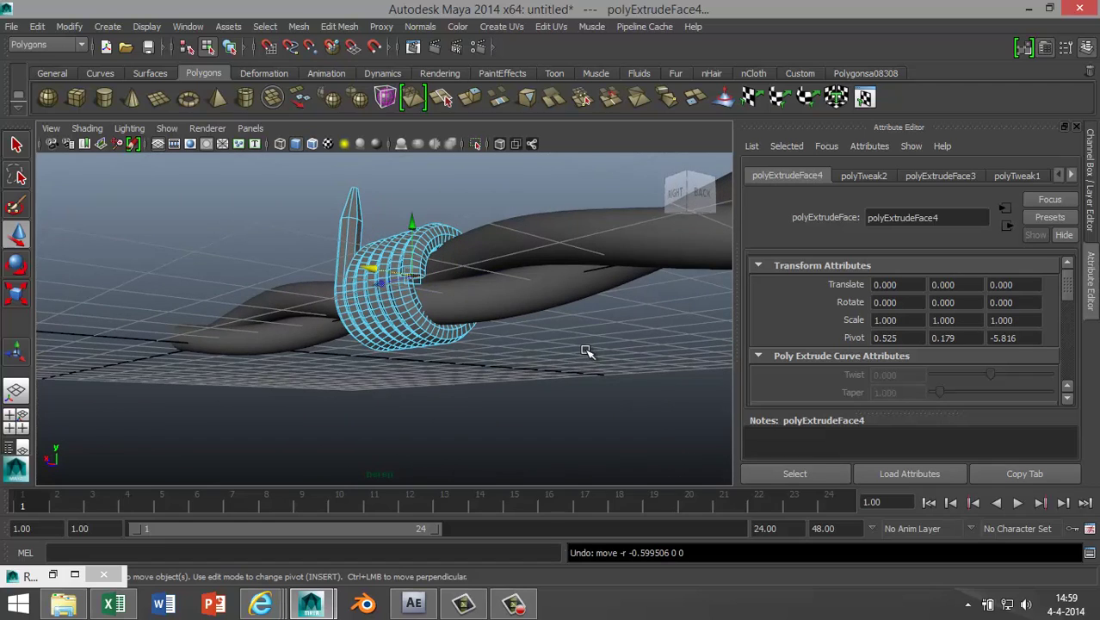
alt+drag(540, 342, 498, 320)
scroll(400, 278, up, 3)
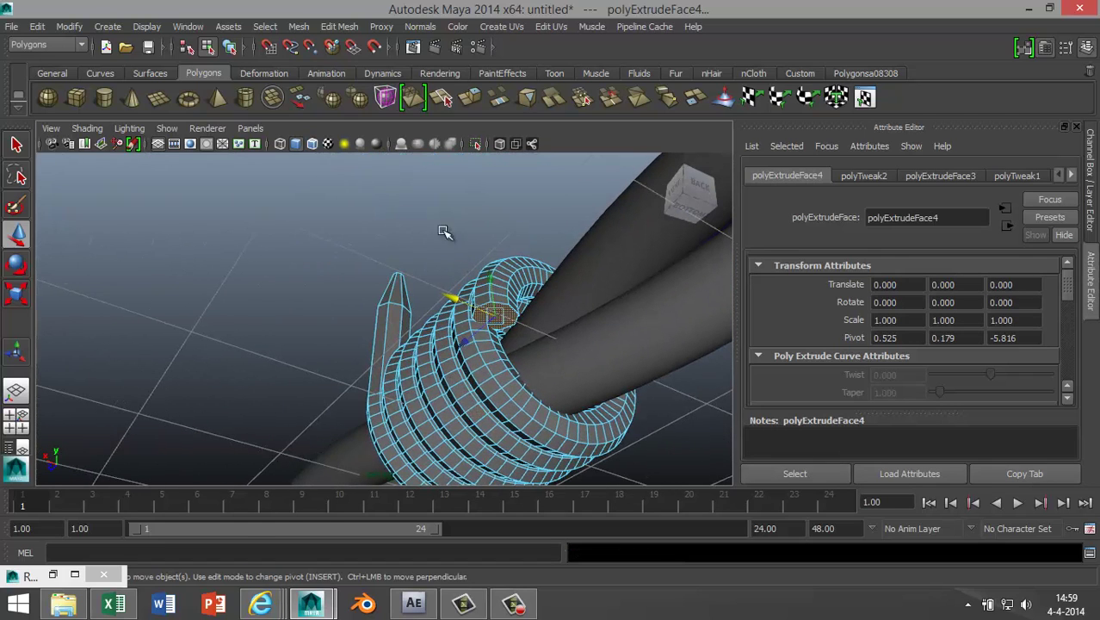
ctrl+click(492, 321)
click(490, 314)
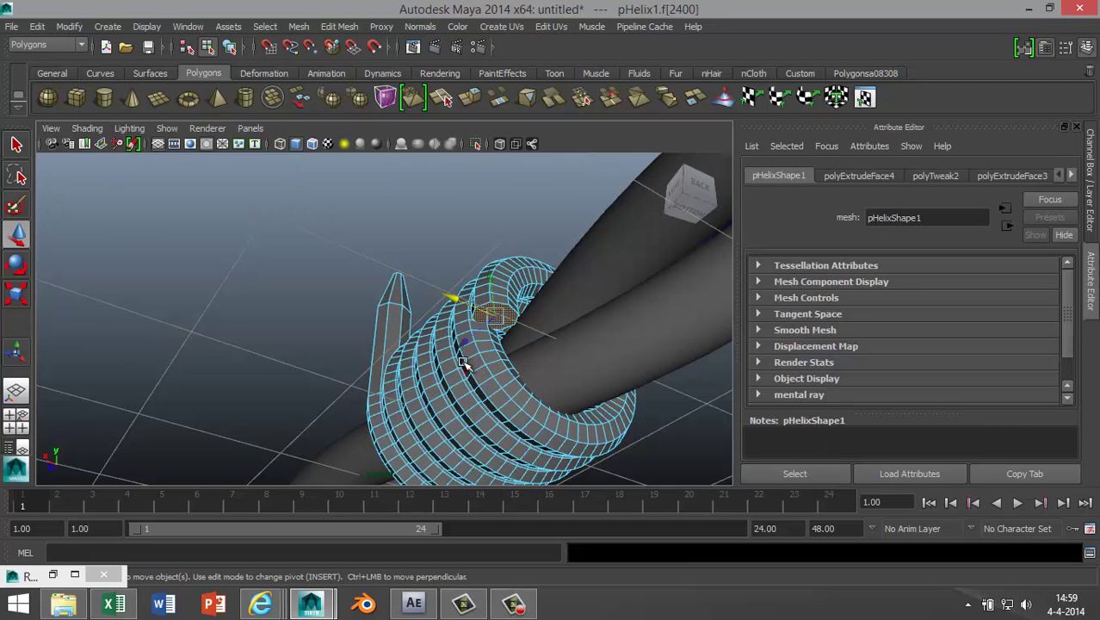
- Extrude the end face again and pull it downward to lengthen the lead
click(348, 28)
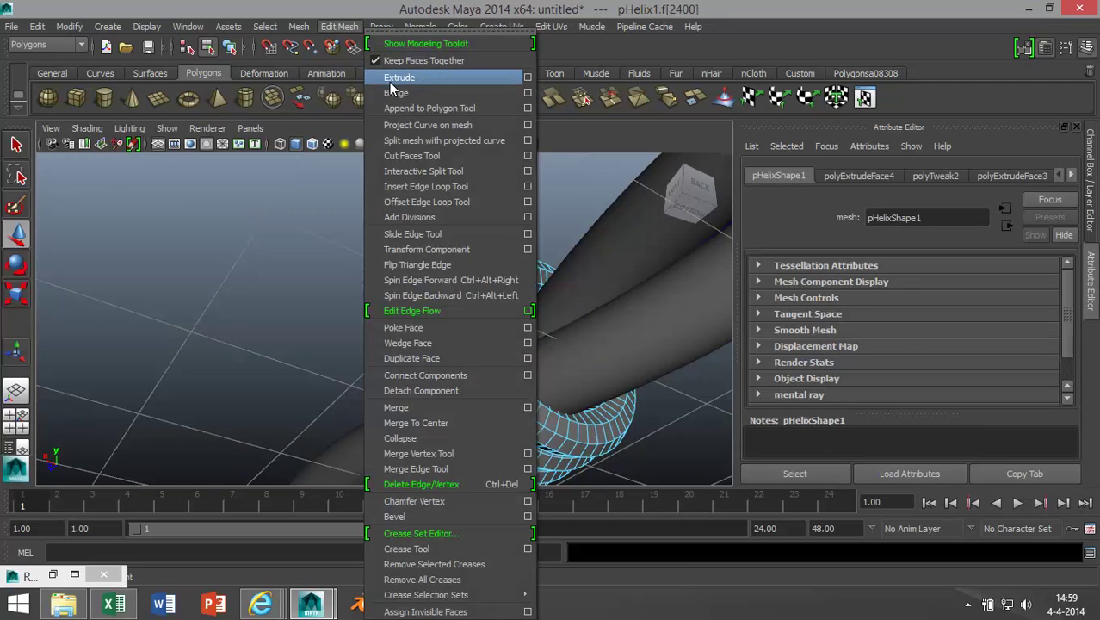
click(395, 77)
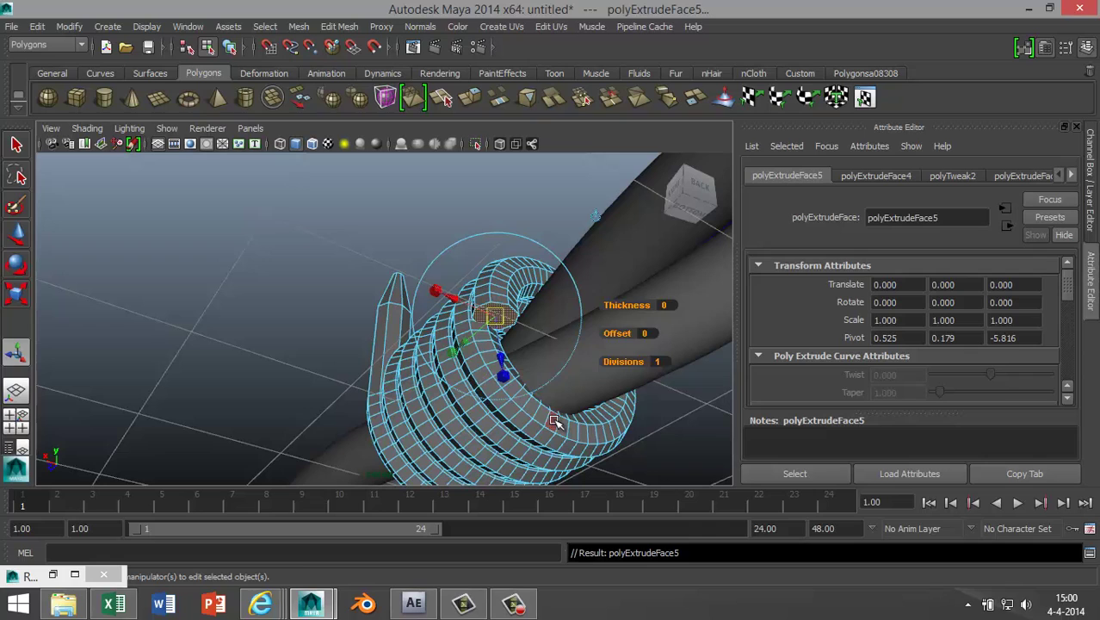
key(w)
drag(489, 280, 496, 357)
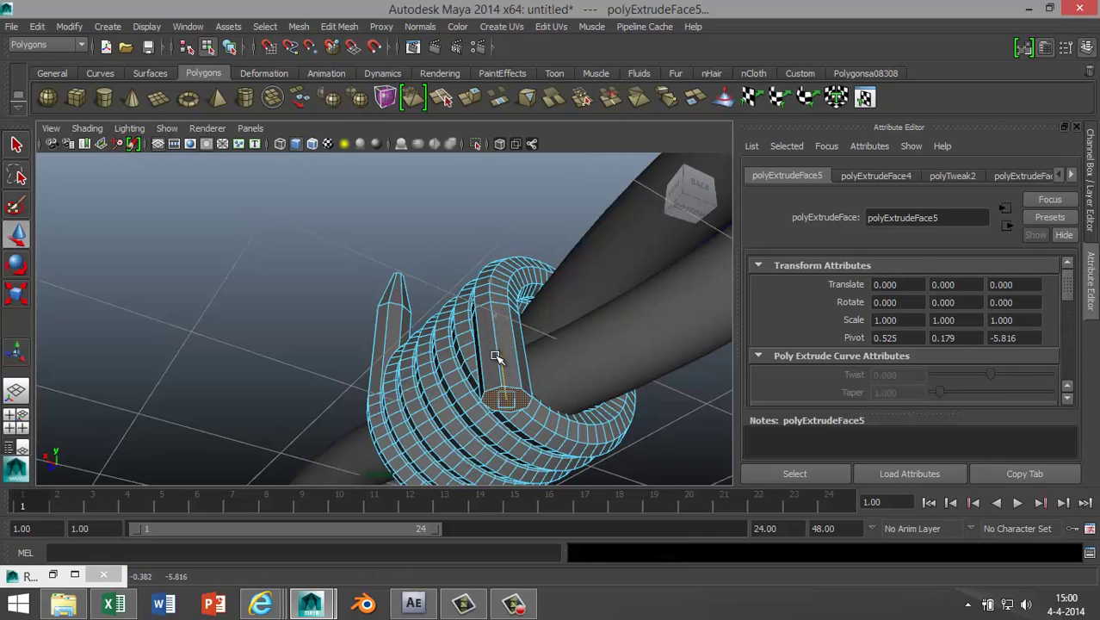
alt+drag(356, 337, 469, 396)
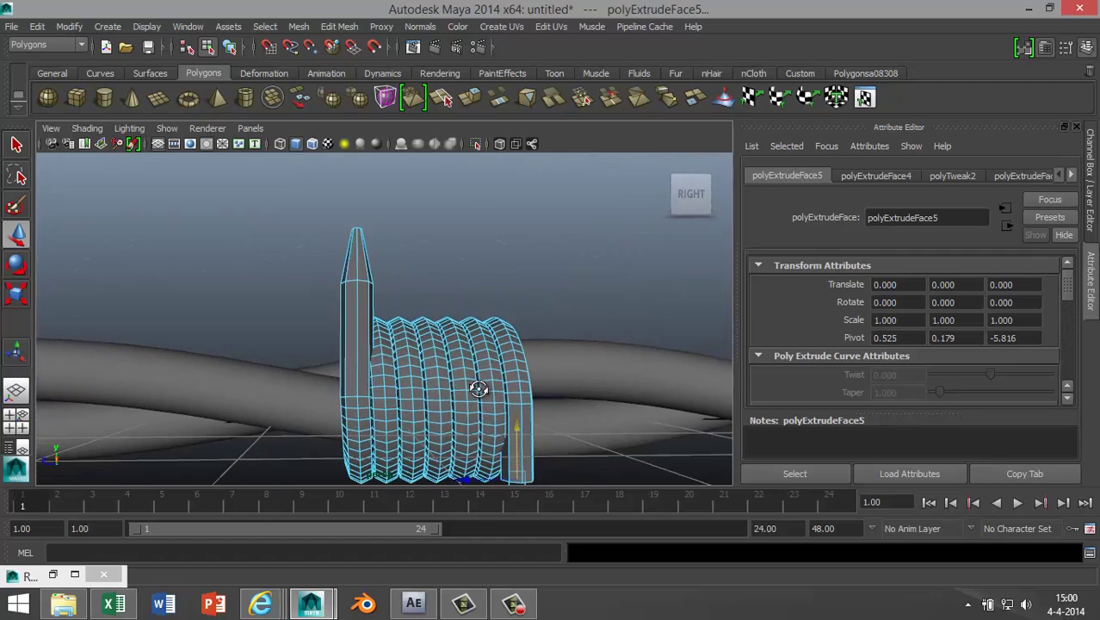
scroll(484, 396, down, 3)
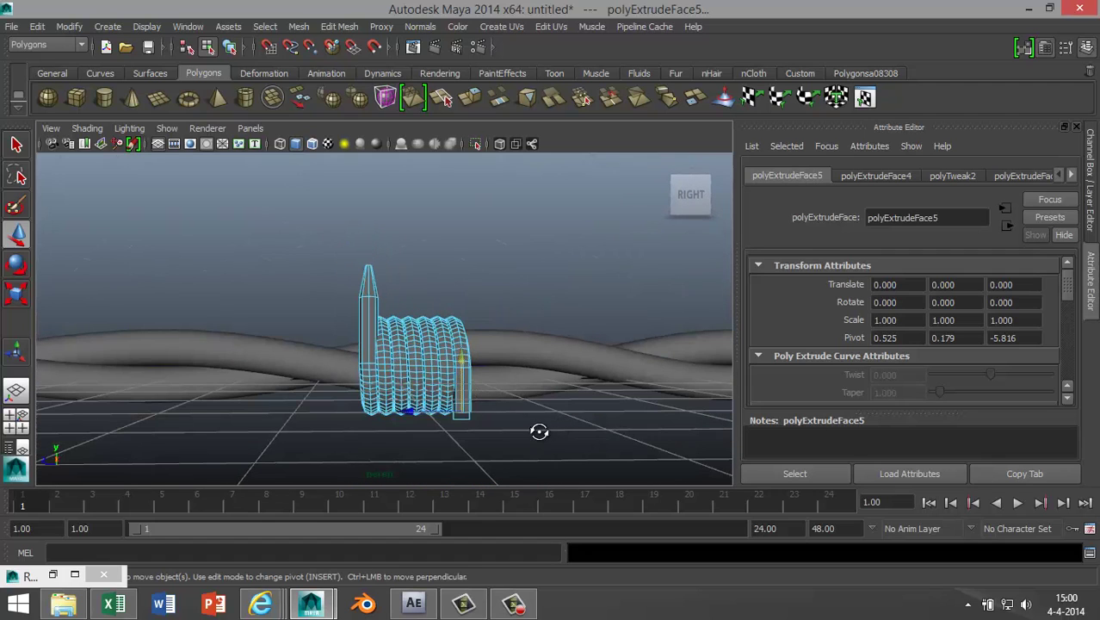
alt+drag(539, 431, 498, 398)
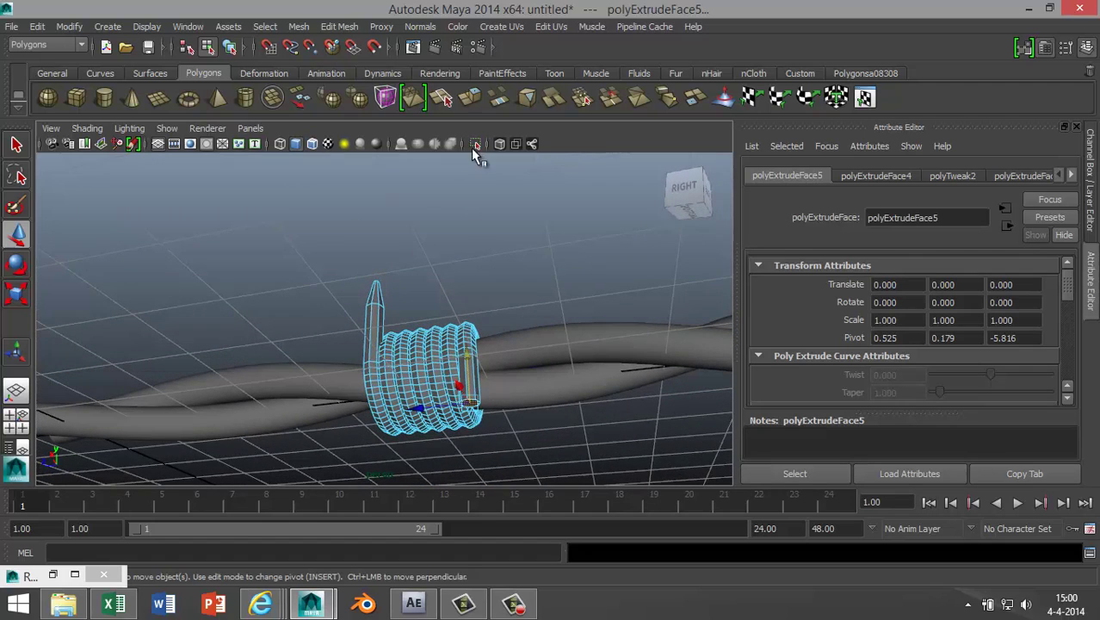
- Extrude once more, drag the face below the coil and scale it down to taper the tip
click(344, 26)
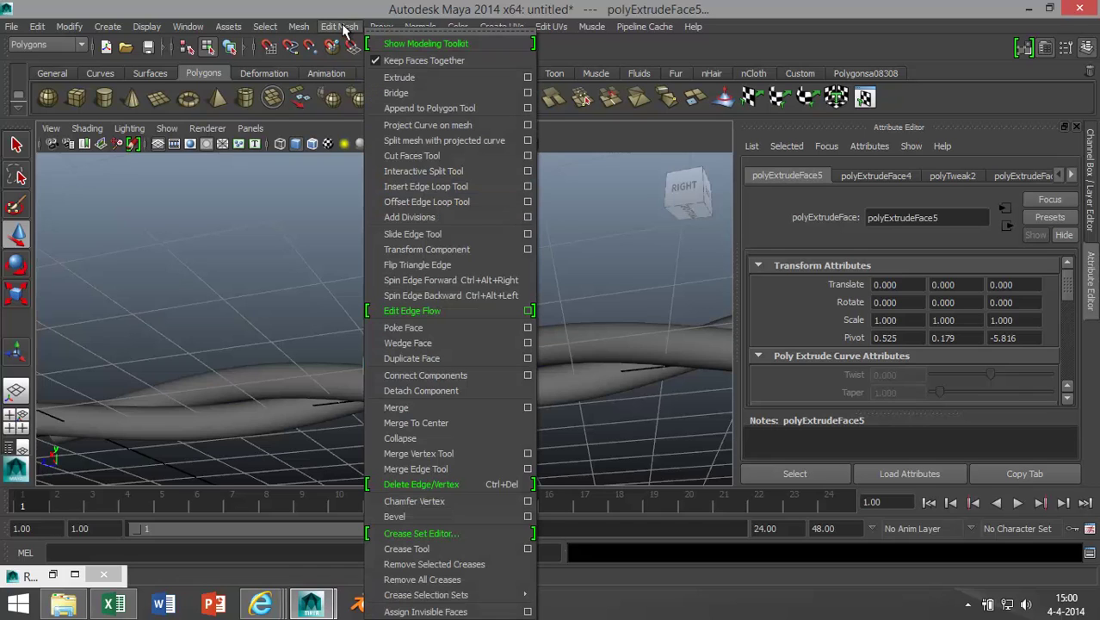
click(409, 76)
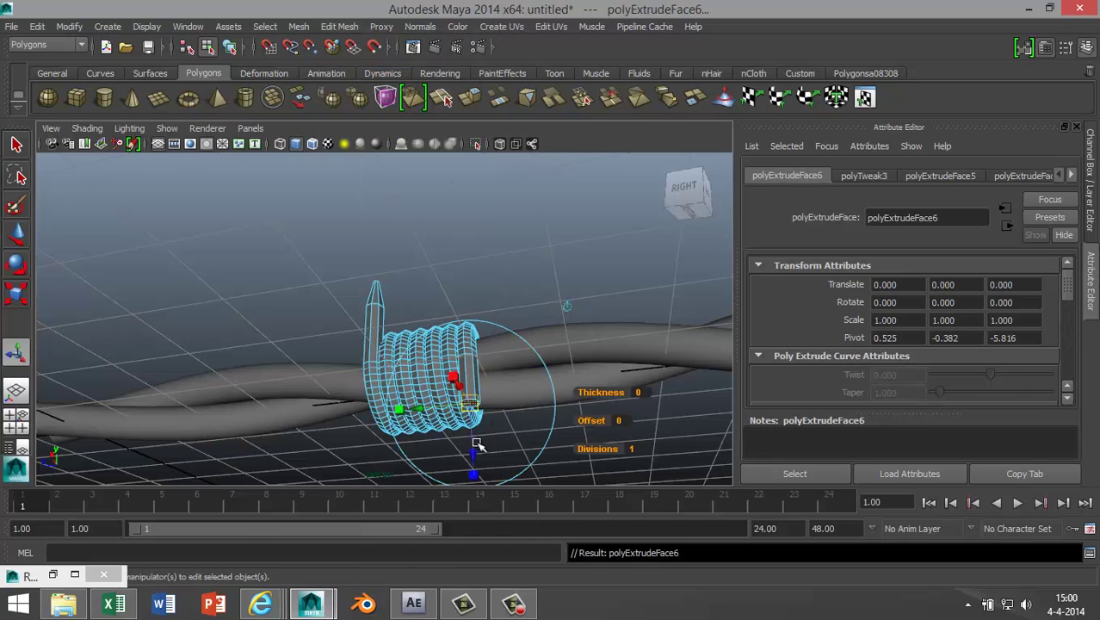
key(w)
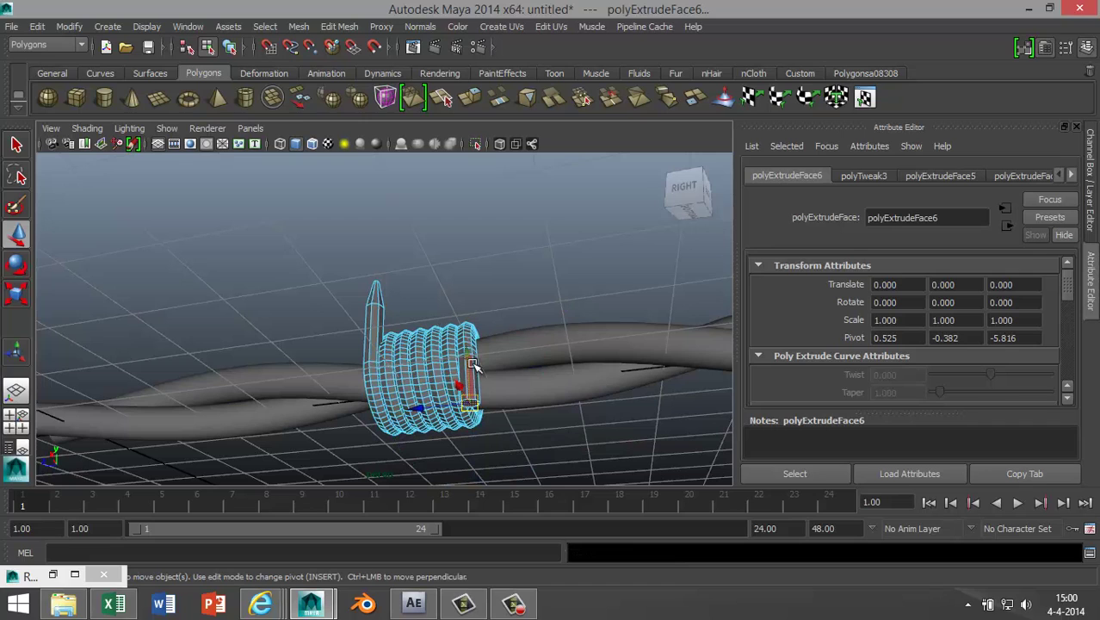
drag(465, 360, 466, 387)
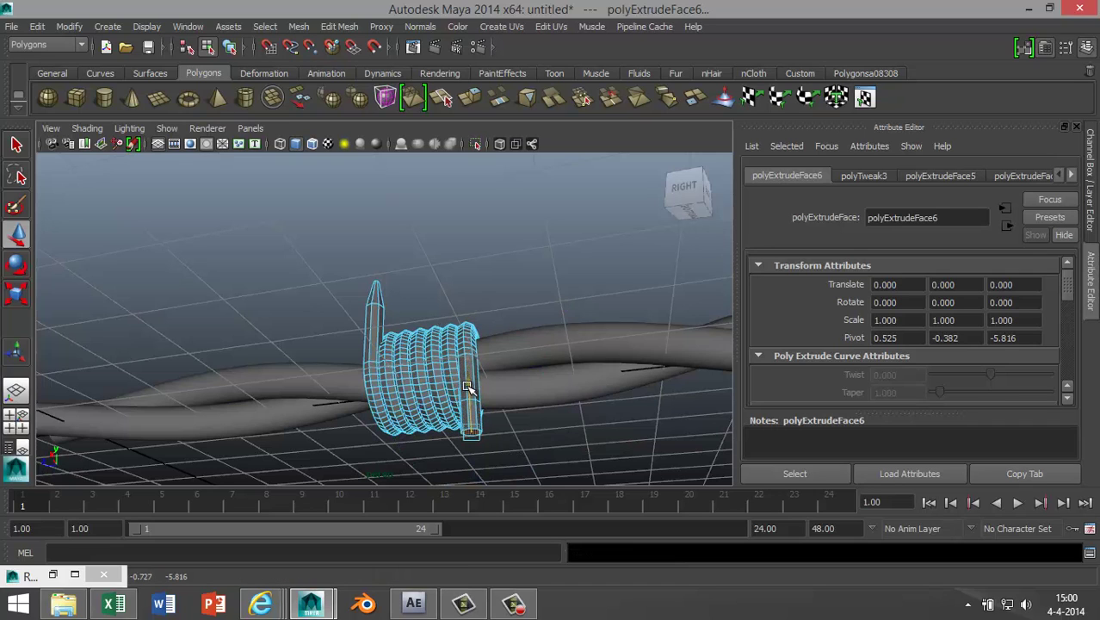
key(r)
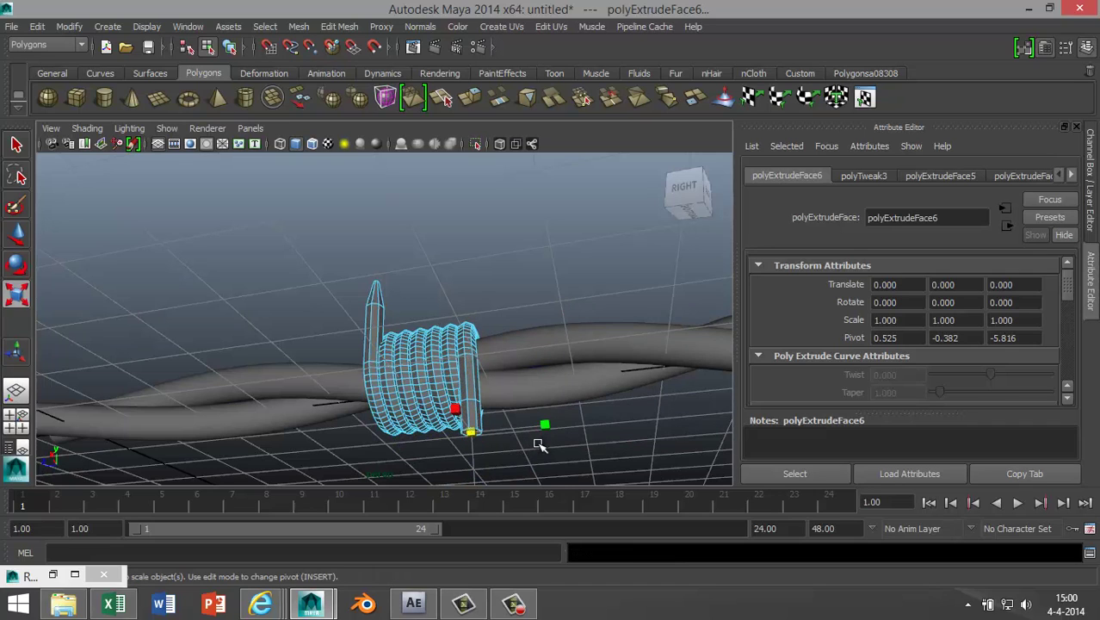
alt+drag(551, 454, 537, 407)
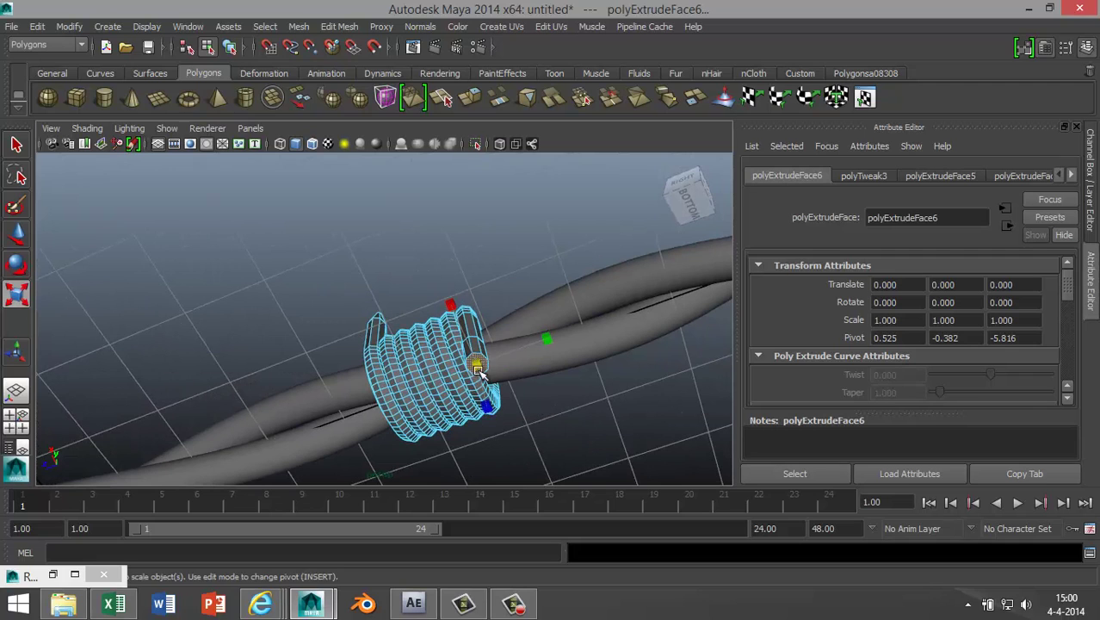
drag(478, 369, 521, 457)
scroll(535, 432, down, 5)
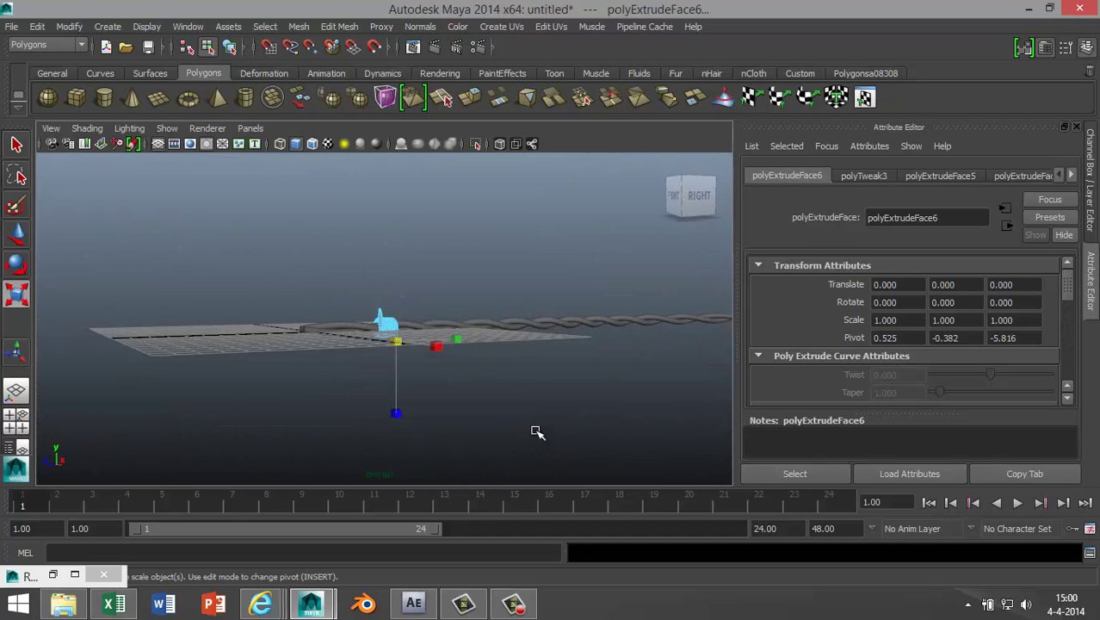
alt+drag(553, 402, 417, 428)
scroll(429, 413, up, 5)
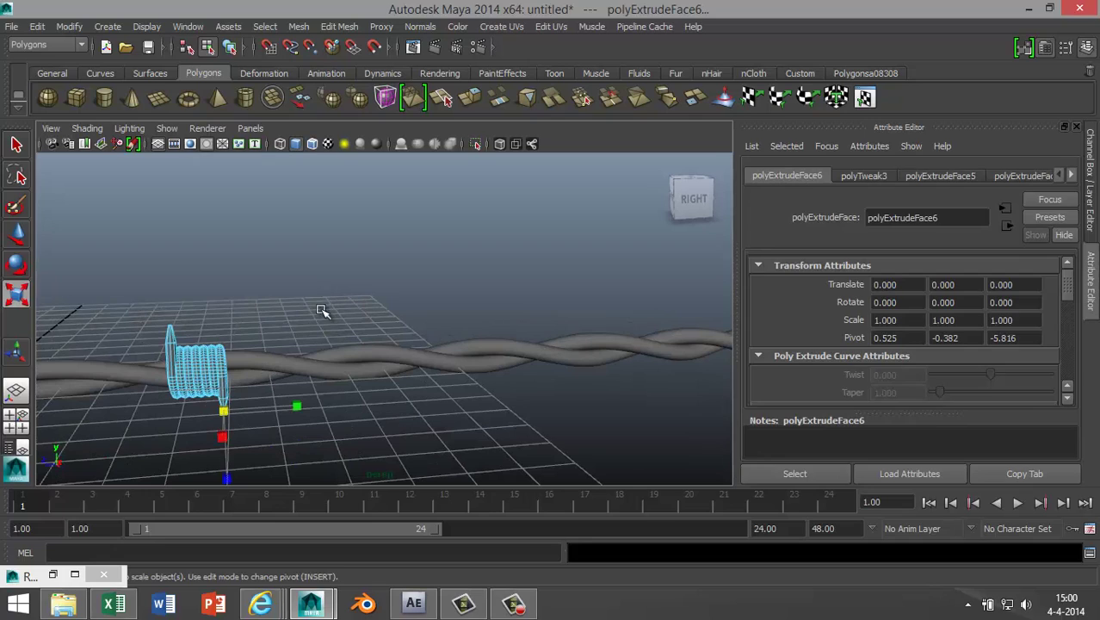
- In Object Mode, duplicate the barb coil, slide the copy along the wire and rotate it
click(268, 340)
right_drag(198, 362, 268, 216)
click(211, 363)
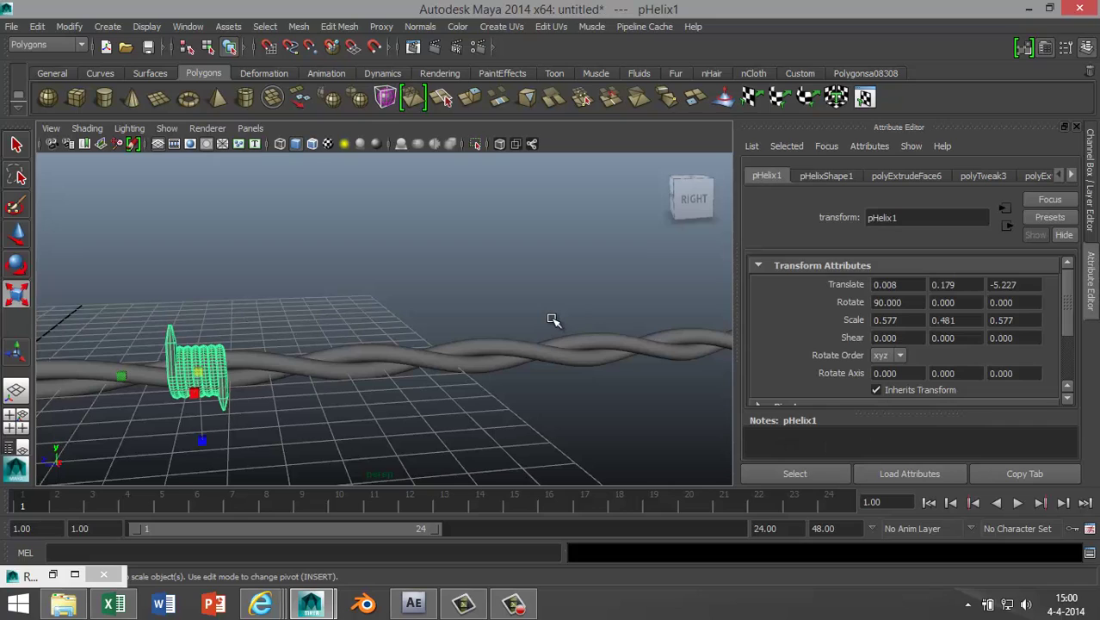
key(ctrl+d)
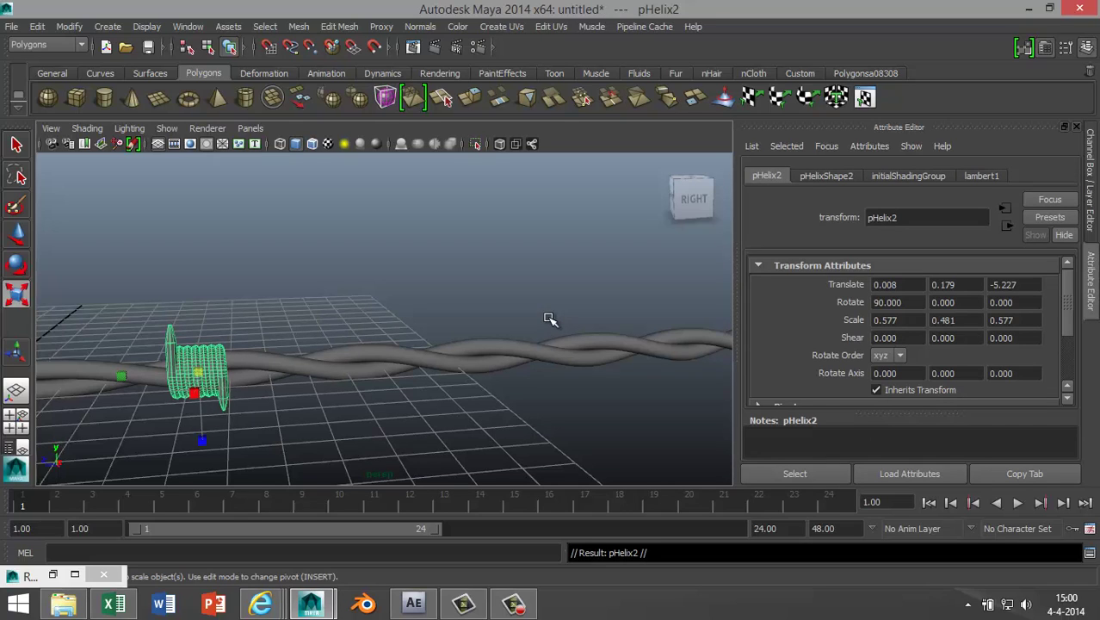
key(w)
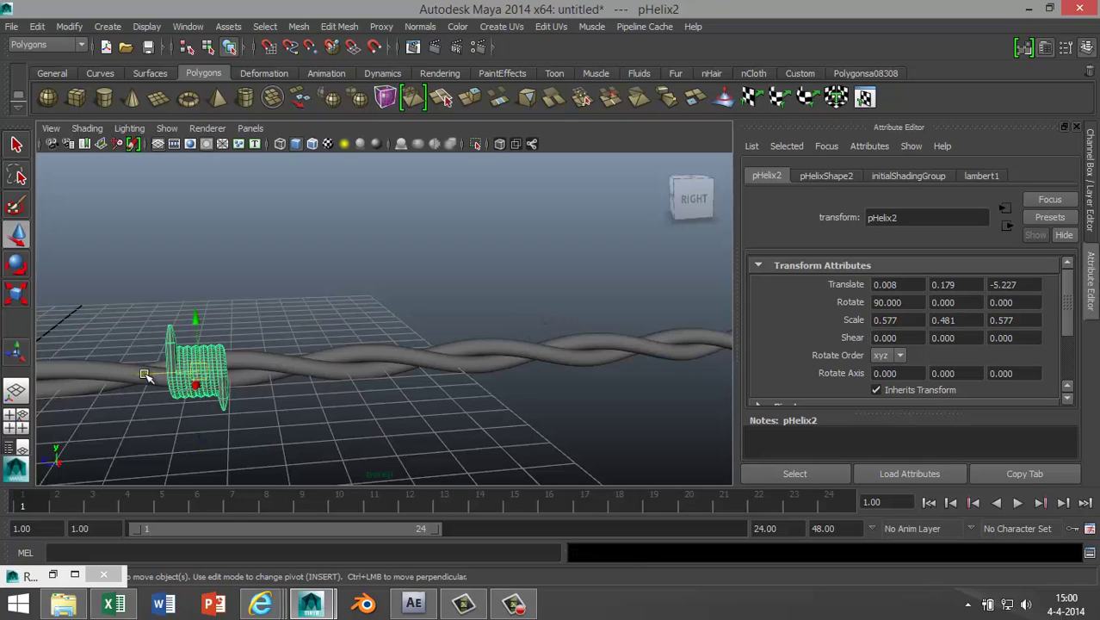
drag(144, 375, 536, 447)
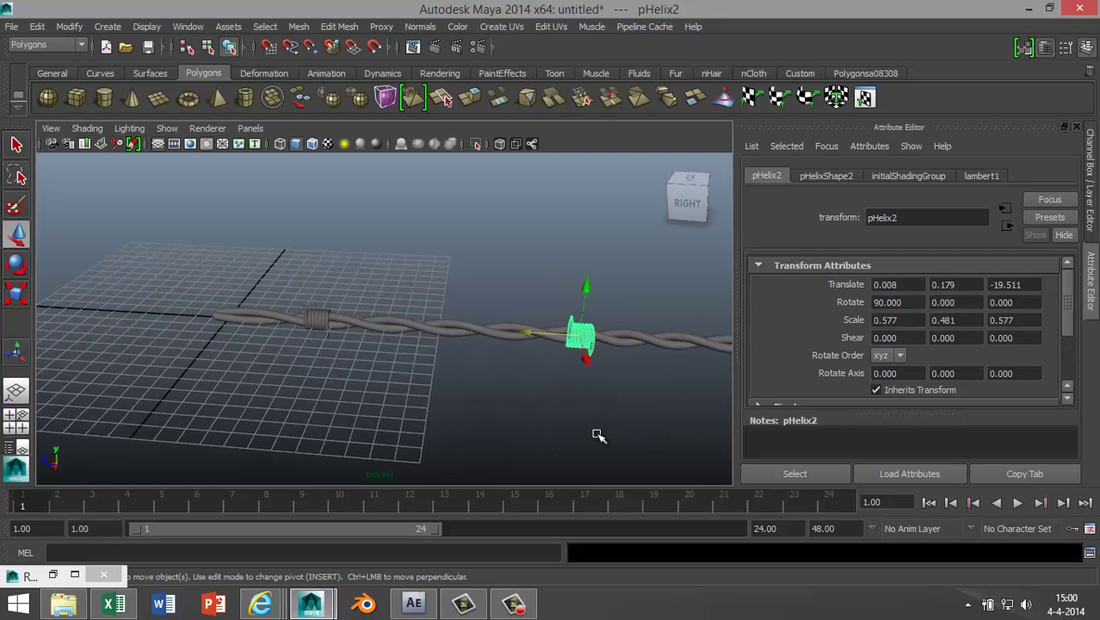
key(e)
drag(585, 303, 605, 350)
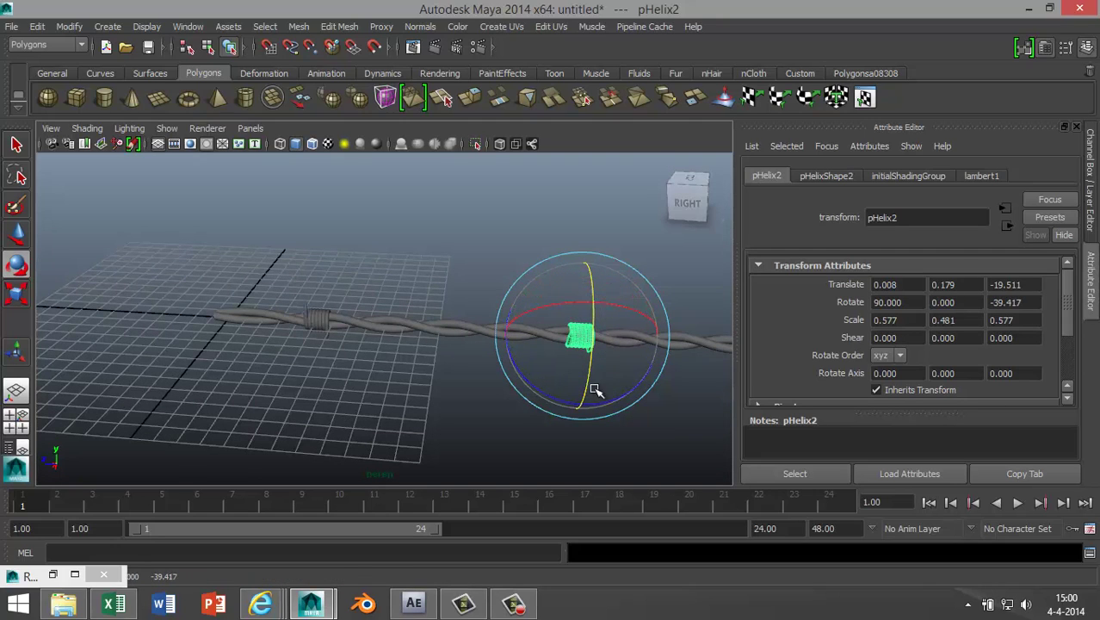
scroll(628, 383, down, 3)
- Duplicate the coil again, moving the third copy further along the wire and turning it
key(ctrl+d)
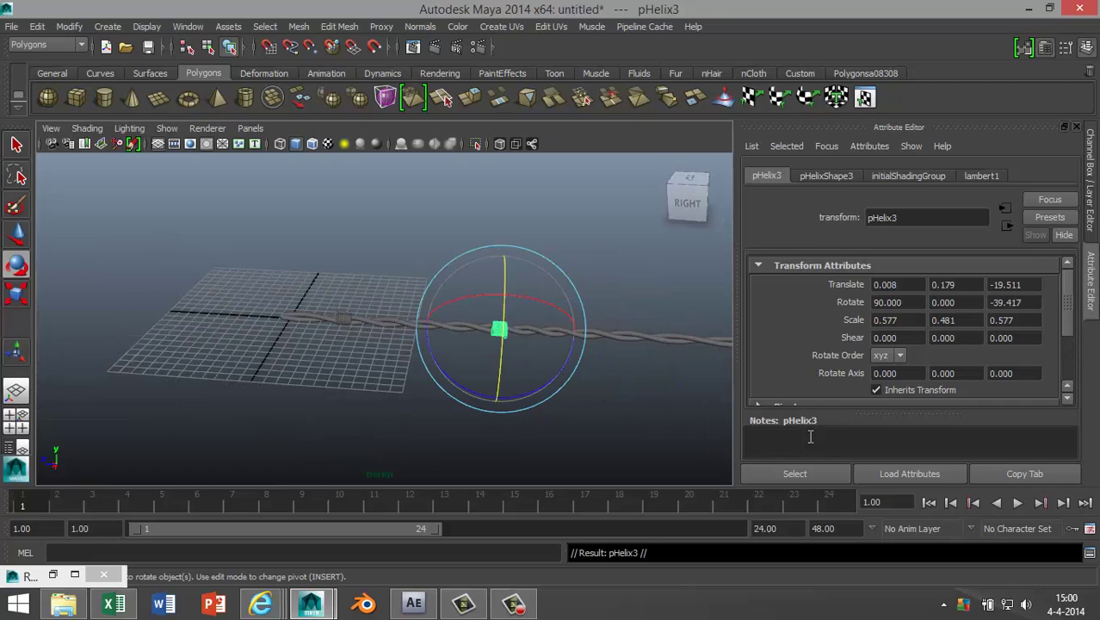
key(w)
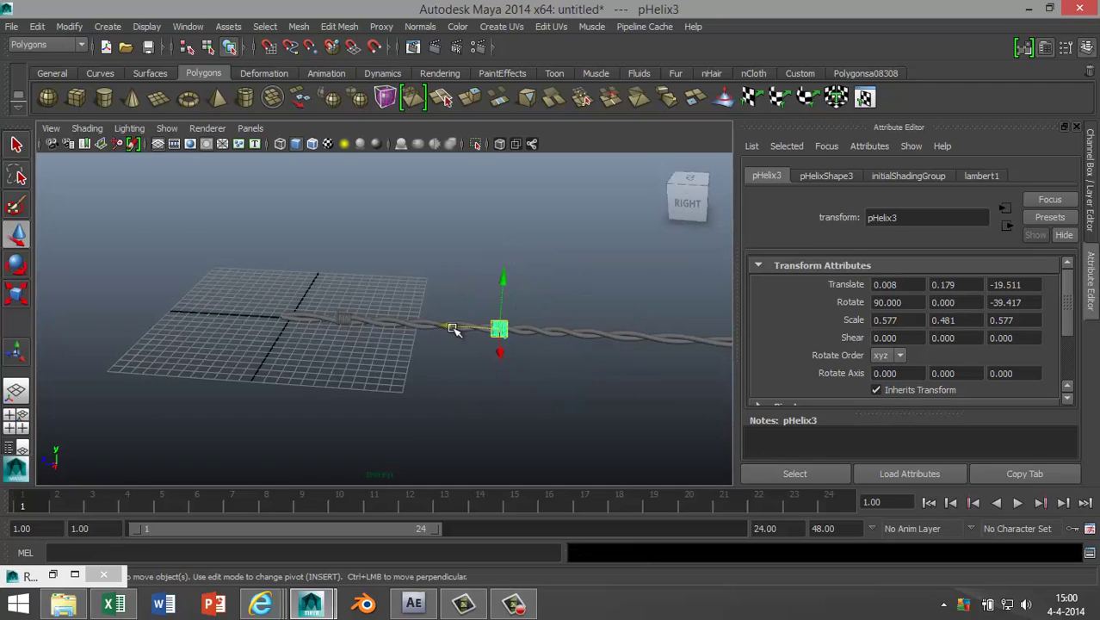
drag(448, 328, 618, 349)
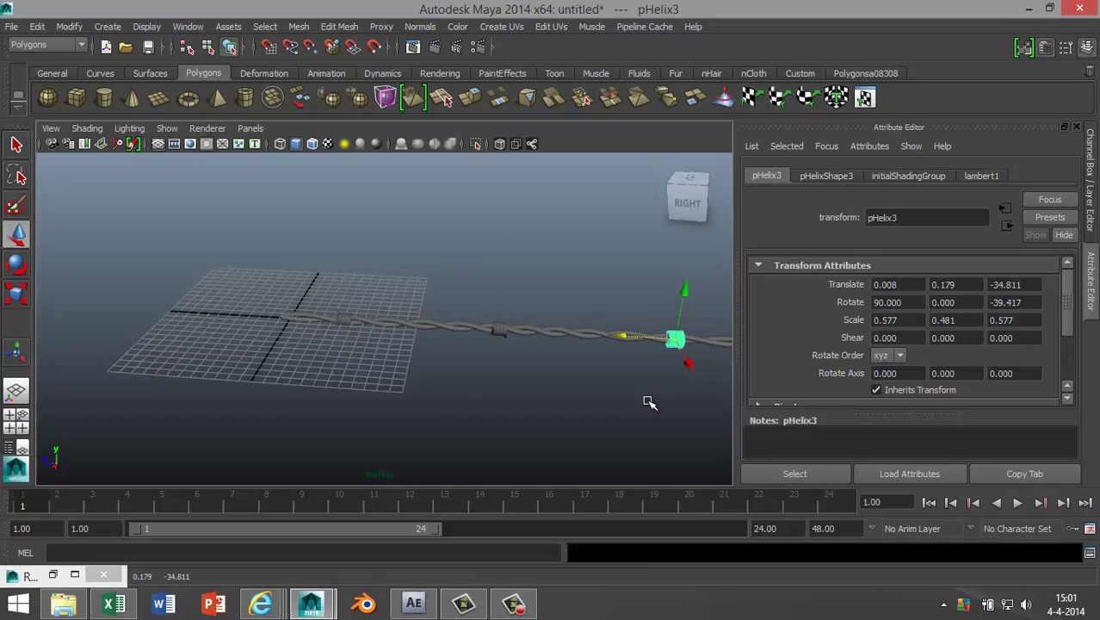
key(e)
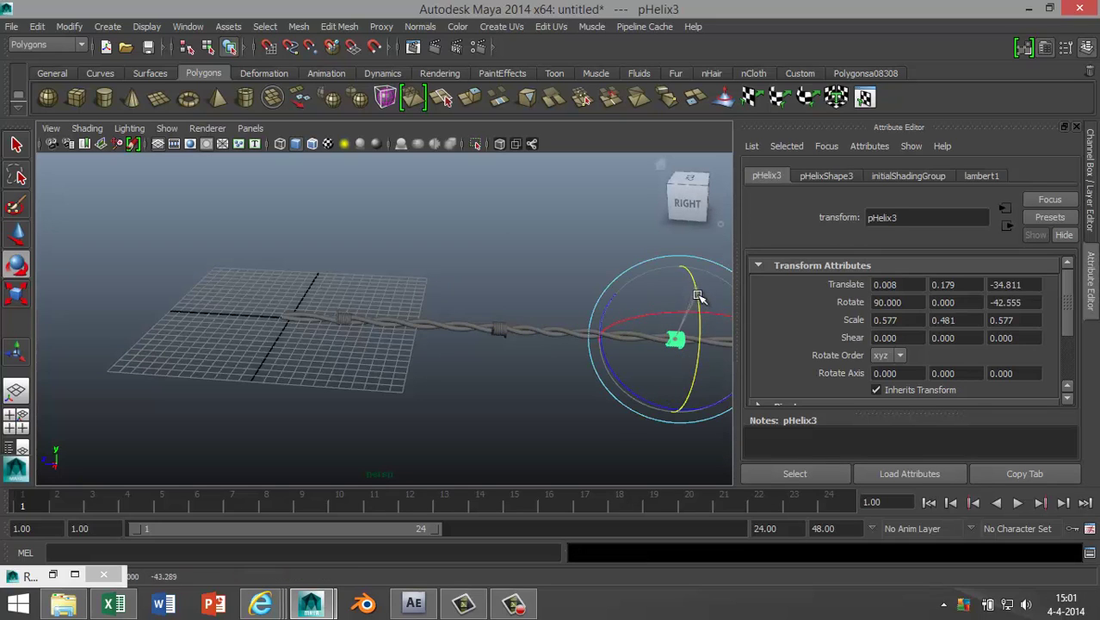
drag(700, 285, 699, 326)
key(f)
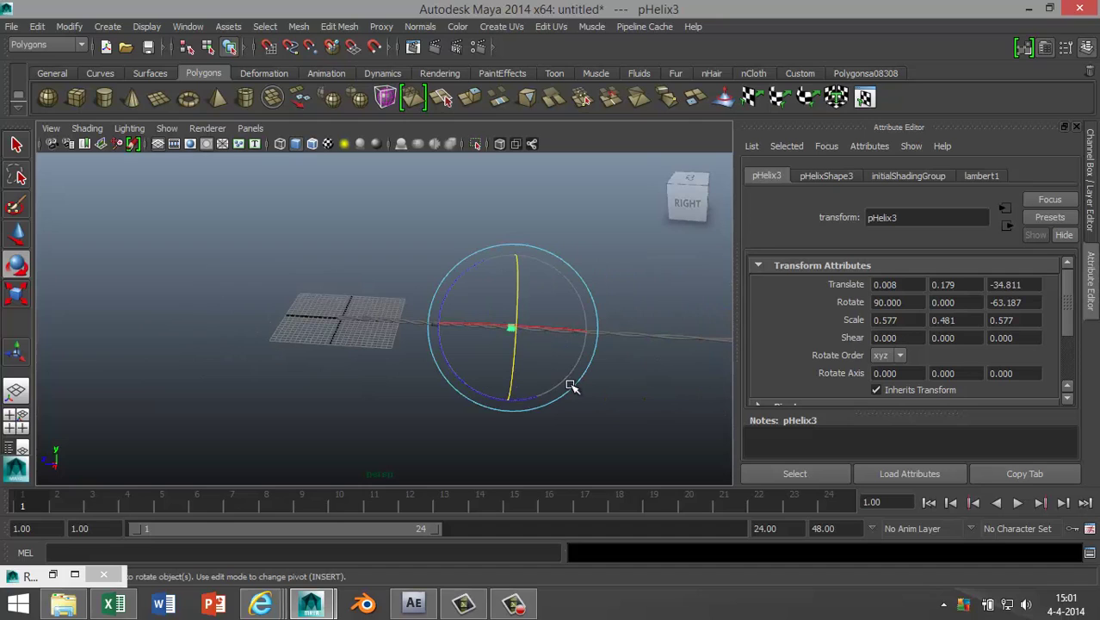
alt+middle_drag(584, 386, 491, 400)
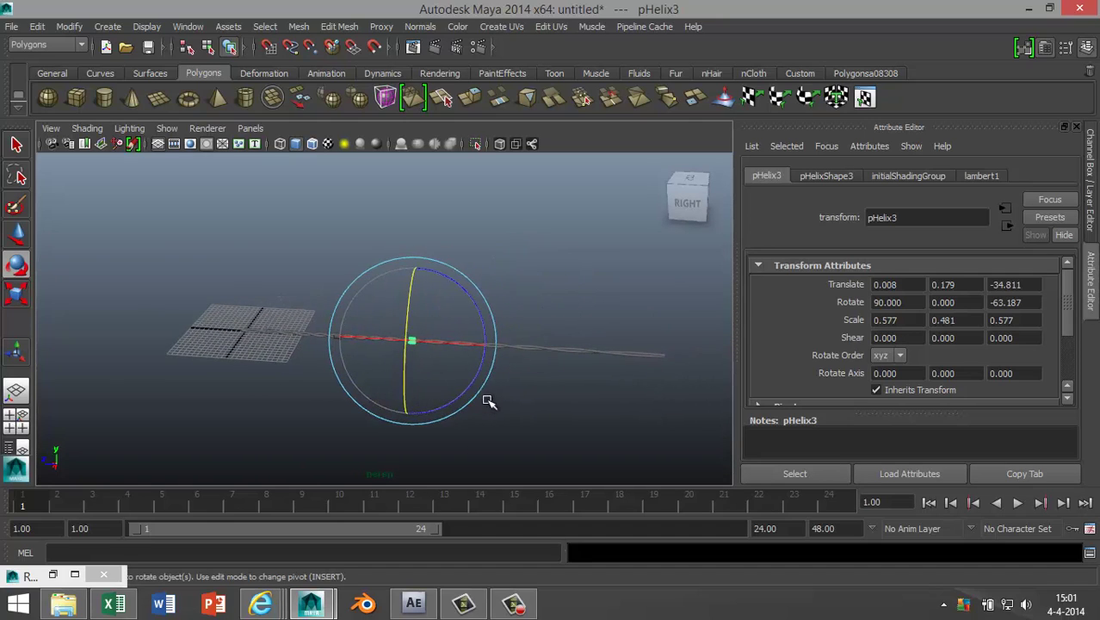
scroll(491, 398, up, 3)
- Add a fourth coil, pHelix4, at Z -51.540 rotated -84.774, then select the coils
key(ctrl+d)
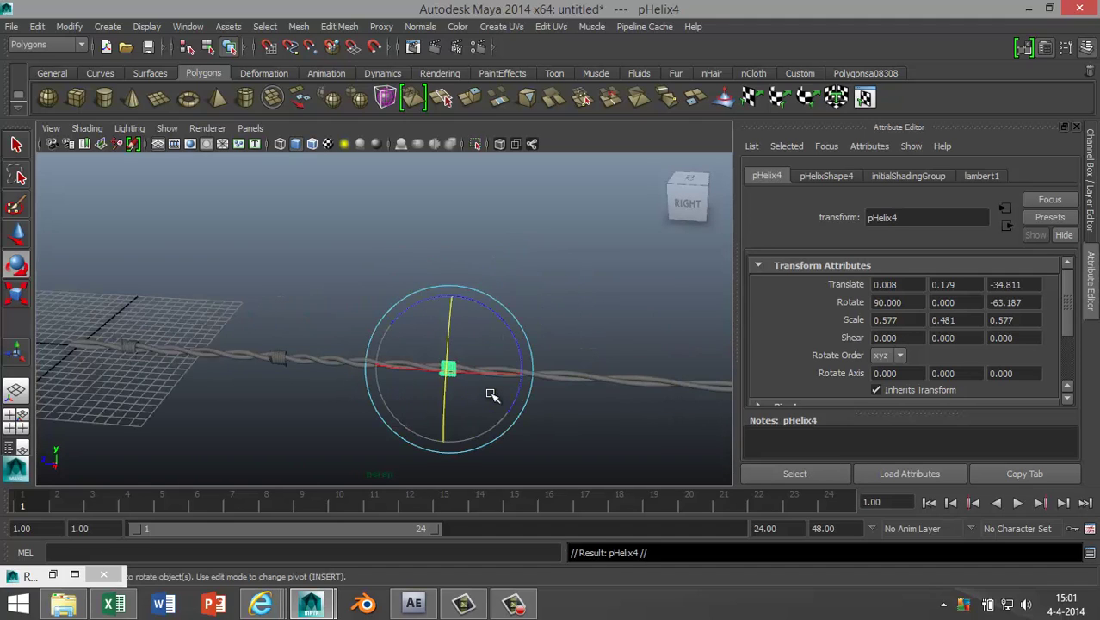
key(w)
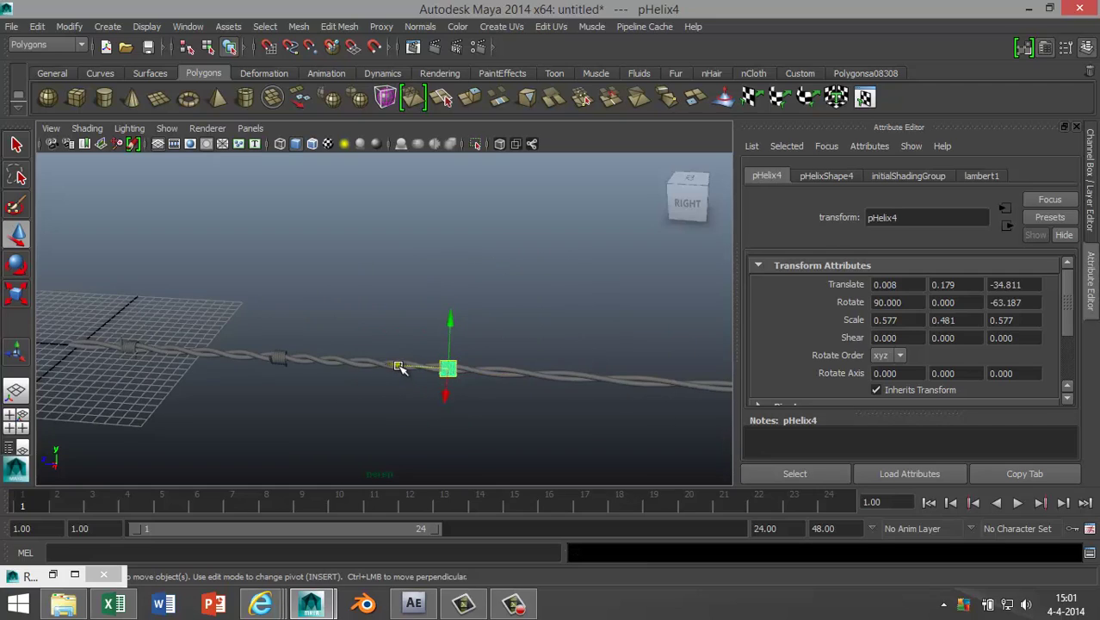
drag(399, 367, 591, 402)
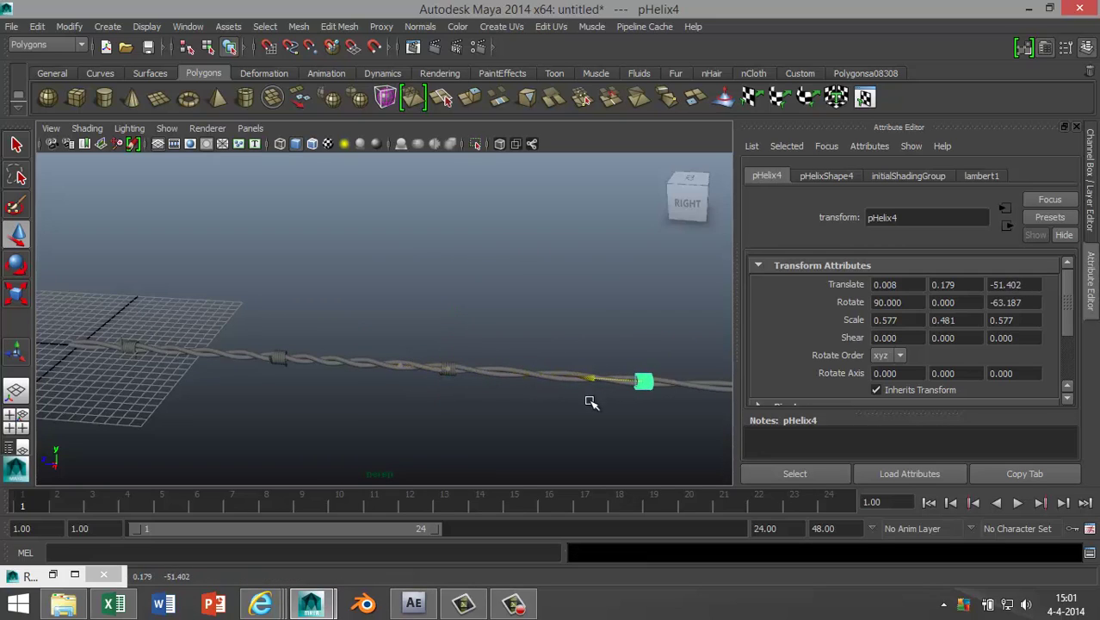
key(e)
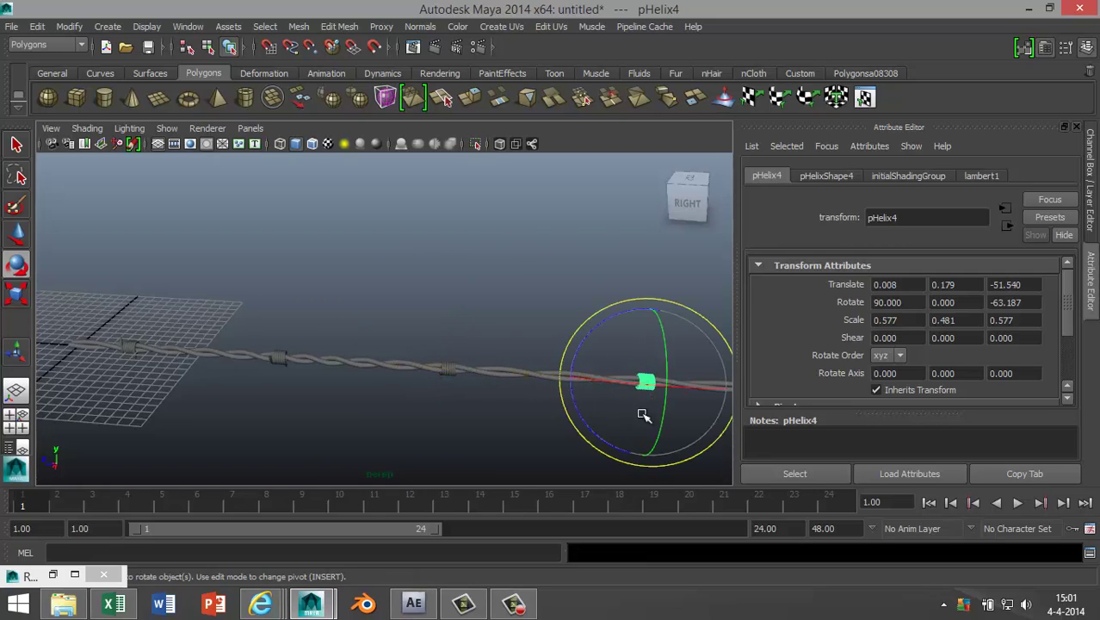
drag(659, 337, 592, 394)
alt+right_drag(592, 394, 507, 411)
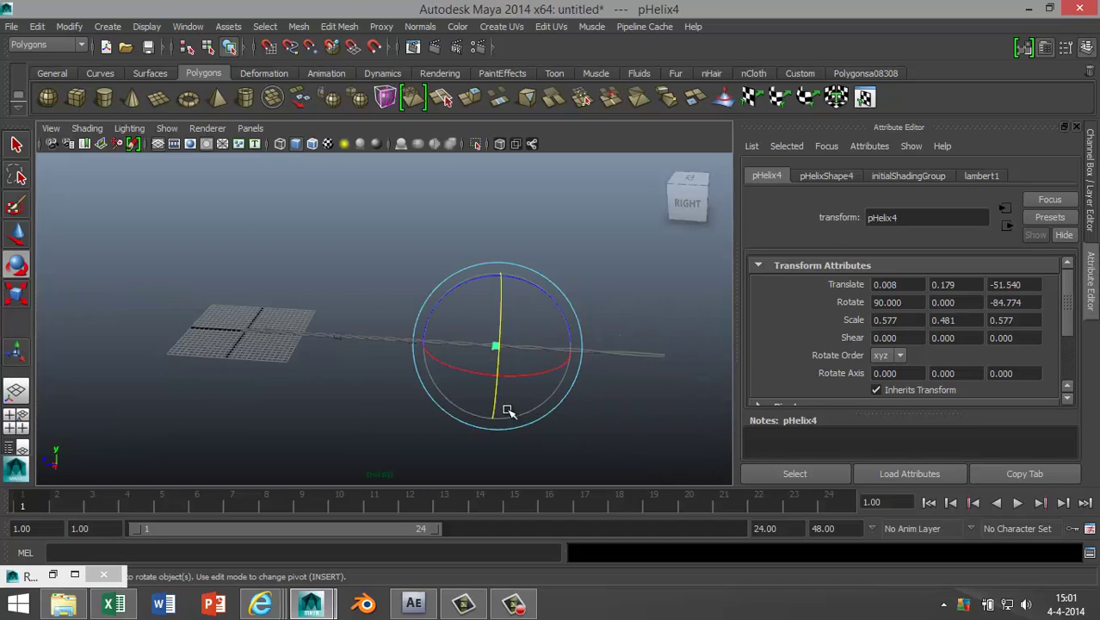
alt+drag(327, 424, 420, 425)
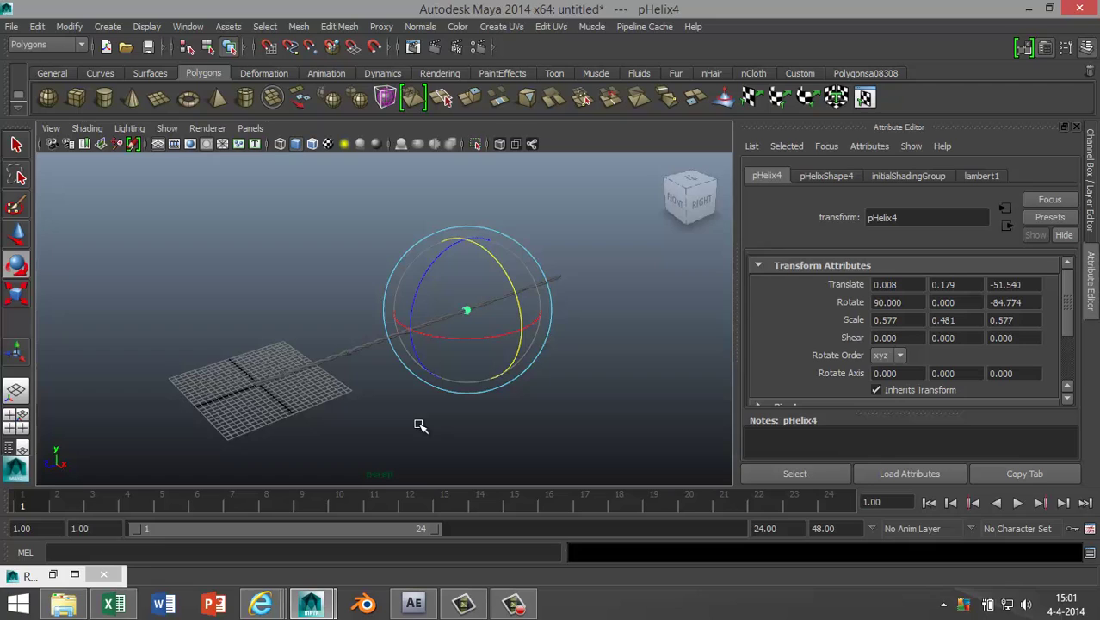
mouse_move(271, 247)
mouse_down()
mouse_move(618, 407)
mouse_move(613, 425)
mouse_up()
- Select all the barbed wire pieces and raise them high above the grid
key(w)
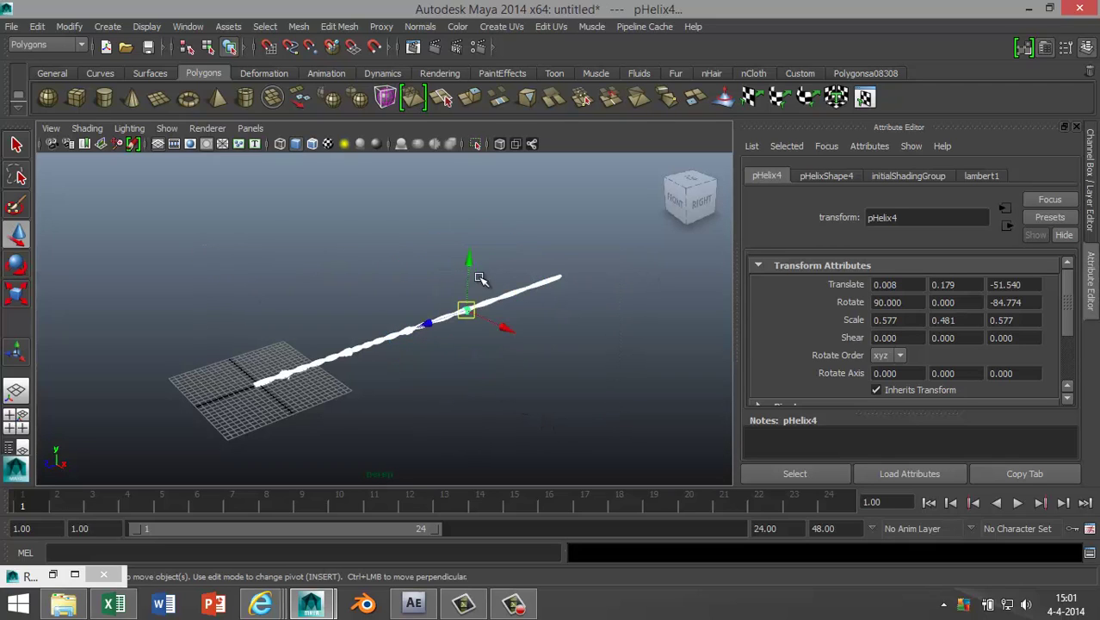
drag(468, 263, 464, 233)
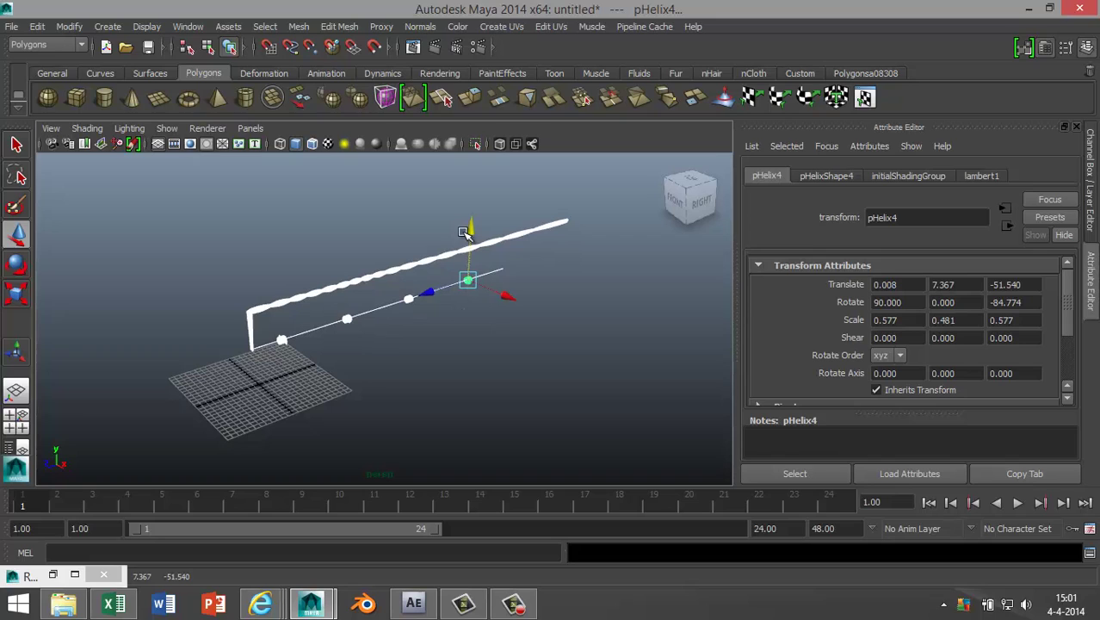
key(ctrl+z)
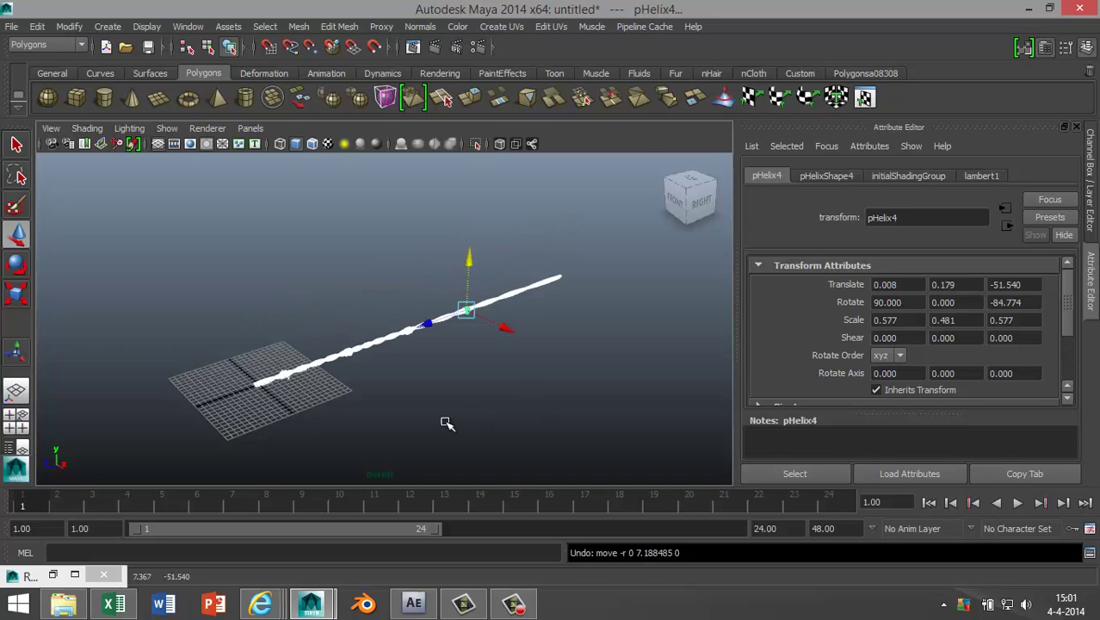
click(478, 407)
drag(121, 279, 639, 425)
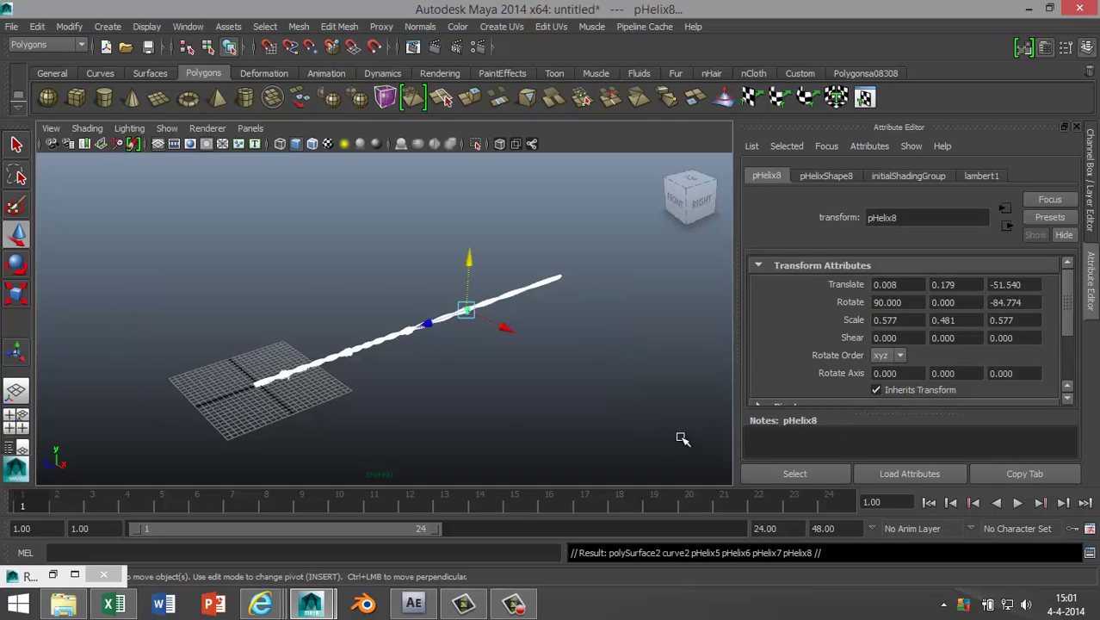
drag(468, 265, 470, 213)
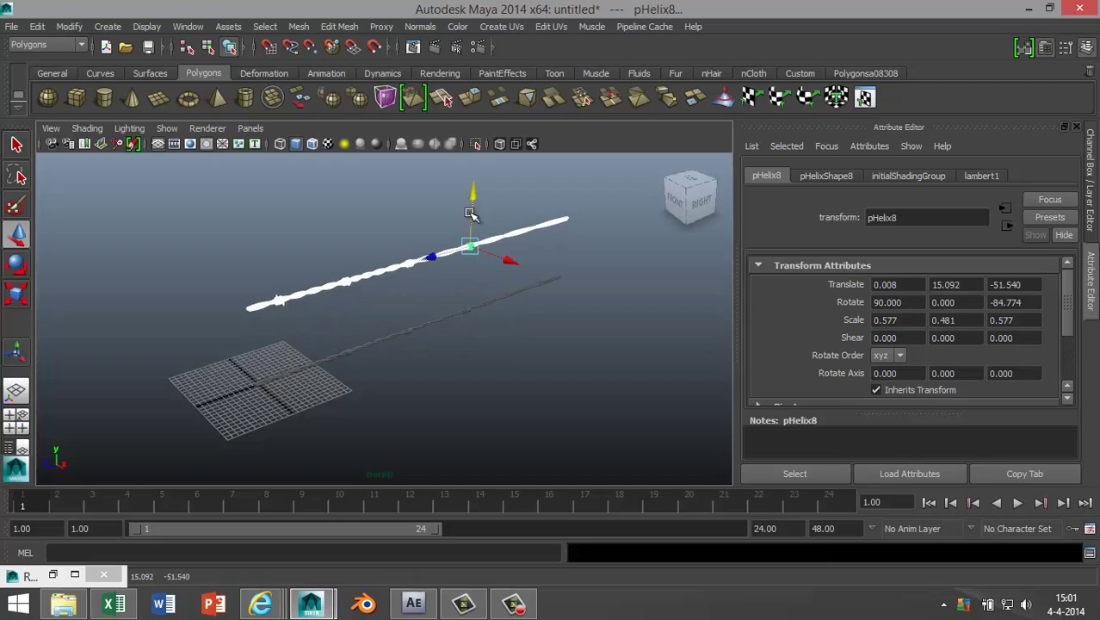
- Delete the small stray helix pieces left near the centre
drag(297, 336, 535, 359)
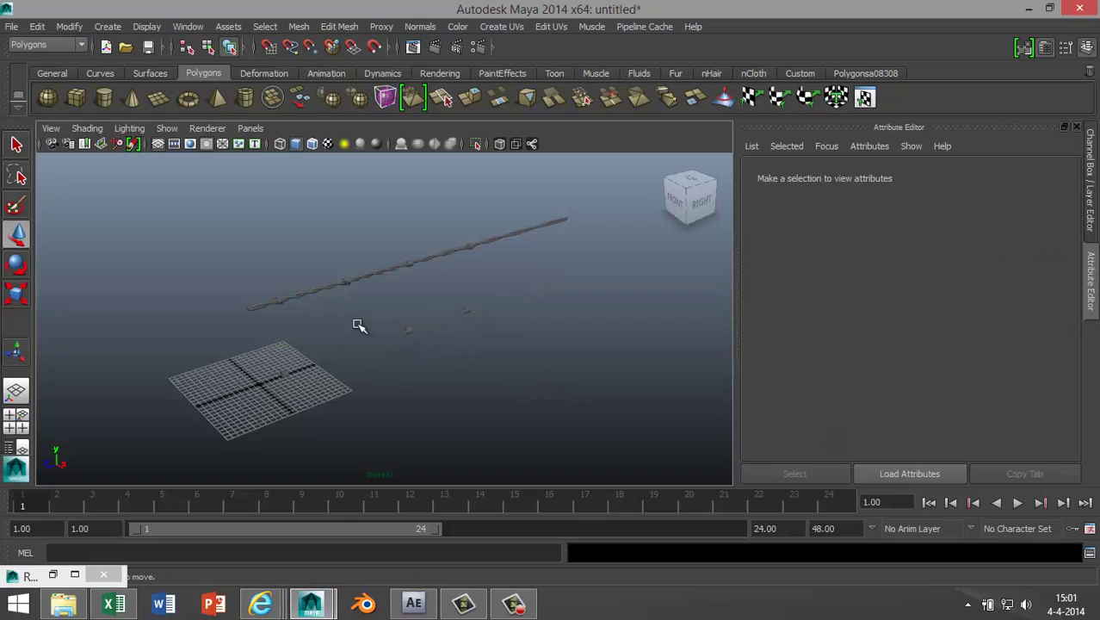
drag(359, 316, 528, 346)
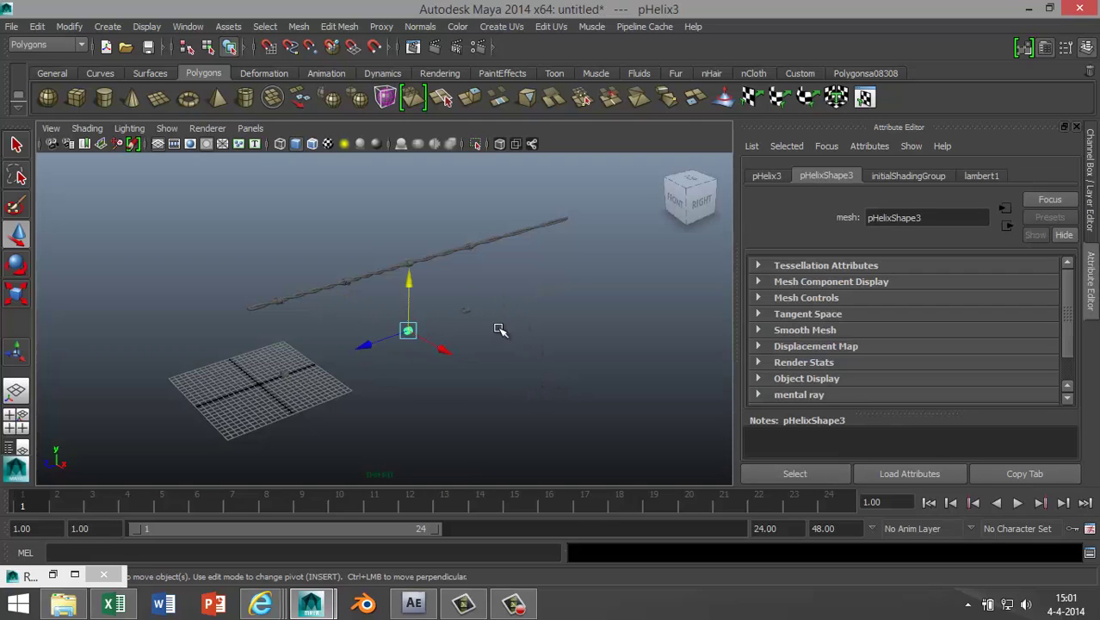
key(Delete)
drag(469, 297, 506, 353)
key(Delete)
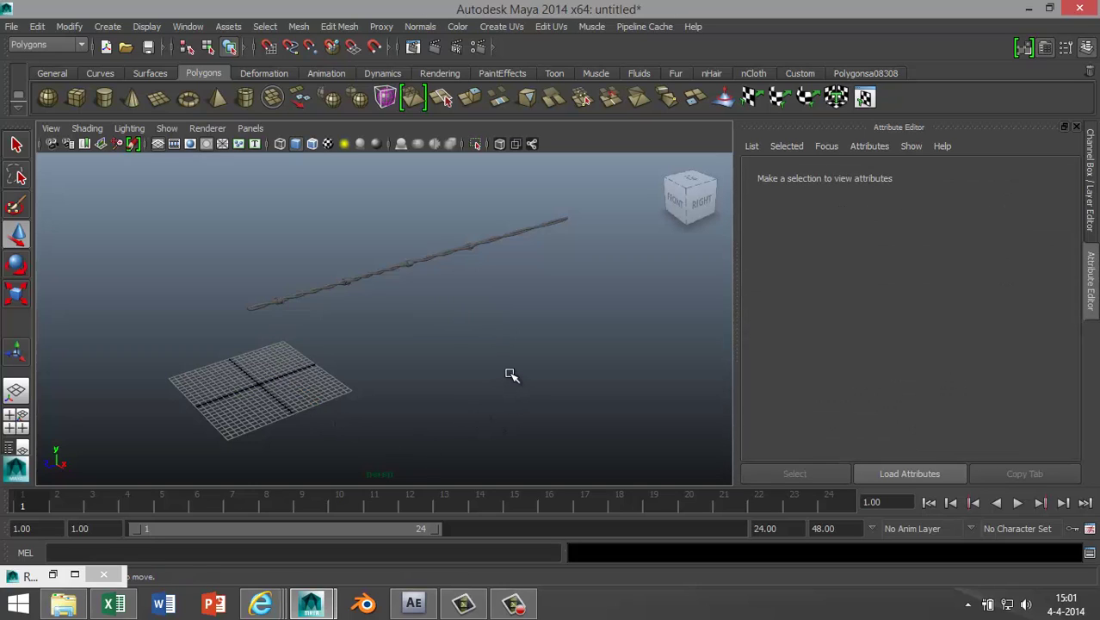
alt+drag(393, 362, 337, 382)
- Draw a large polygon plane, pPlane1, and lower the barbed wire down onto it
click(158, 98)
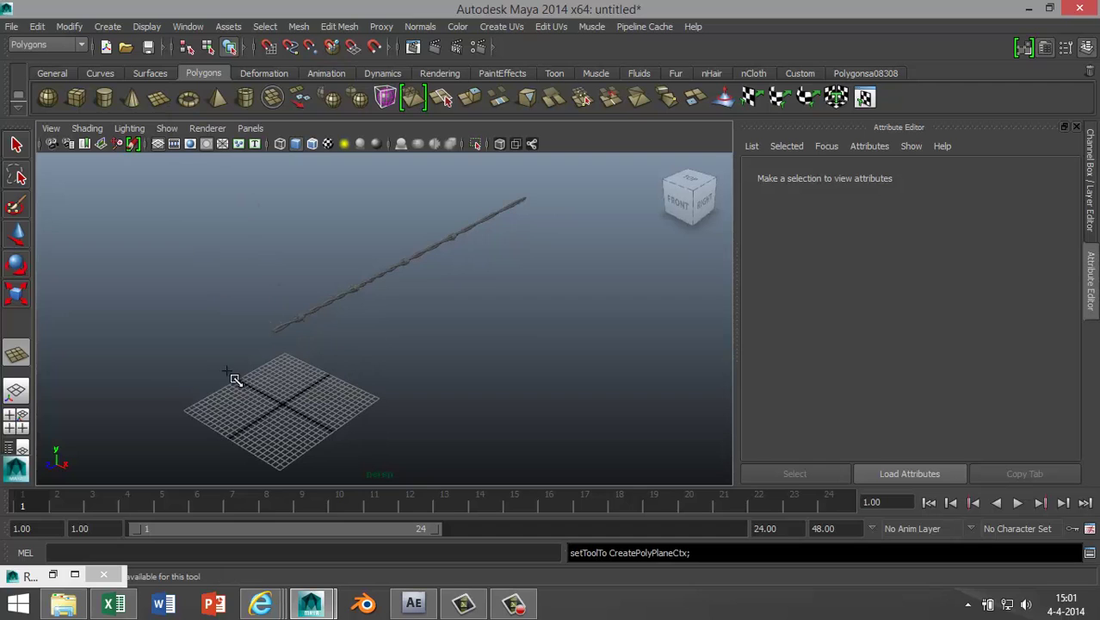
drag(126, 377, 900, 298)
key(w)
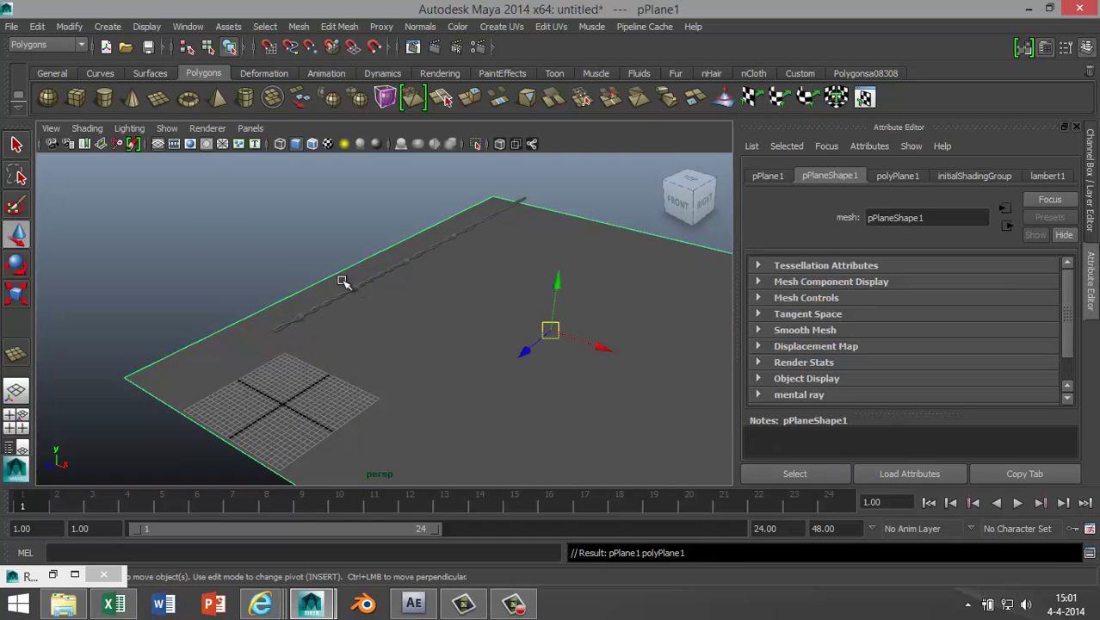
drag(509, 179, 225, 356)
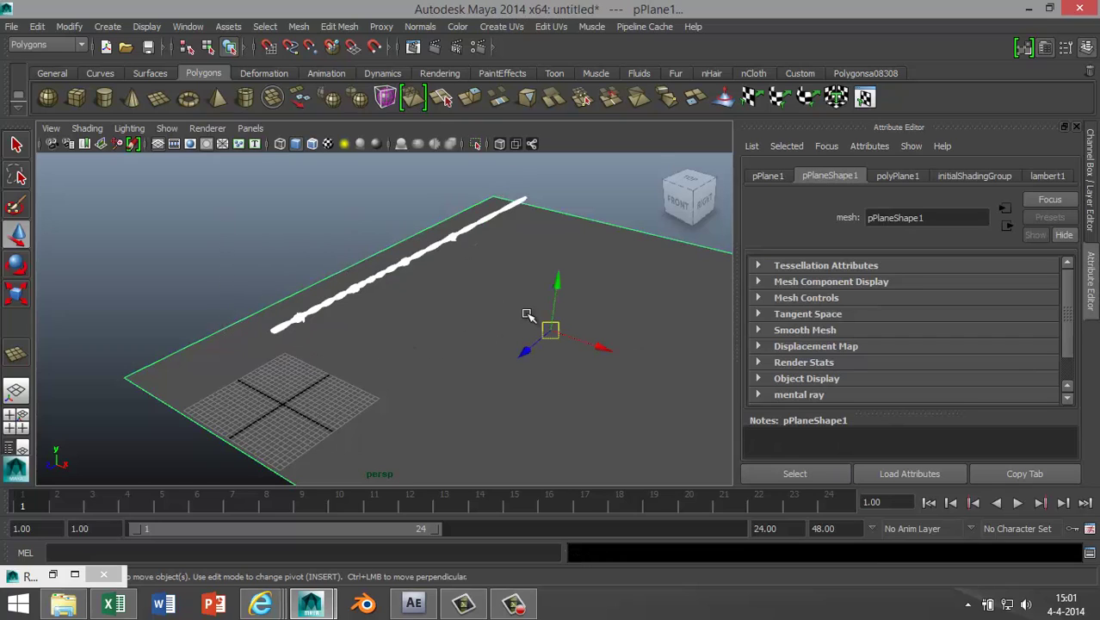
shift+click(660, 297)
drag(463, 217, 591, 320)
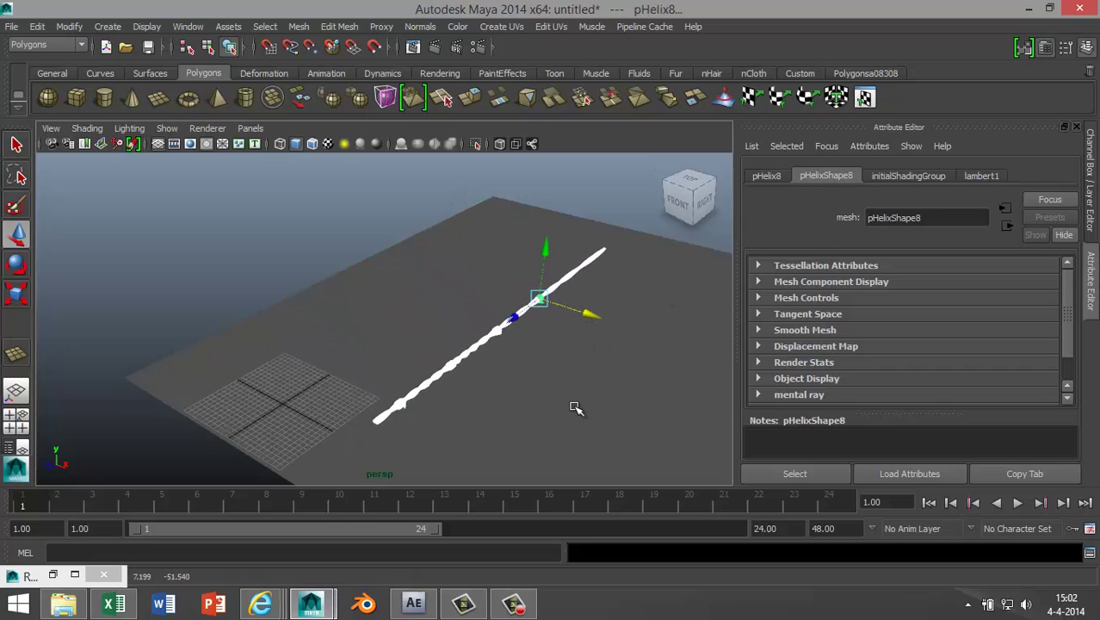
alt+drag(576, 408, 520, 380)
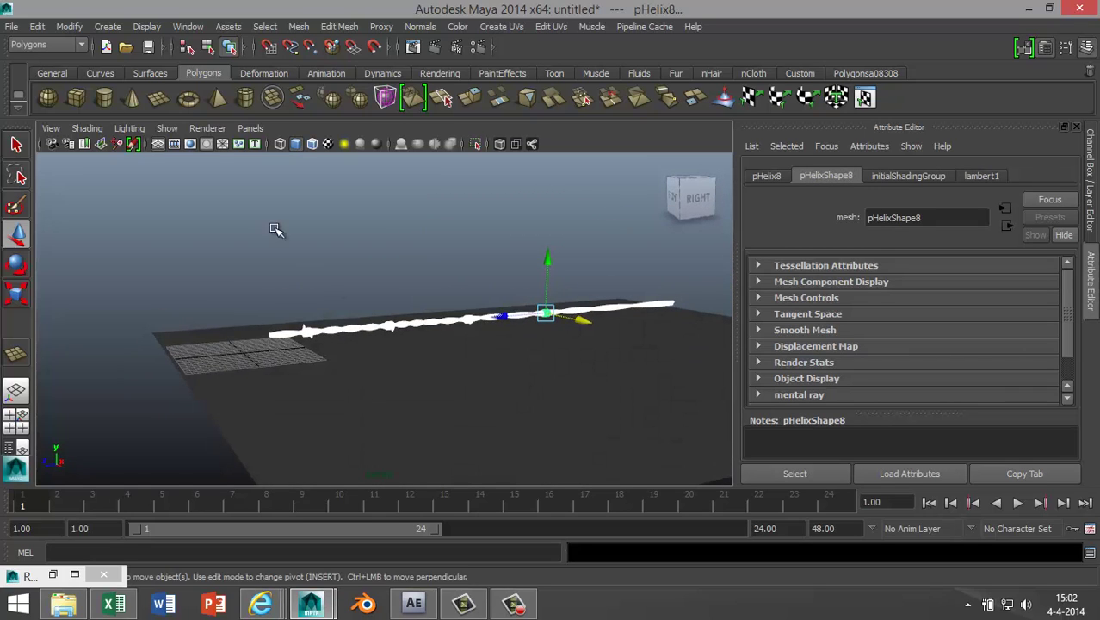
- Create a point light high above the barbed wire, then duplicate it and shift the copy along the wire
click(108, 27)
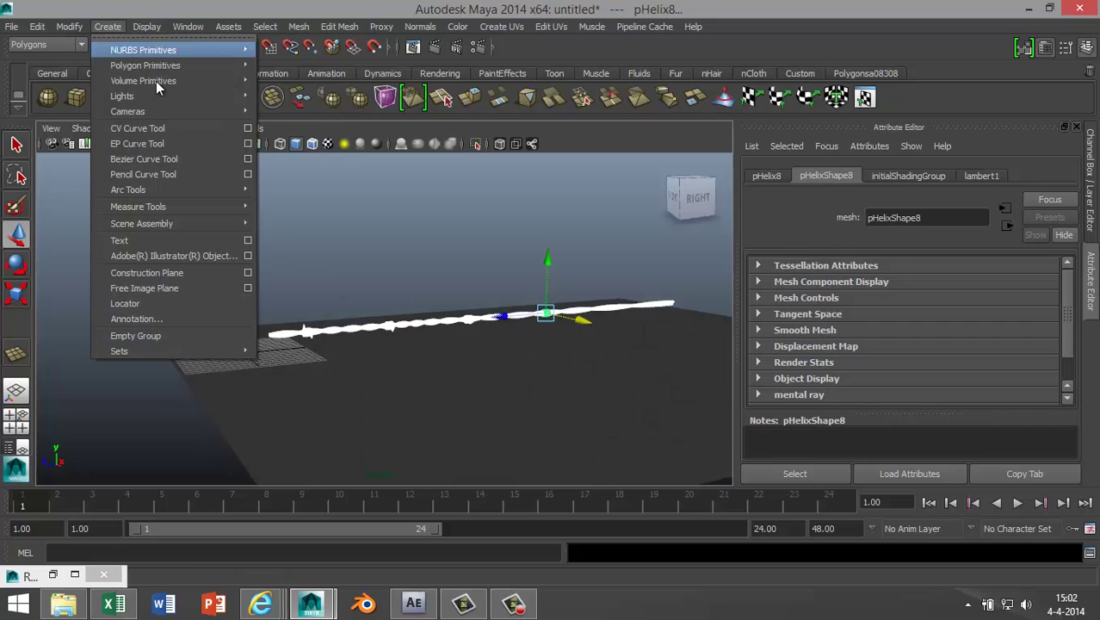
mouse_move(234, 111)
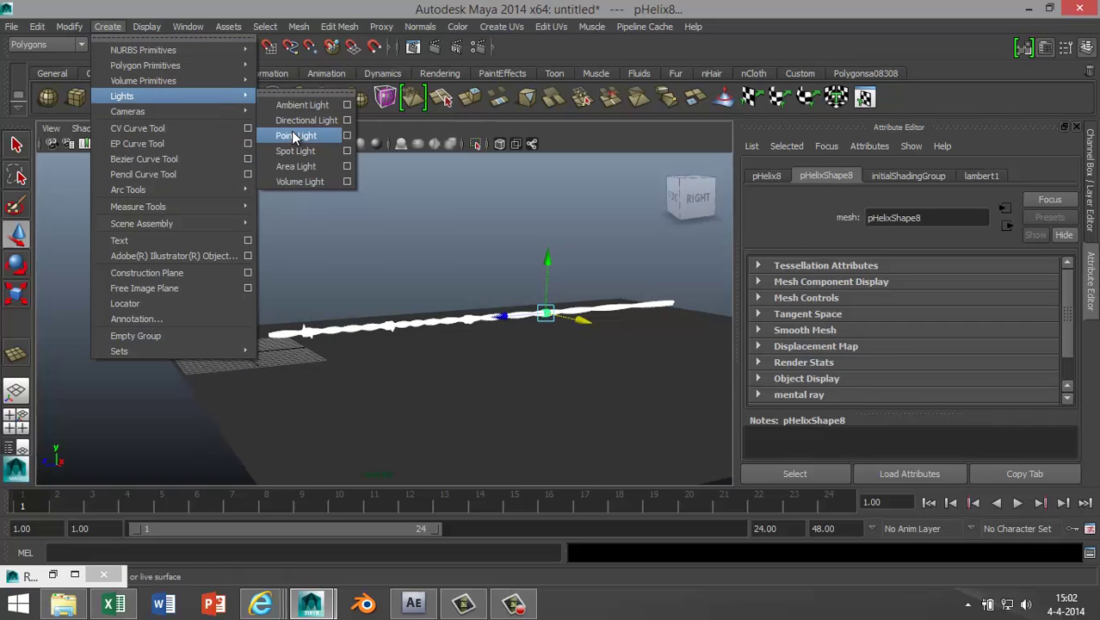
click(293, 134)
drag(243, 314, 391, 344)
alt+drag(352, 466, 458, 442)
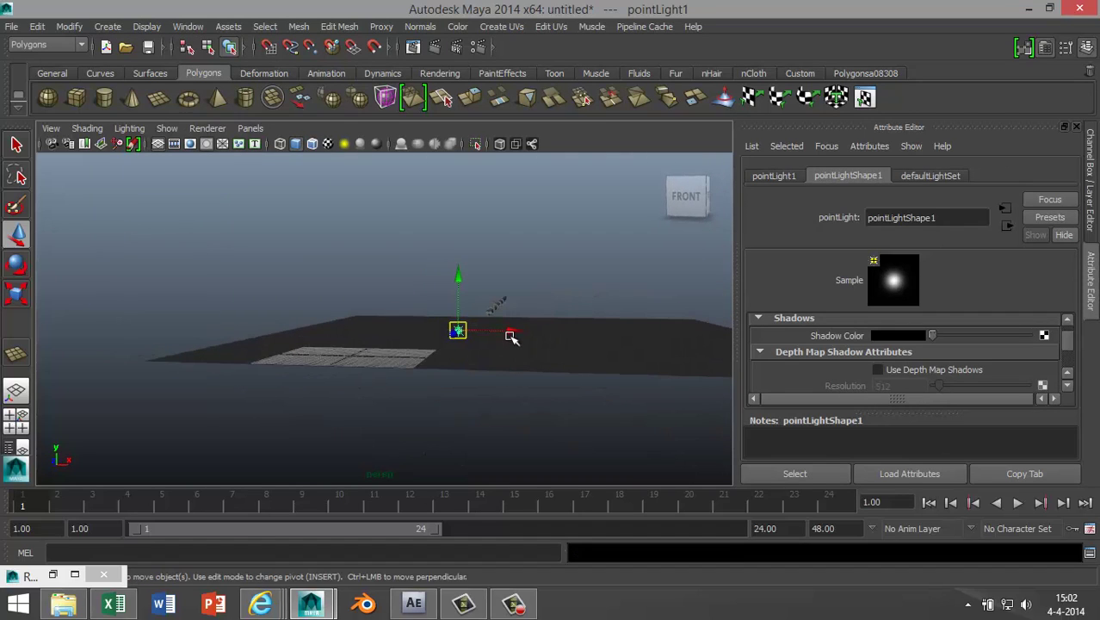
drag(511, 336, 668, 327)
drag(619, 296, 613, 196)
alt+drag(653, 319, 514, 344)
key(ctrl+d)
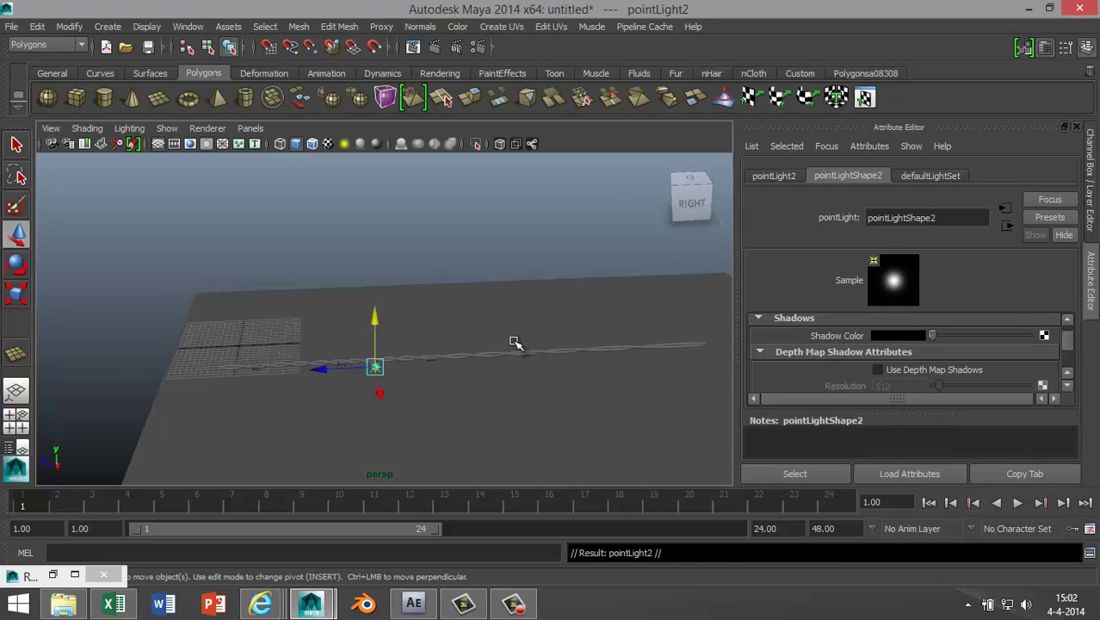
drag(331, 368, 510, 393)
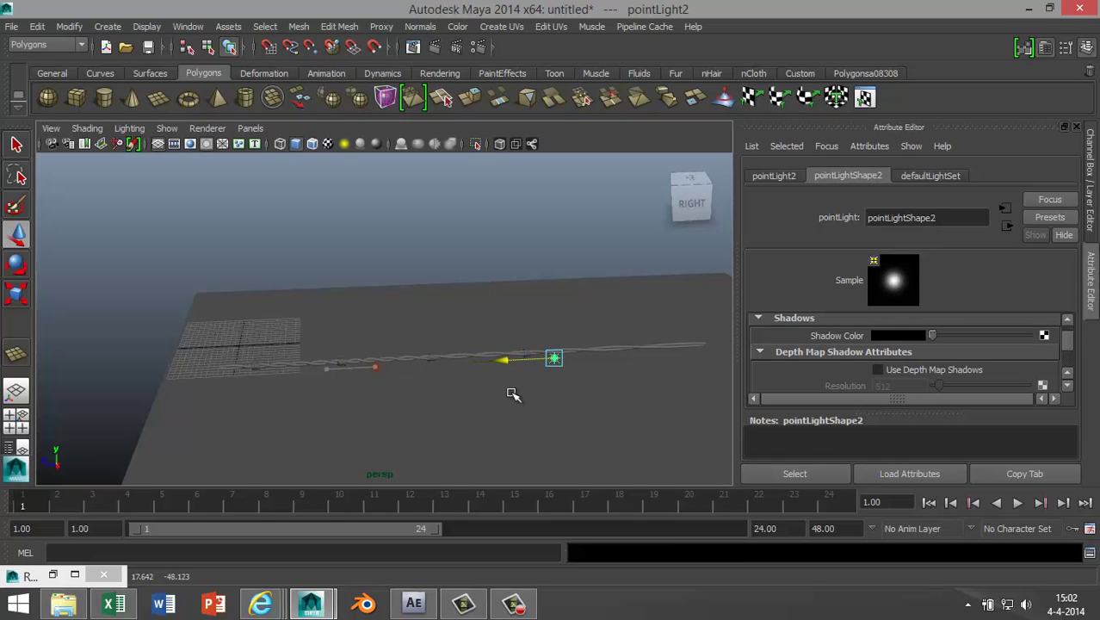
- Turn on depth map shadows for pointLight1
click(376, 369)
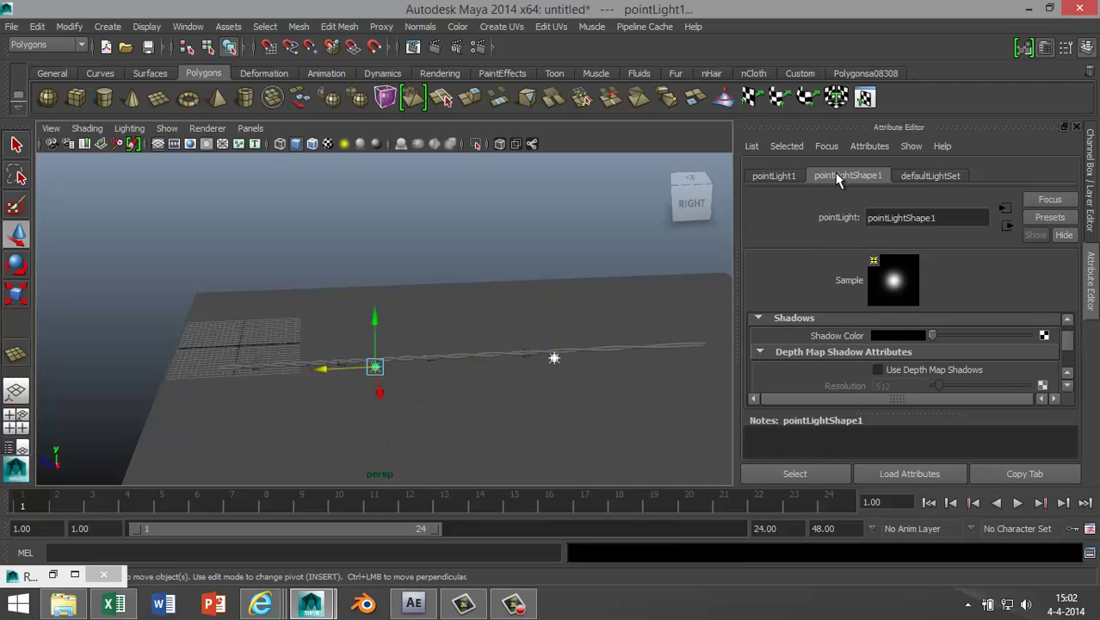
click(877, 370)
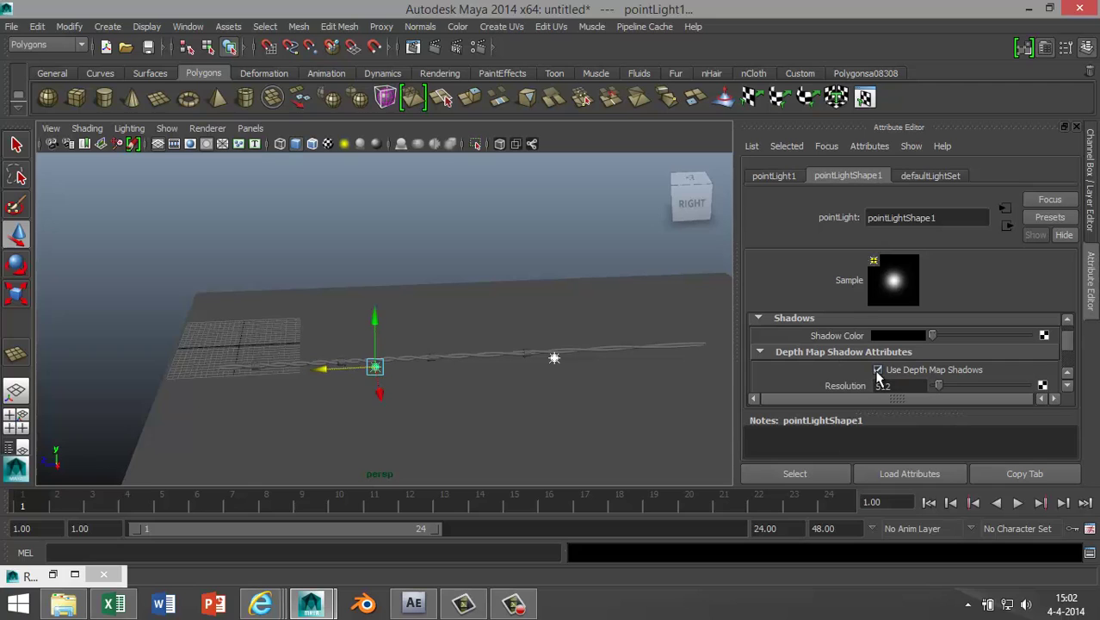
alt+drag(473, 371, 559, 371)
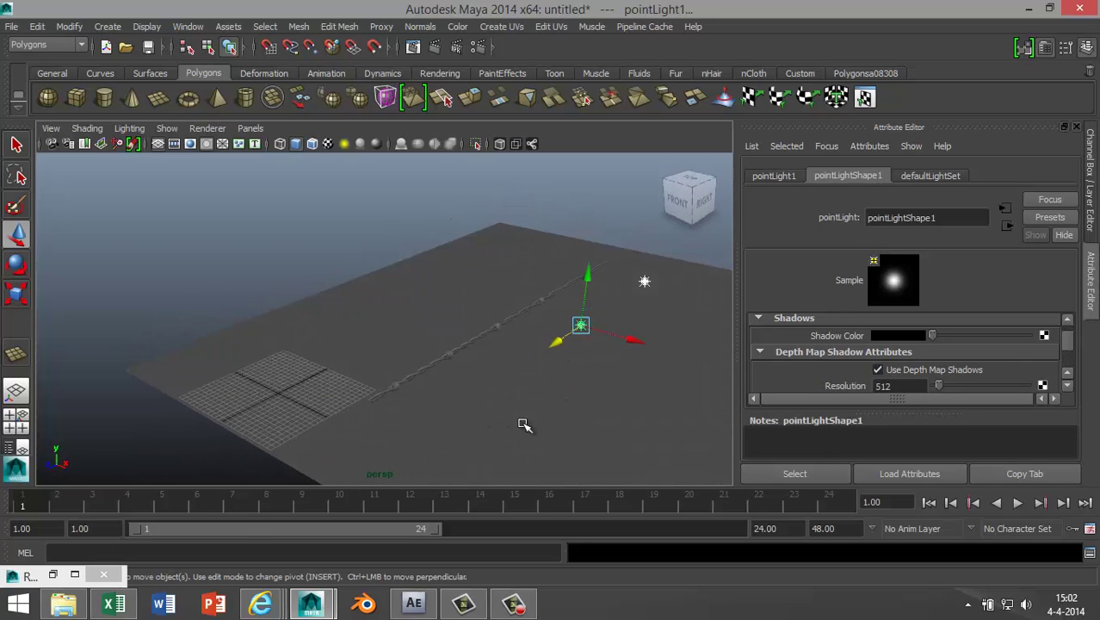
- Assign a new Phong E material to the ground plane
click(584, 409)
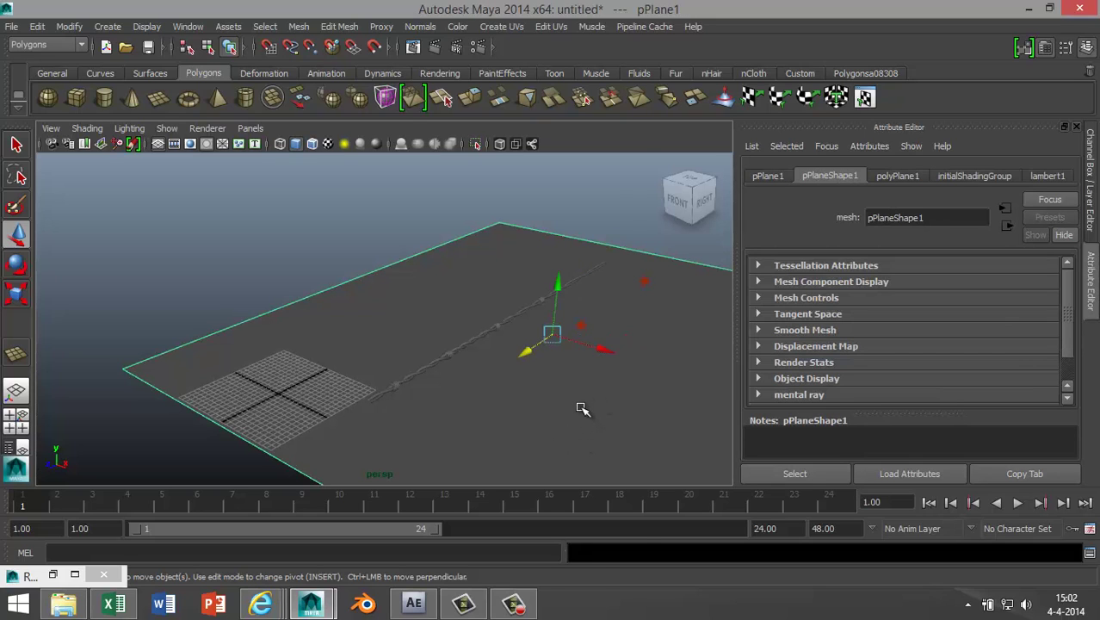
right_drag(582, 409, 595, 549)
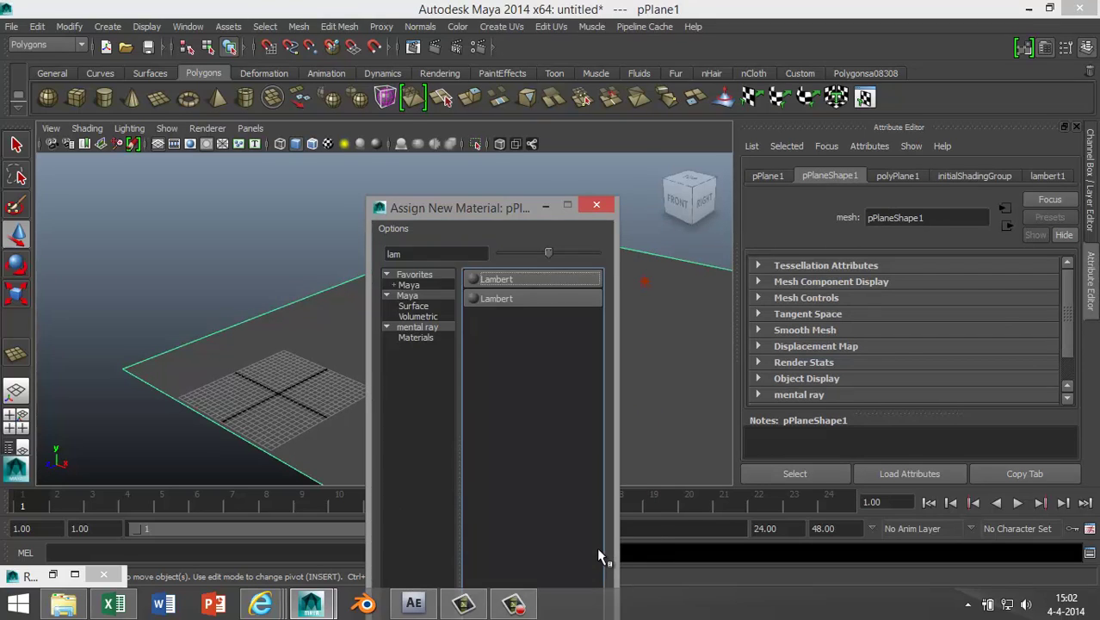
drag(435, 253, 369, 249)
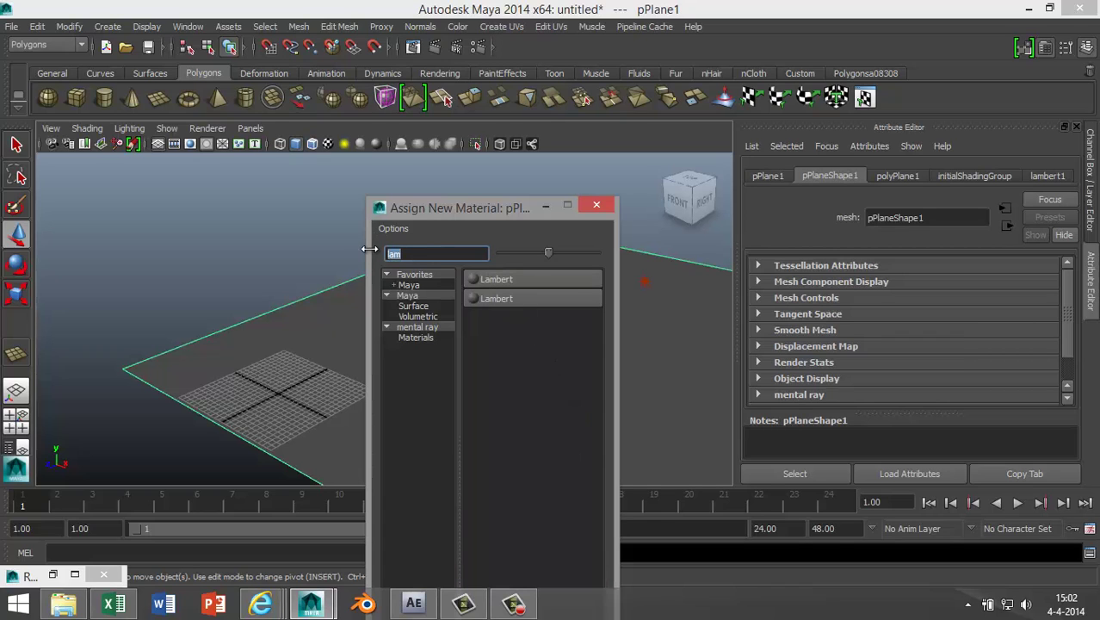
text(ph)
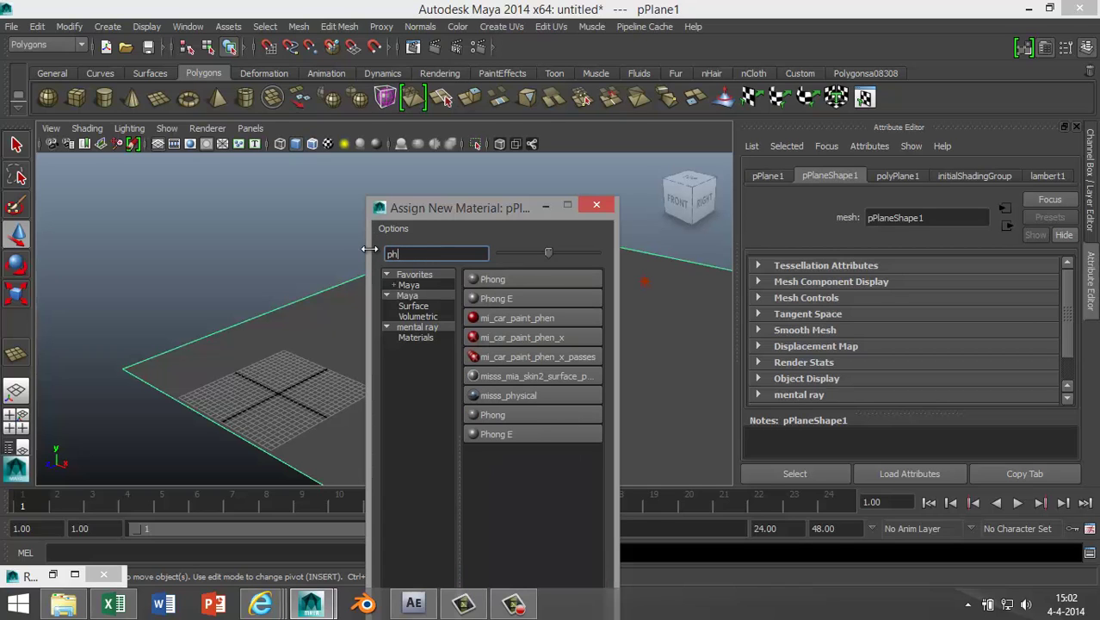
click(493, 299)
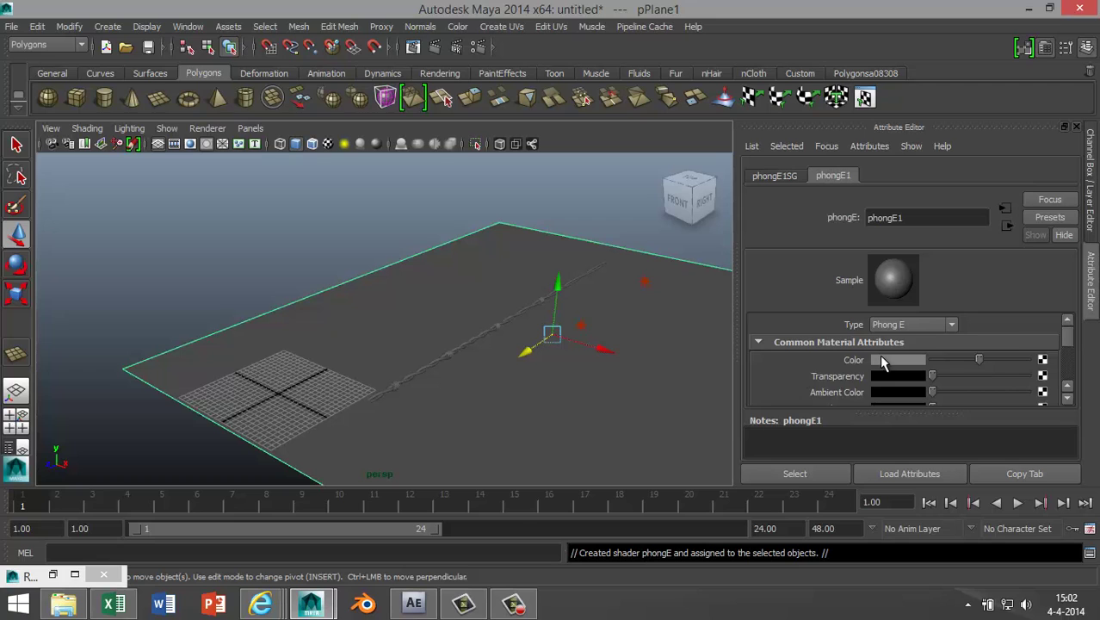
- Set the Phong E material's colour to white
click(878, 359)
click(823, 323)
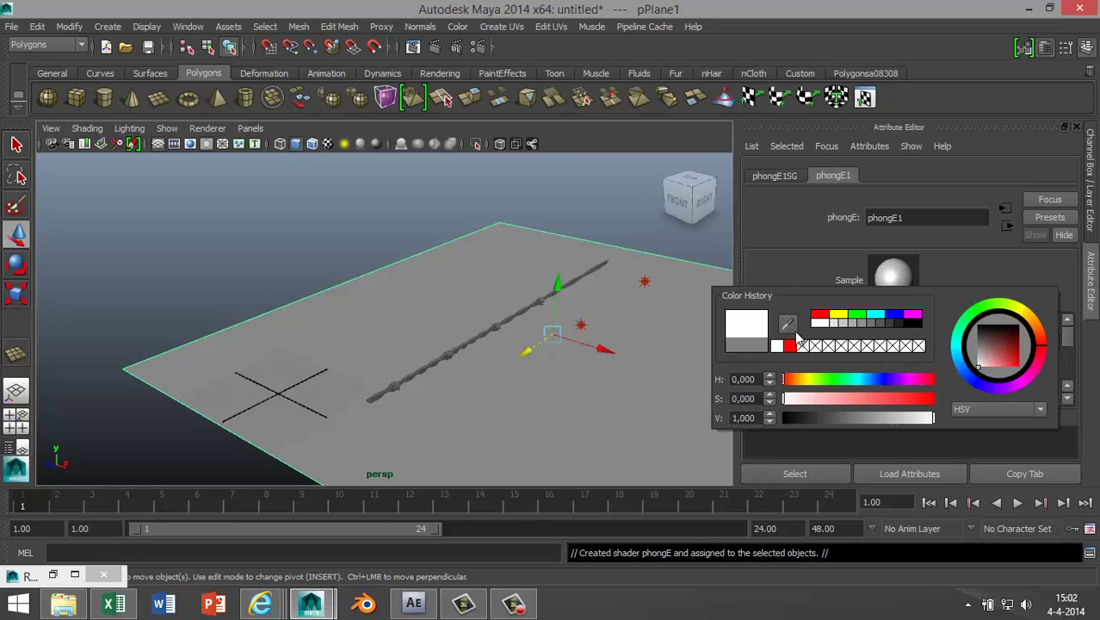
alt+drag(523, 385, 405, 363)
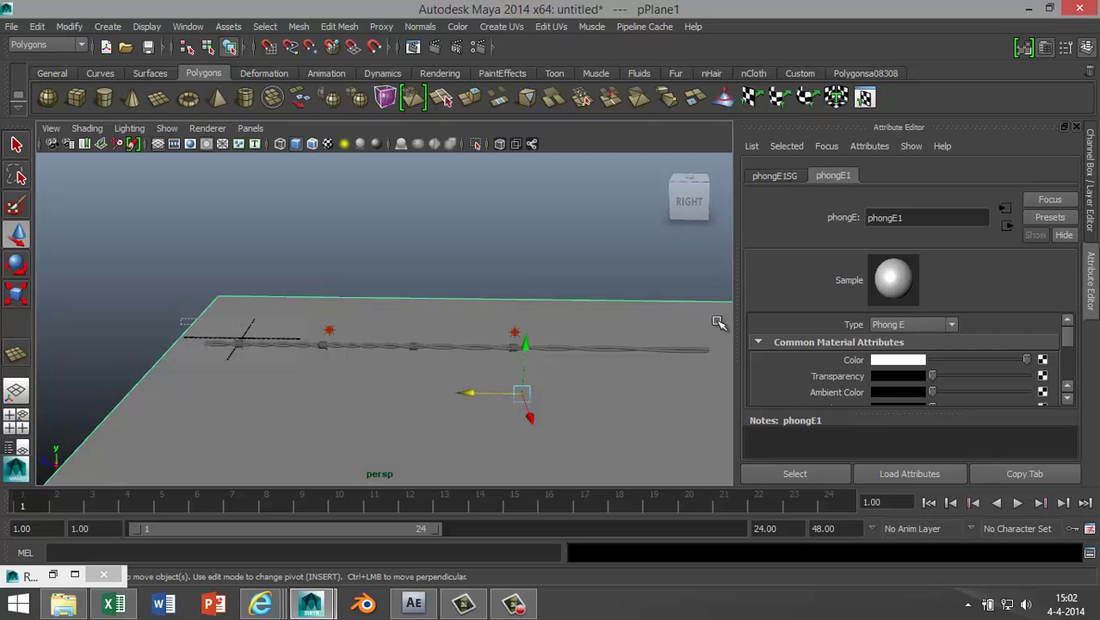
key(ctrl+z)
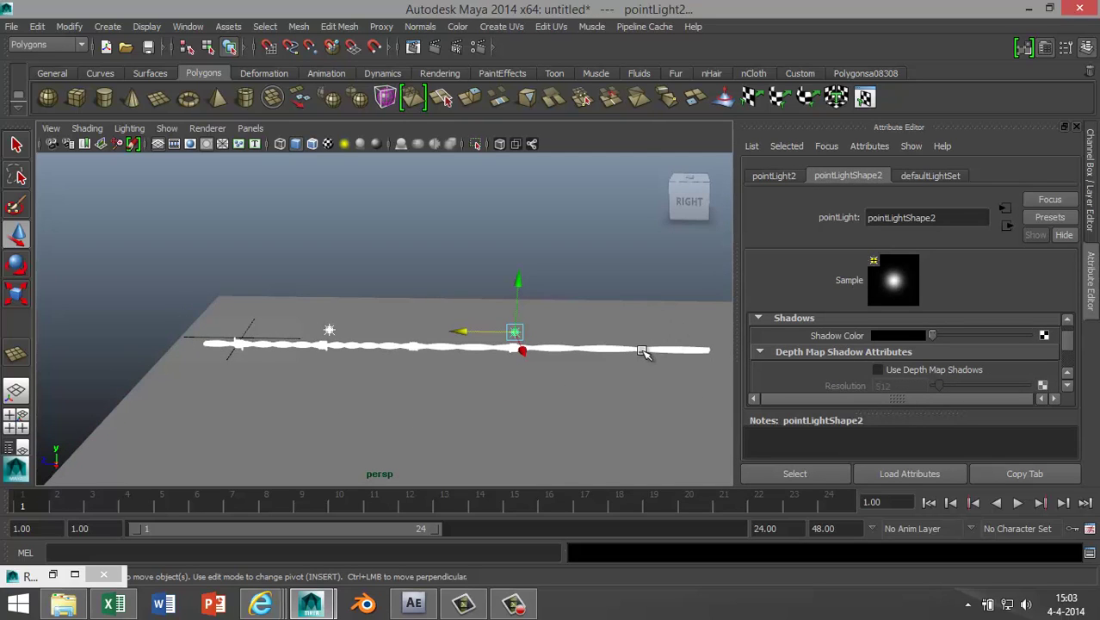
- Assign a new Lambert material to the barbed wire
right_drag(644, 352, 657, 550)
double_click(438, 254)
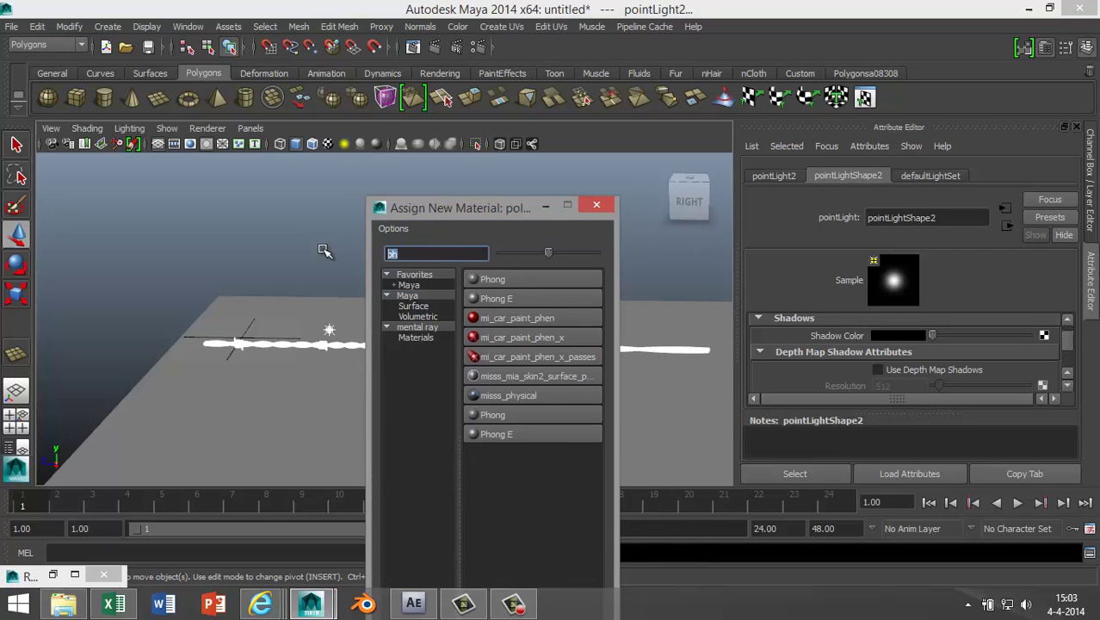
text(lam)
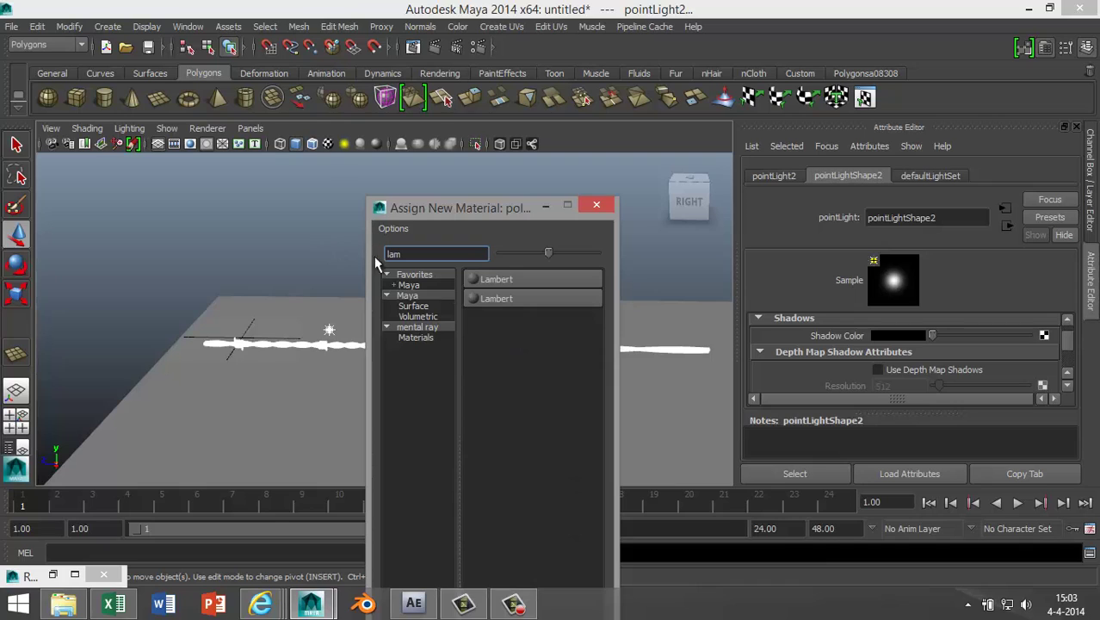
click(502, 277)
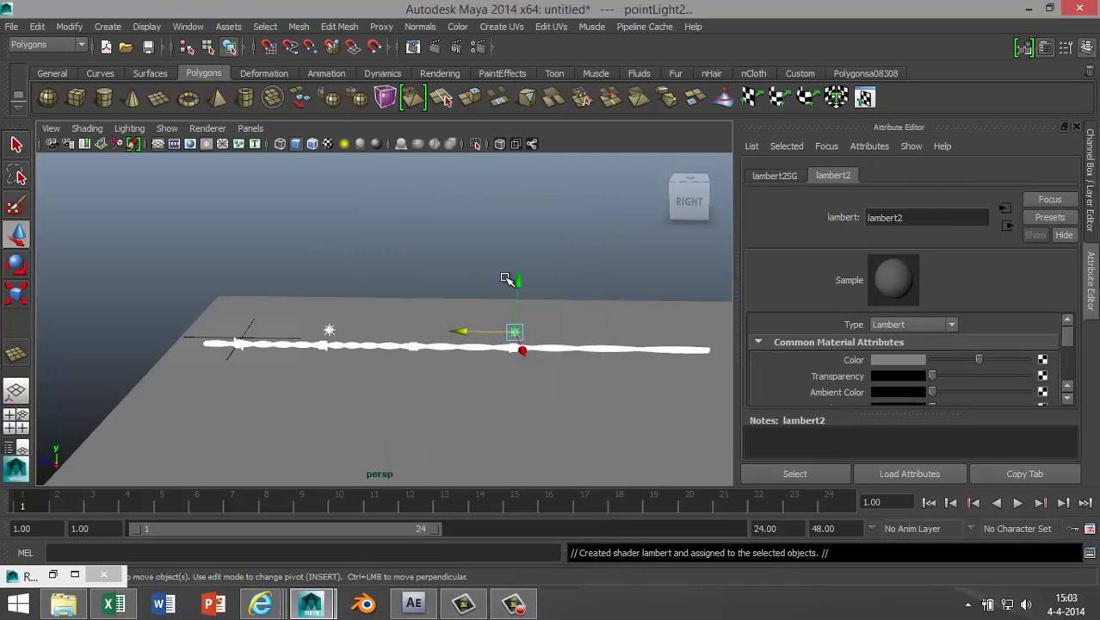
- Connect a File texture loading steel.png to the Lambert's Color
click(1042, 360)
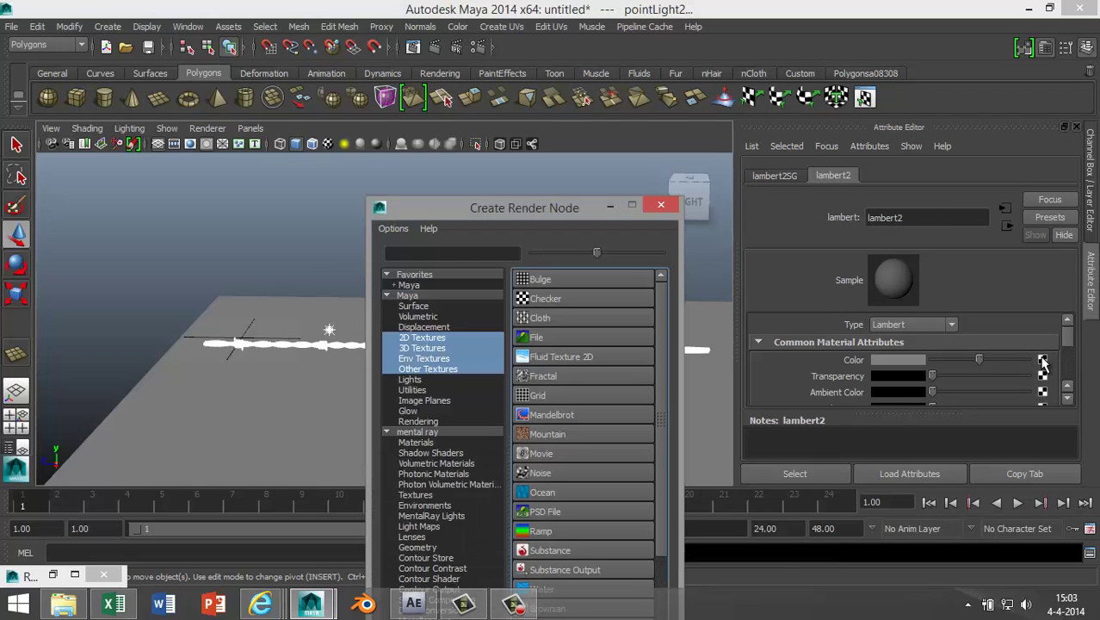
click(550, 336)
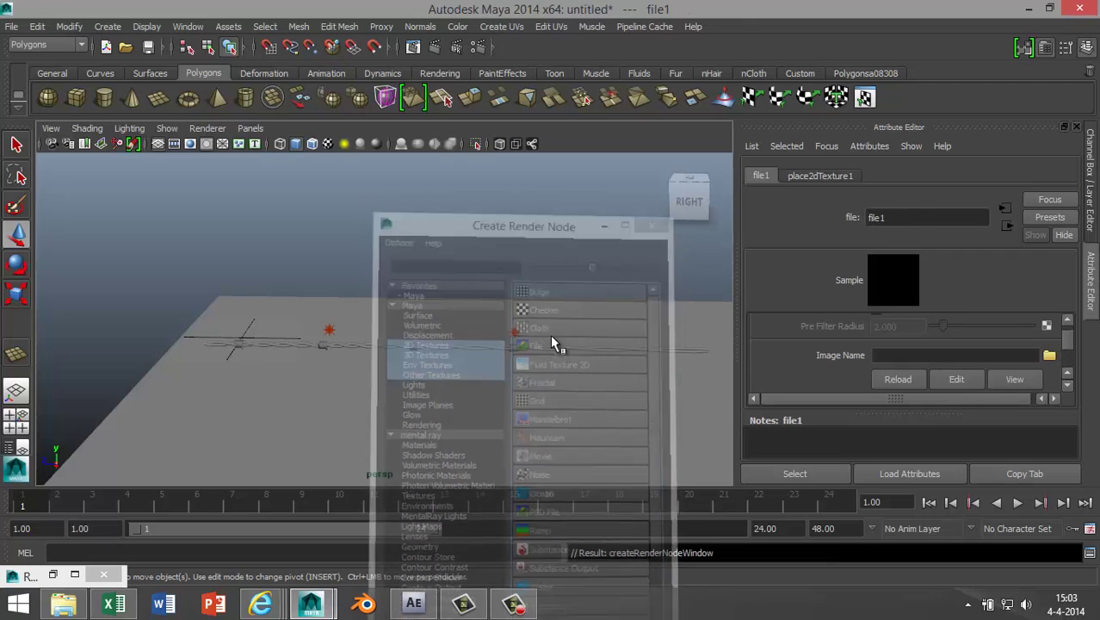
click(1049, 356)
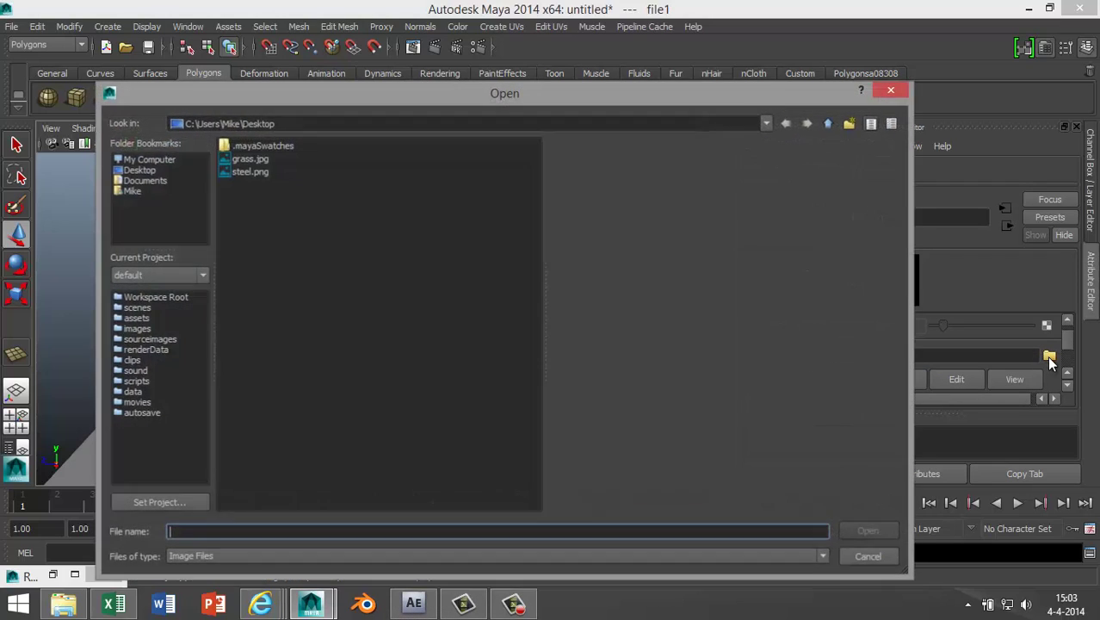
click(254, 171)
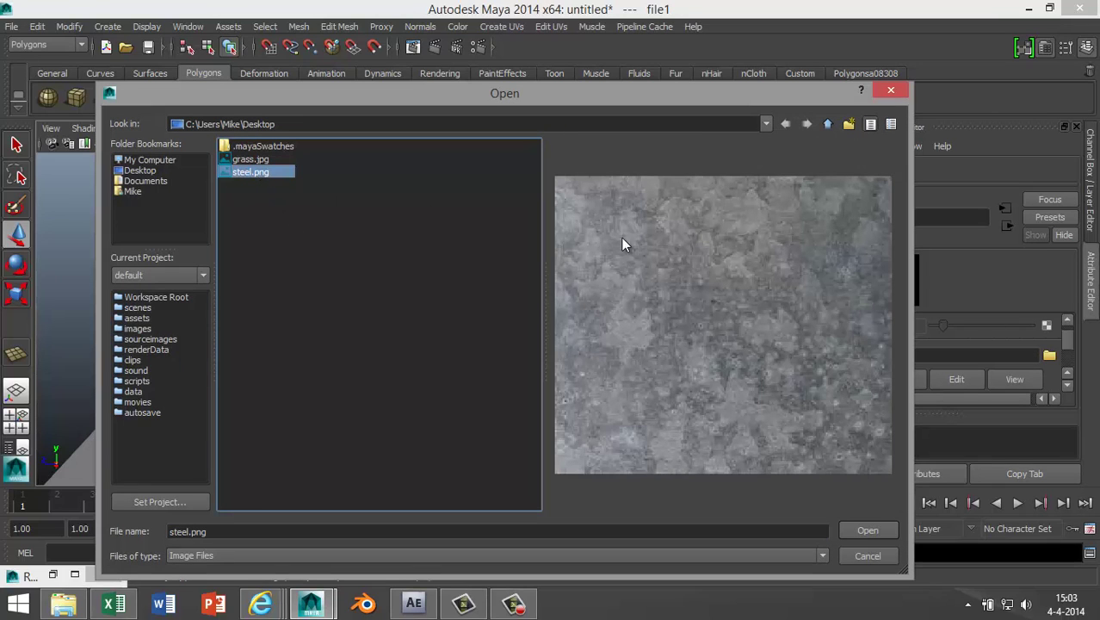
click(867, 530)
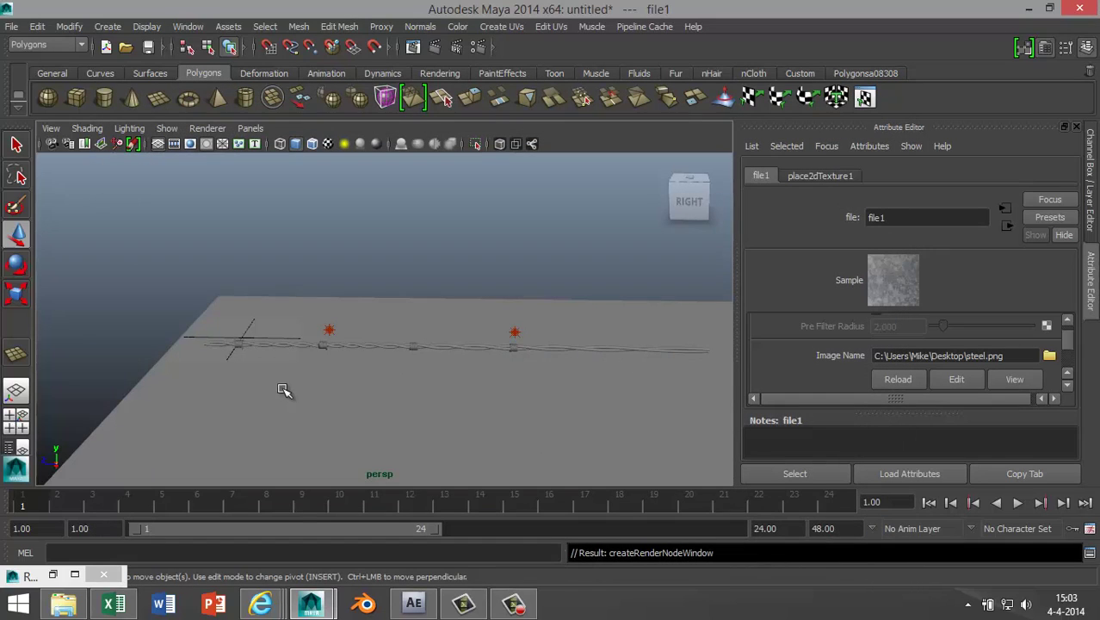
- Orbit, zoom and pan around the steel-textured barbed wire to inspect its barbs
alt+drag(285, 389, 407, 409)
scroll(508, 435, up, 3)
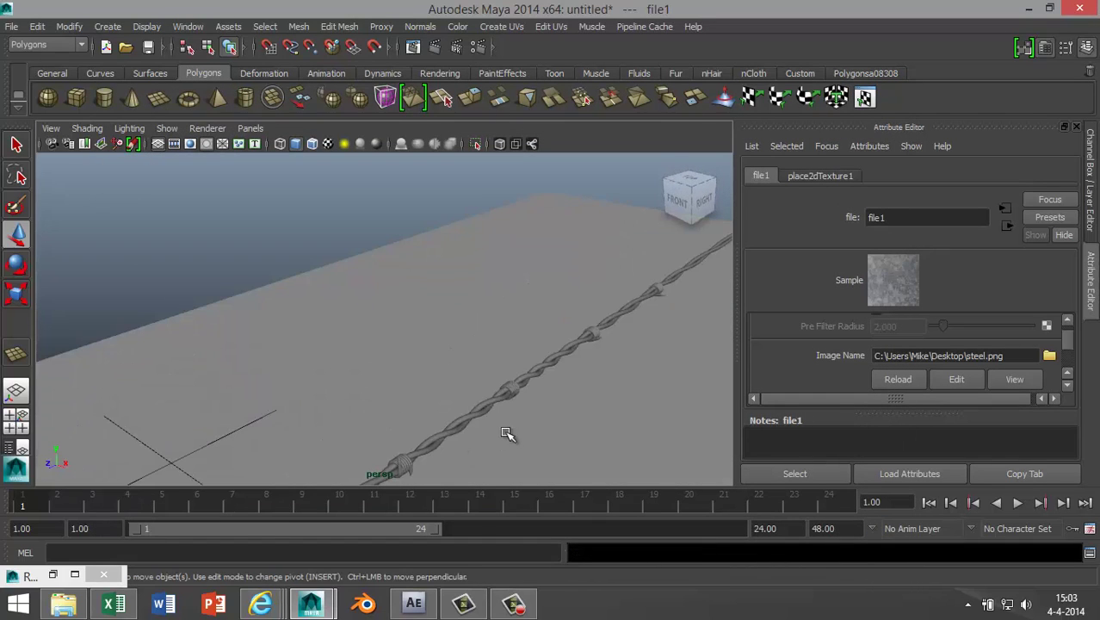
alt+drag(579, 437, 516, 388)
alt+right_drag(517, 388, 548, 406)
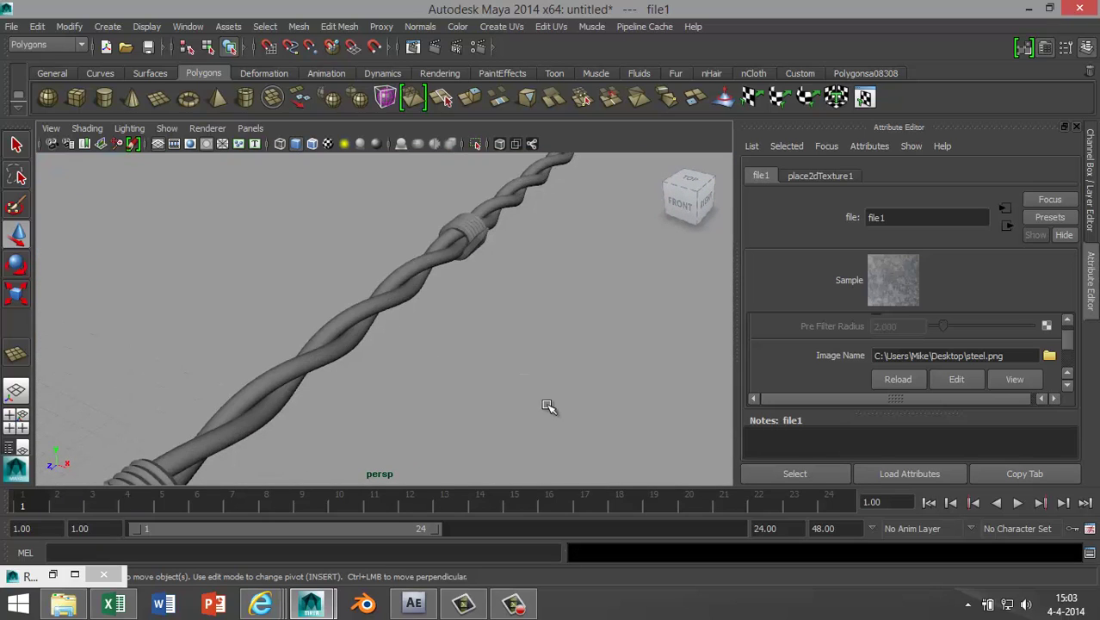
alt+drag(553, 414, 582, 354)
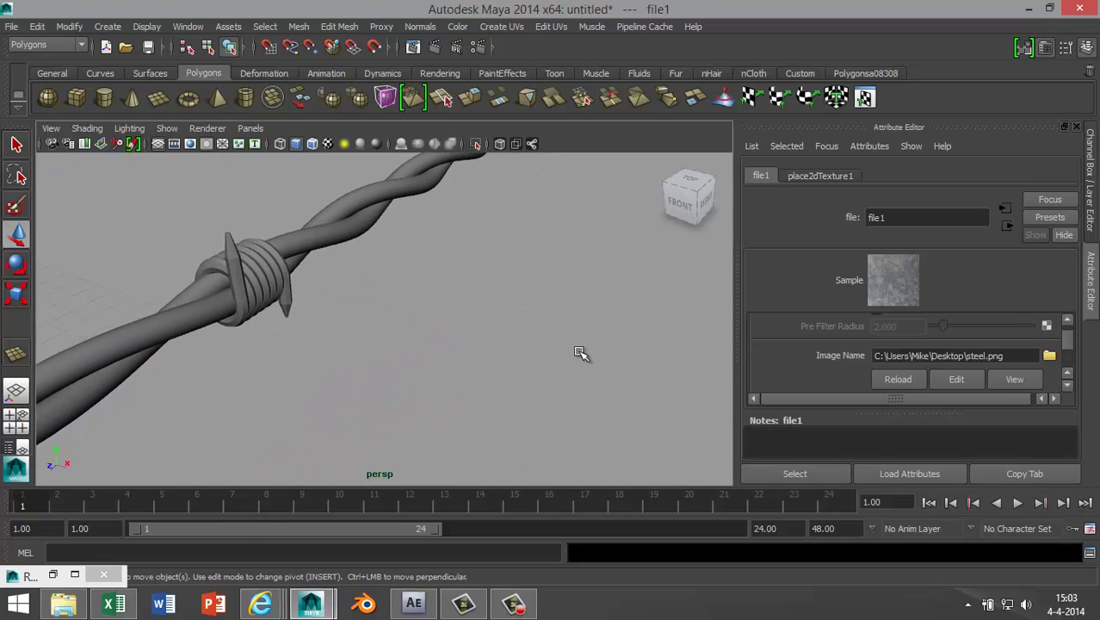
mouse_move(495, 363)
alt+mouse_down()
mouse_move(533, 362)
mouse_move(499, 374)
alt+mouse_up()
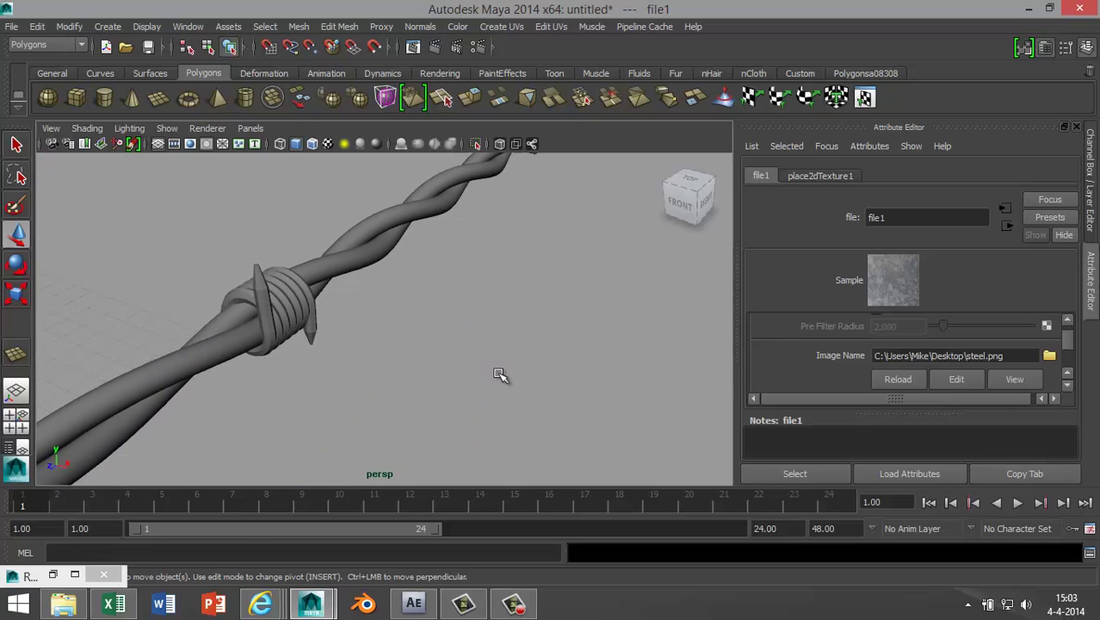
alt+right_drag(506, 370, 535, 345)
alt+middle_drag(535, 346, 442, 400)
alt+drag(464, 369, 474, 371)
- Select the ground plane and scale it along X
click(291, 243)
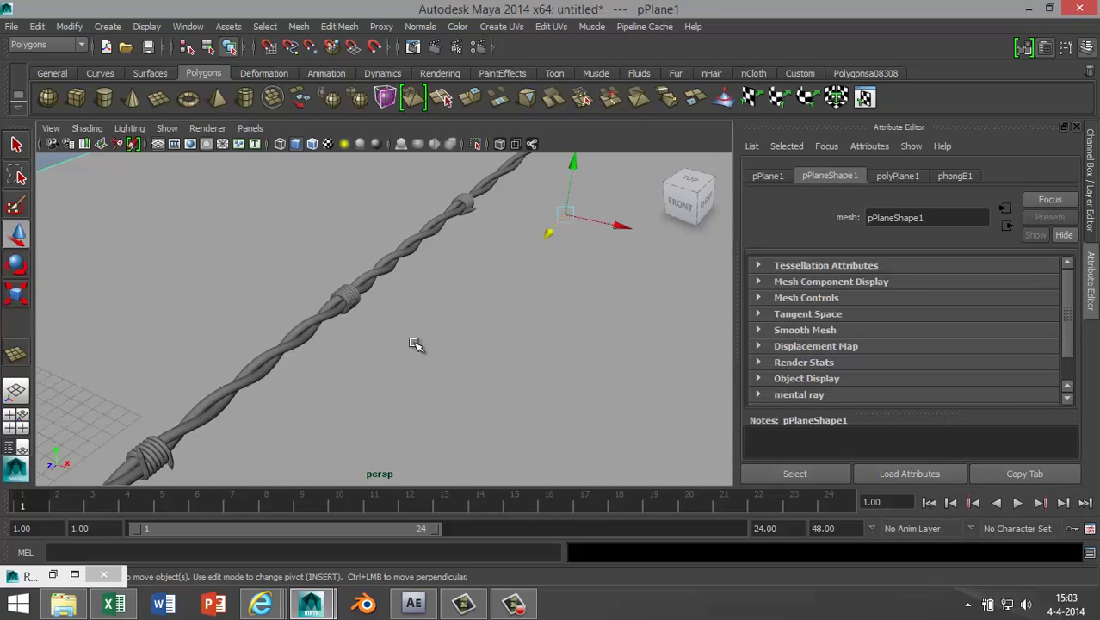
key(r)
drag(637, 229, 681, 246)
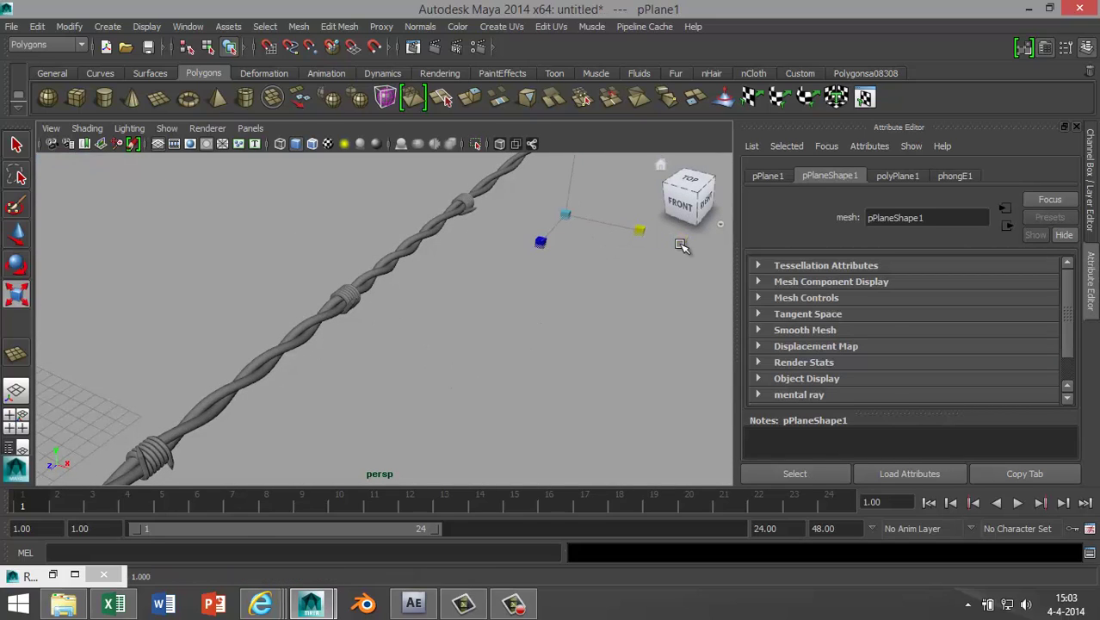
- Switch the renderer to mental ray in Render Settings
click(478, 48)
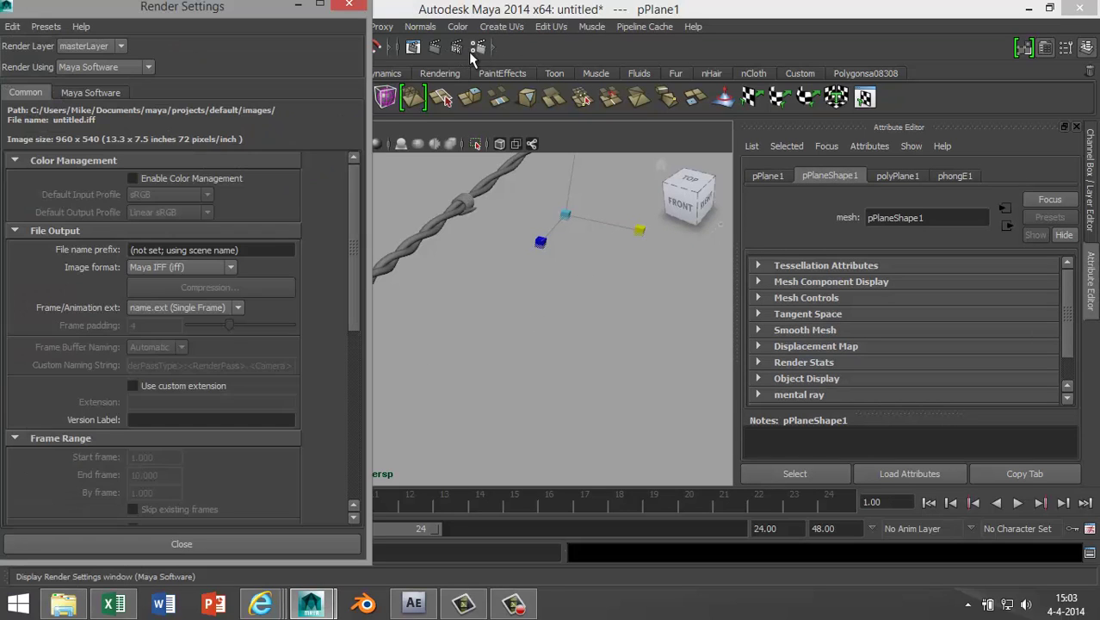
click(148, 67)
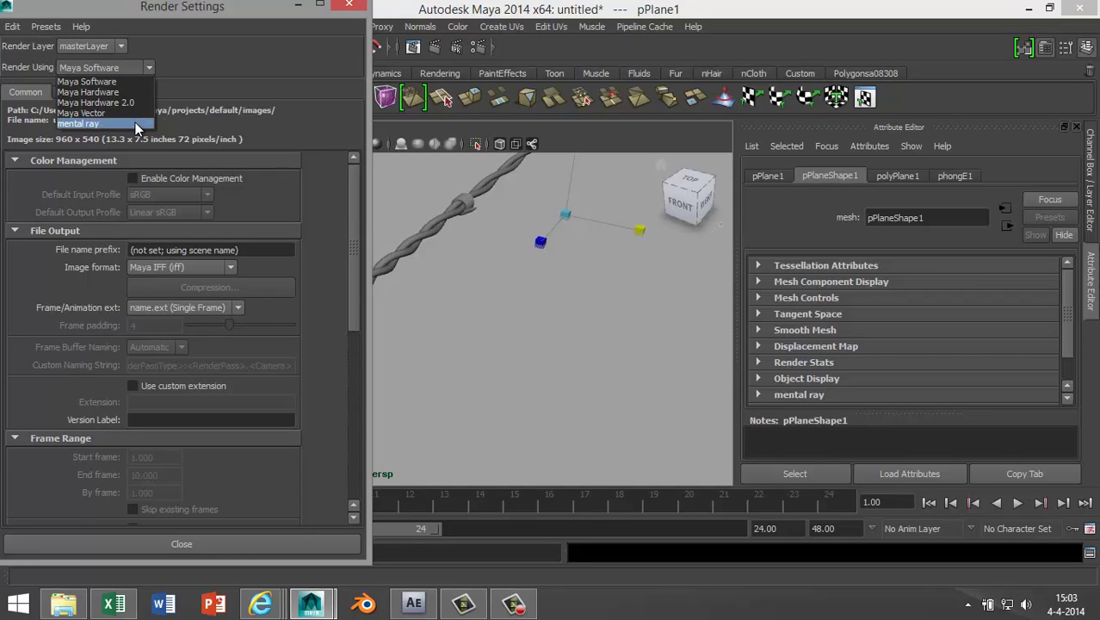
click(135, 124)
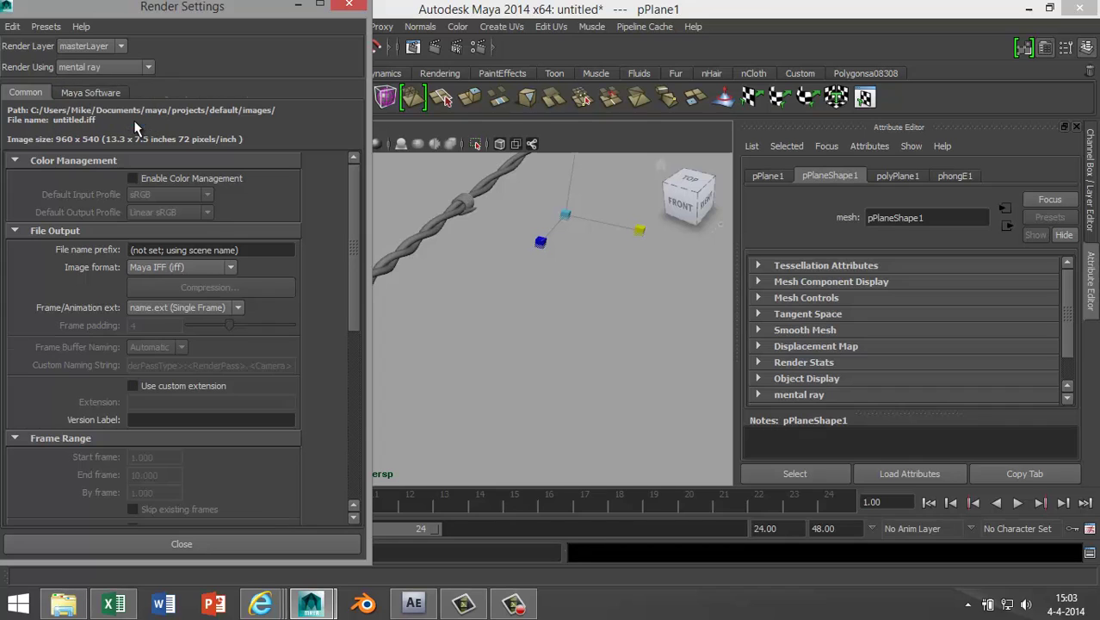
- Raise mental ray sampling quality to 2.00 and confirm the 960 x 540 image size
click(176, 87)
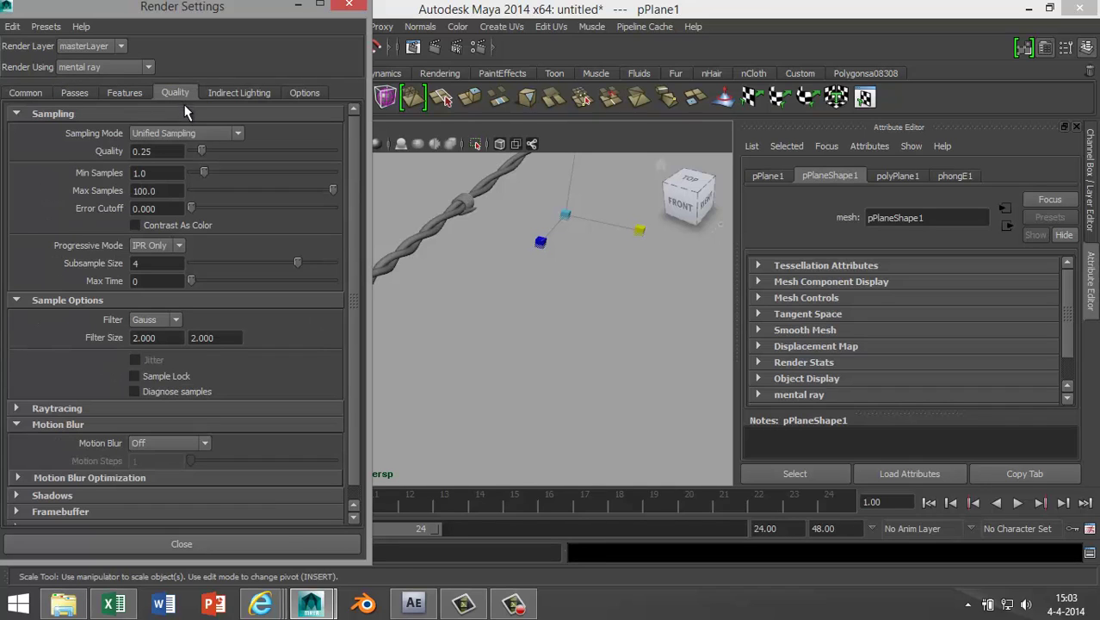
drag(223, 152, 339, 148)
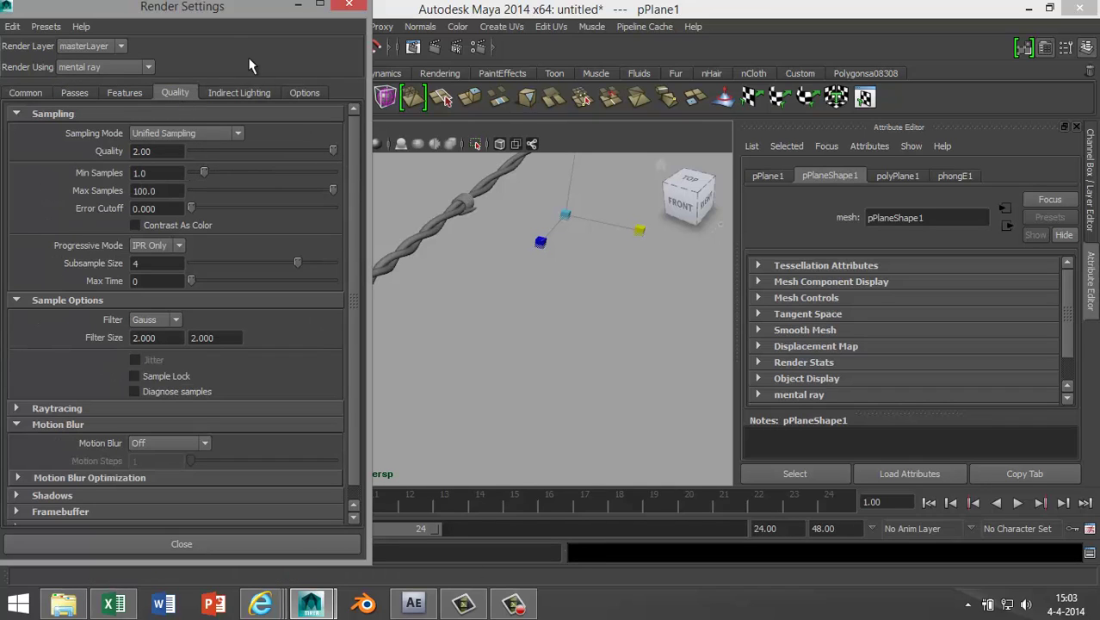
drag(311, 15, 383, 33)
click(159, 113)
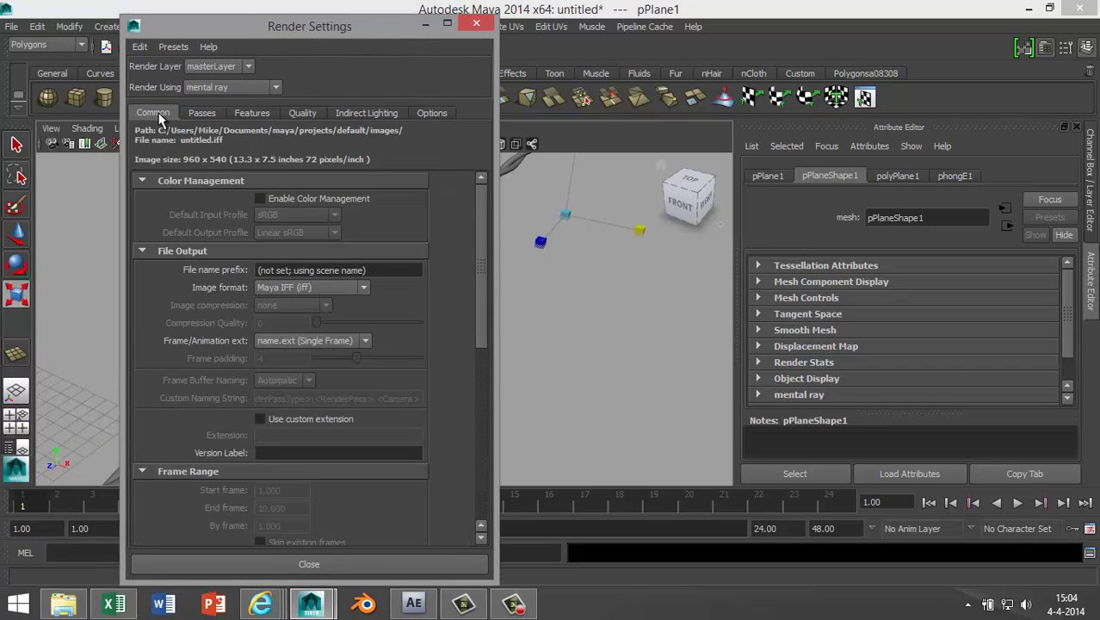
scroll(353, 327, down, 5)
scroll(373, 344, down, 3)
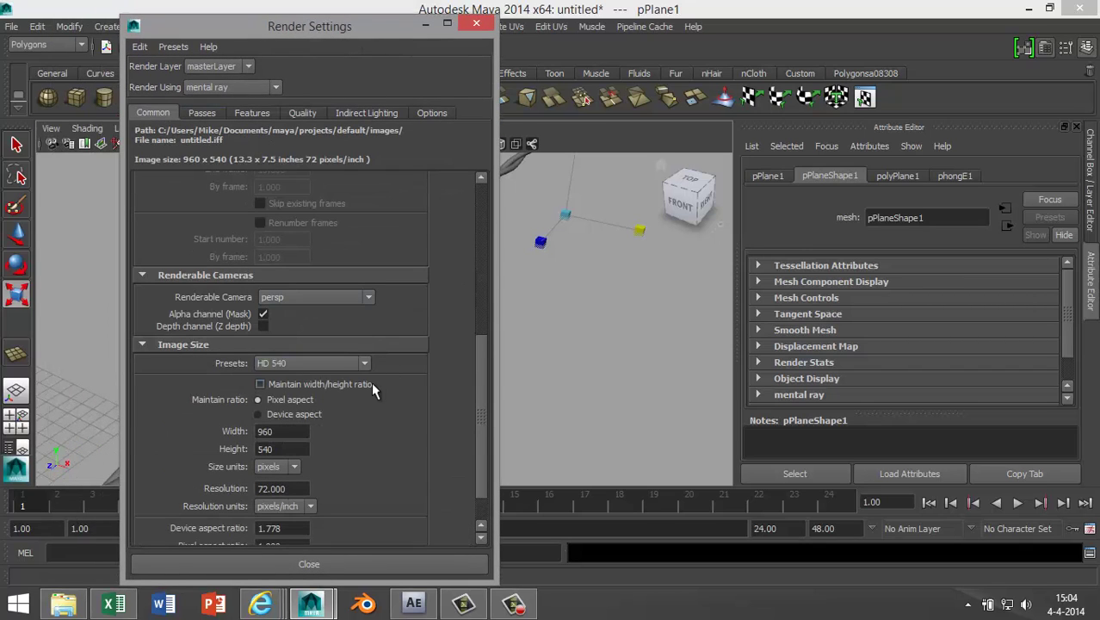
click(423, 24)
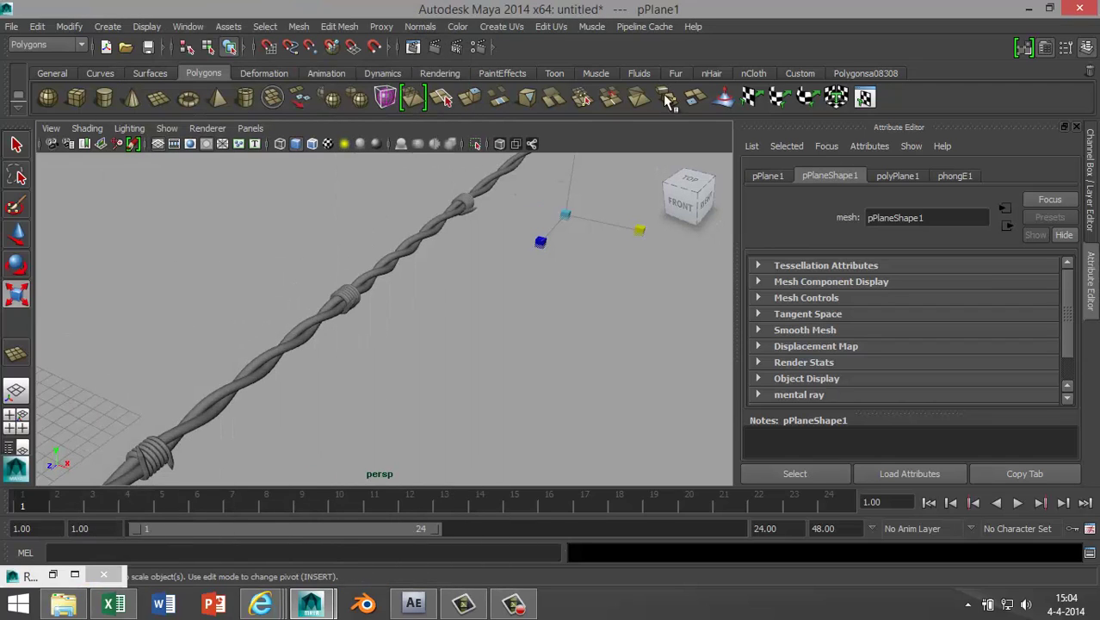
- Render the current frame with mental ray in the Render View
click(433, 45)
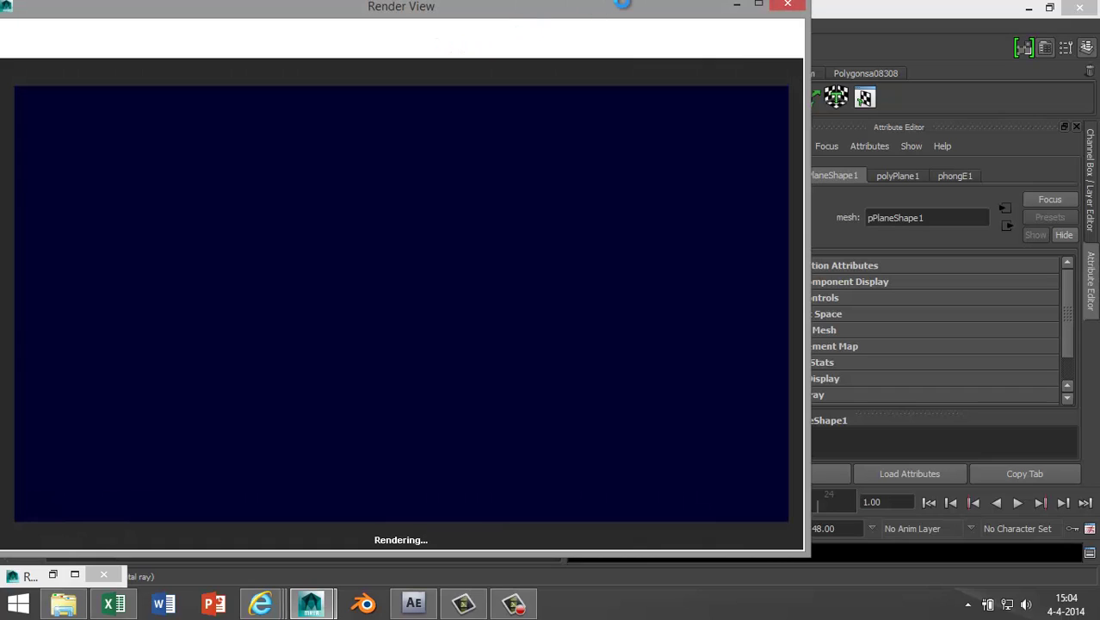